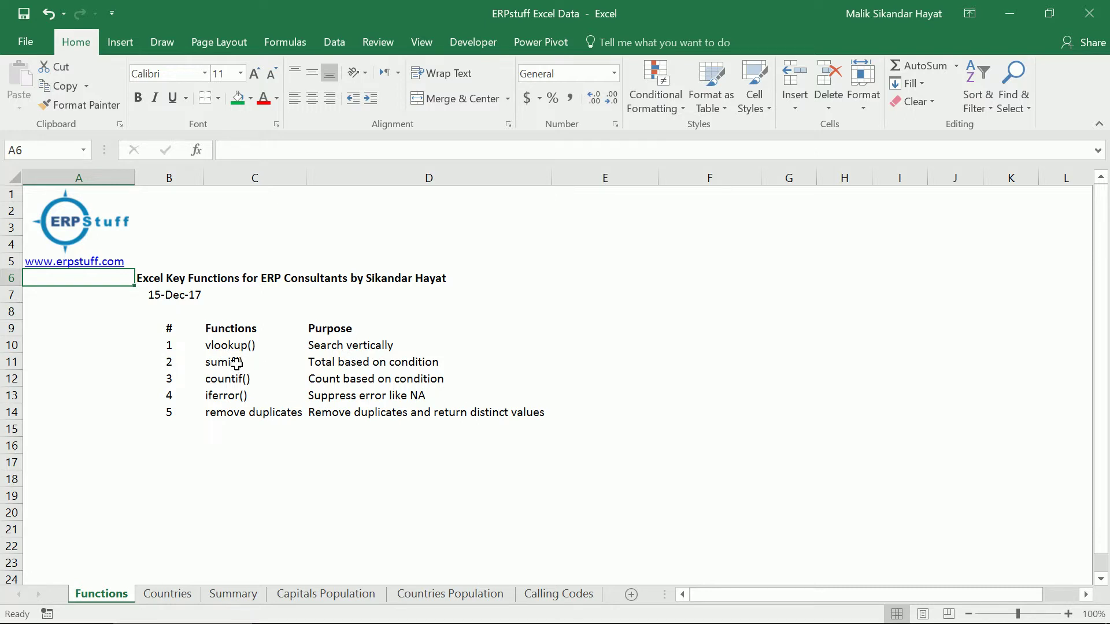
Examine the list of key functions and their purposes on the Functions sheet
click(237, 363)
key(Down)
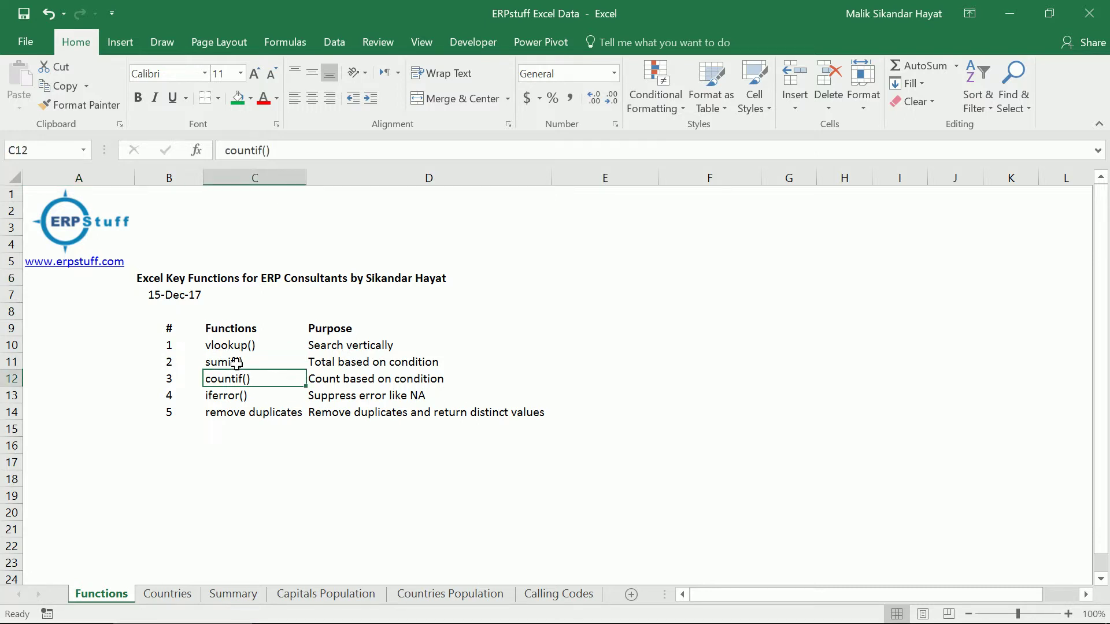
key(Down)
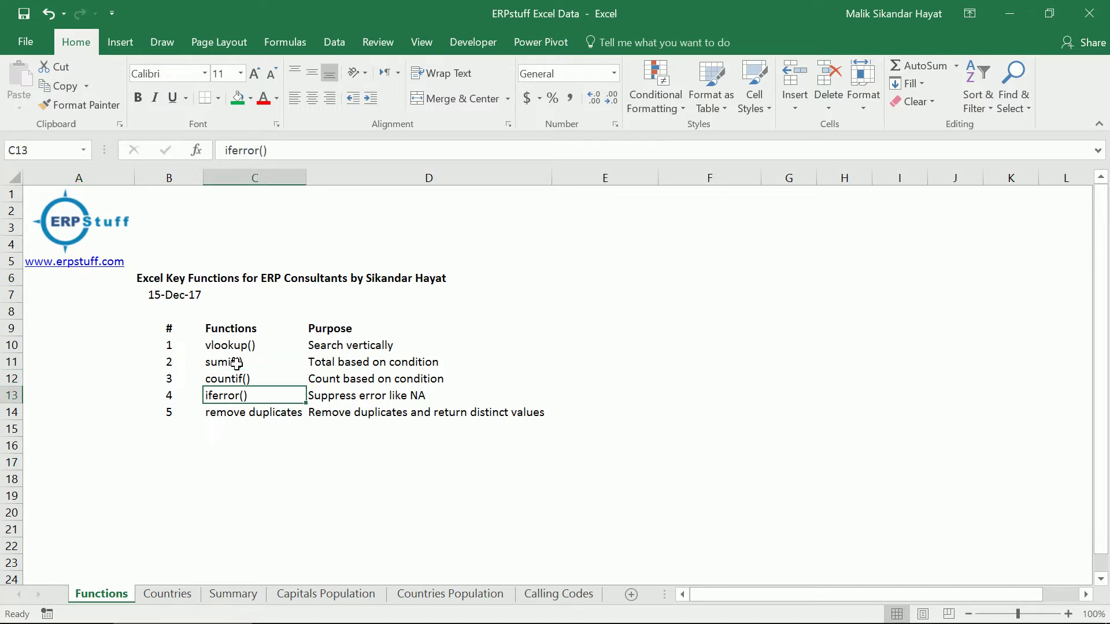
key(Up)
key(Up)
key(Up)
key(Up)
key(Up)
key(Up)
key(Up)
key(Up)
key(Up)
key(Up)
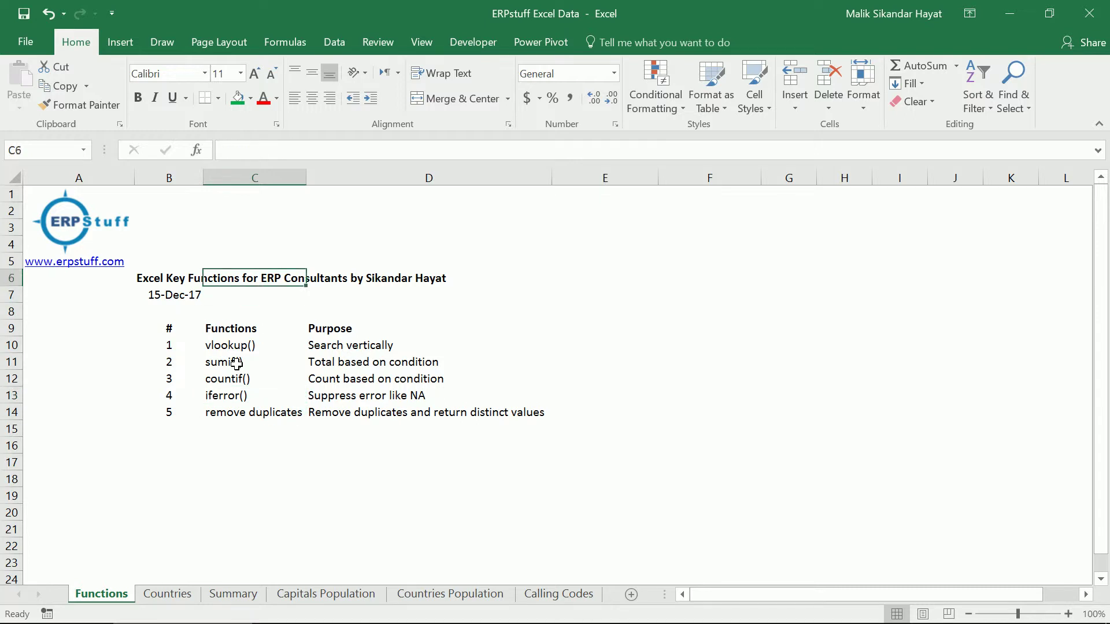
key(Down)
key(Down)
key(Down)
Look through the source data on the Capitals Population, Countries Population and Calling Codes sheets
click(313, 596)
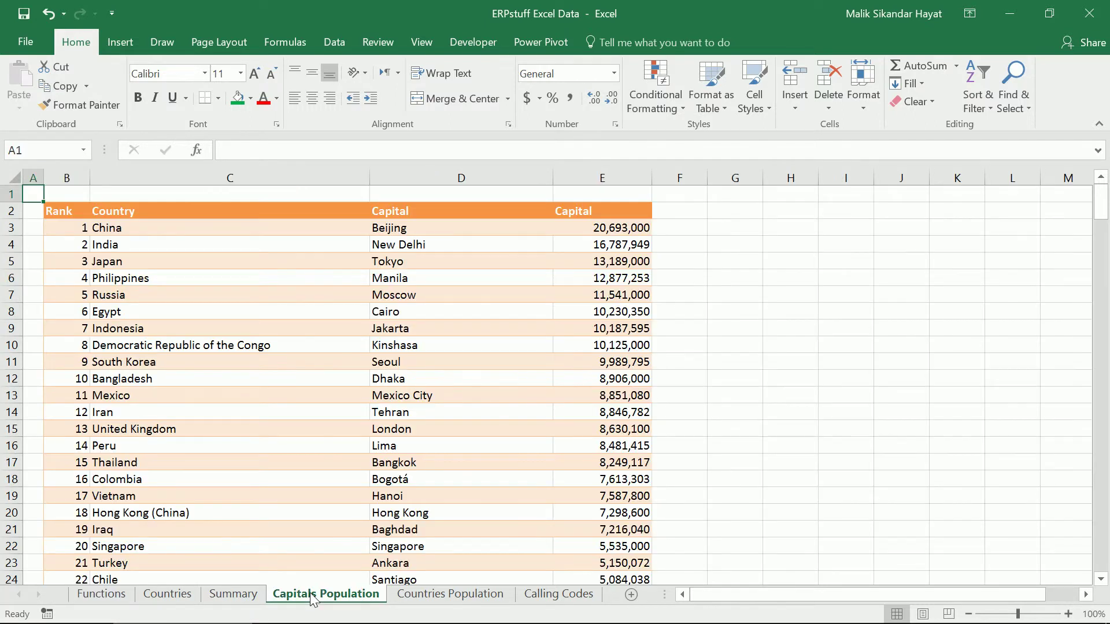
click(420, 595)
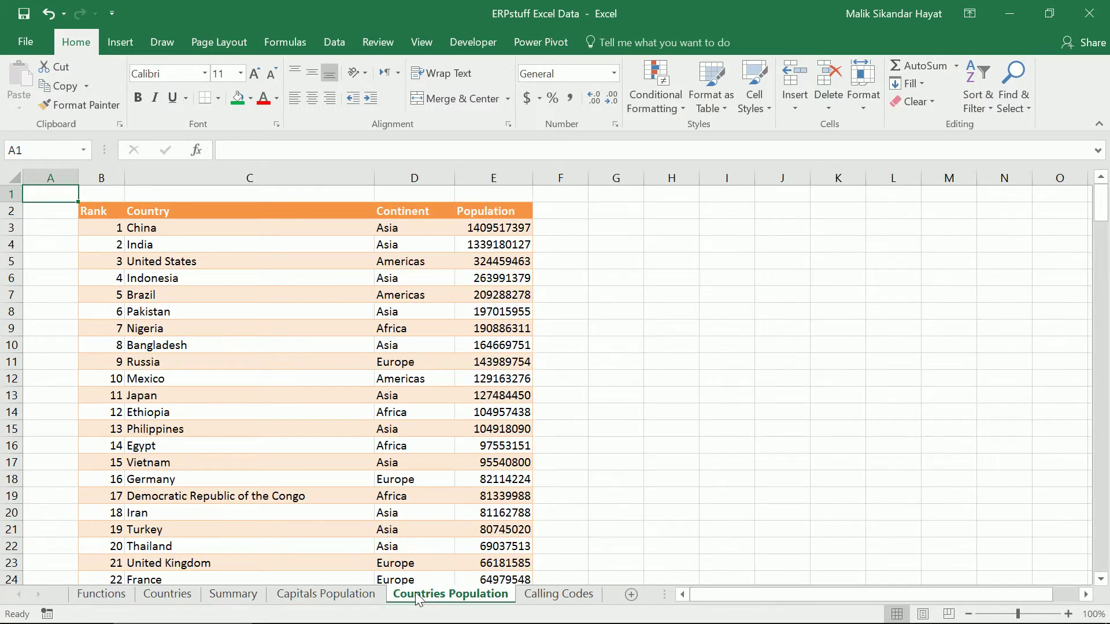
click(553, 596)
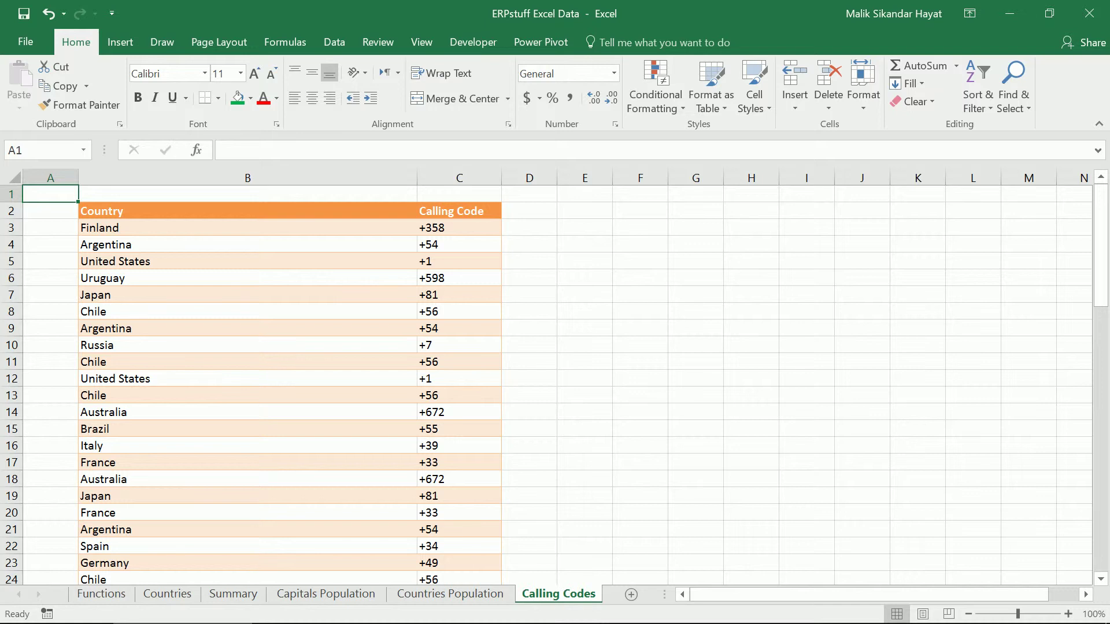
Switch to the browser to view Wikipedia's list of national capitals by population, then return to the Excel workbook
mouse_move(497, 622)
click(465, 616)
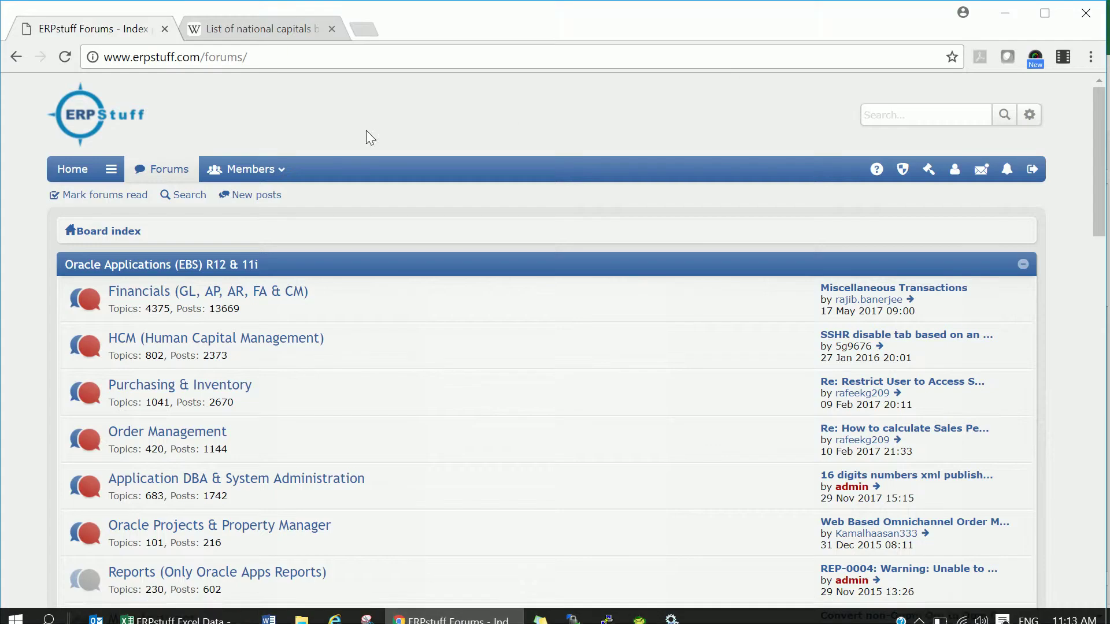
click(278, 38)
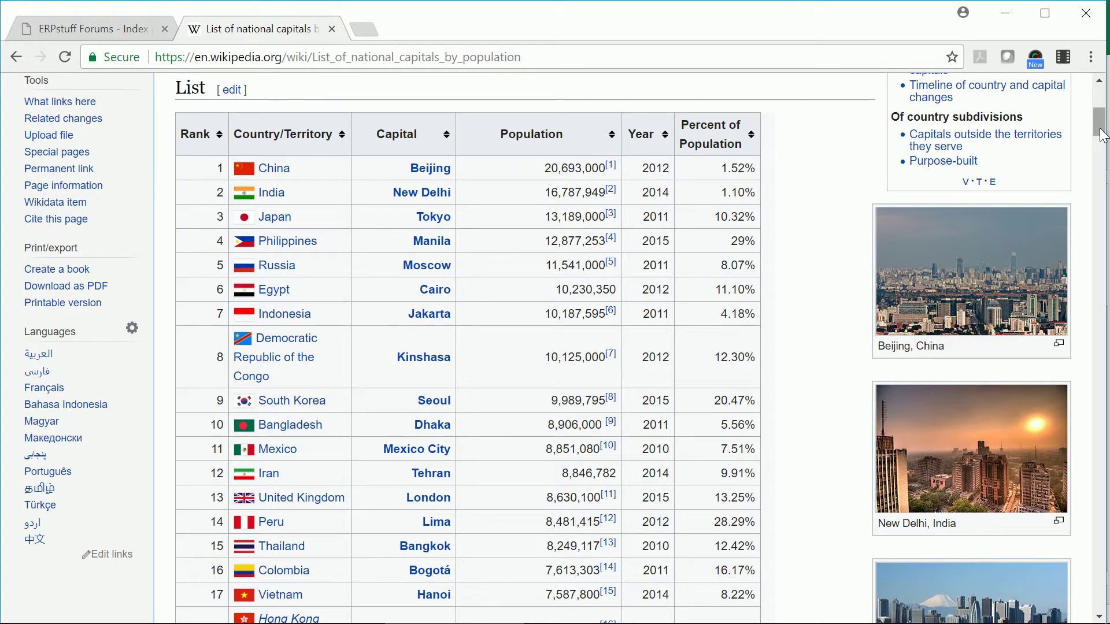
click(1001, 15)
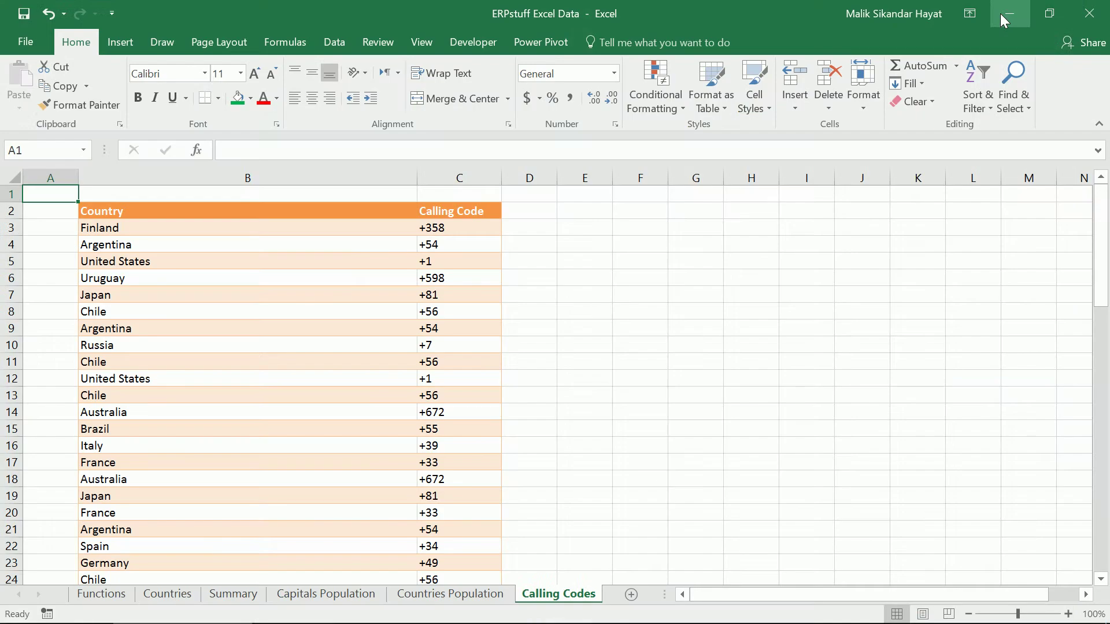
Examine the empty Capital, Continent, Population and Calling Code columns on the Countries sheet
click(172, 599)
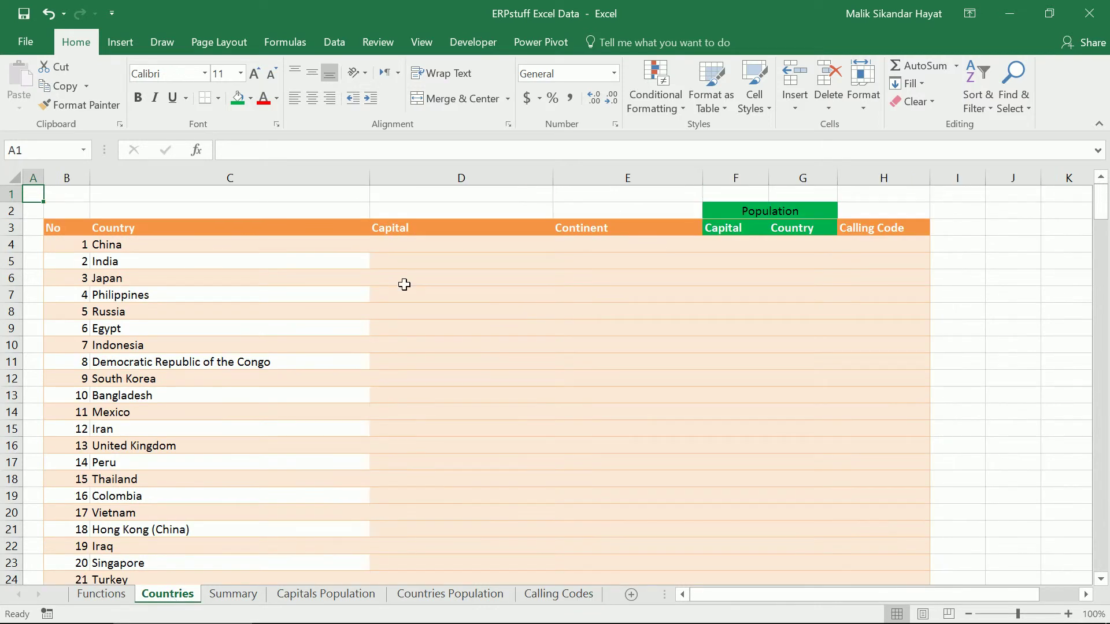
click(421, 246)
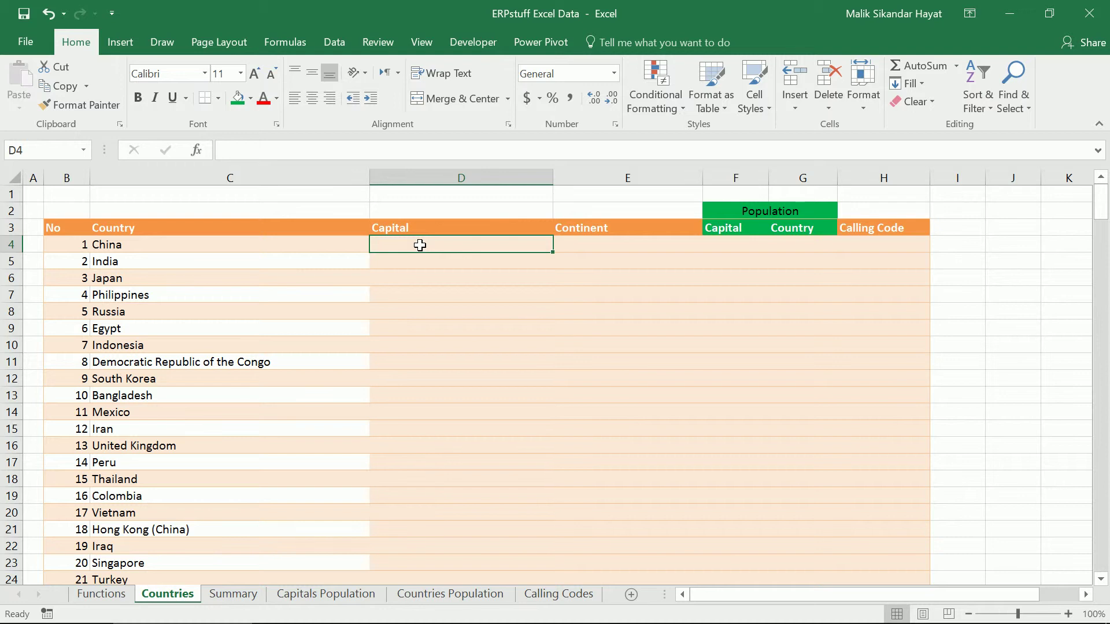
key(Tab)
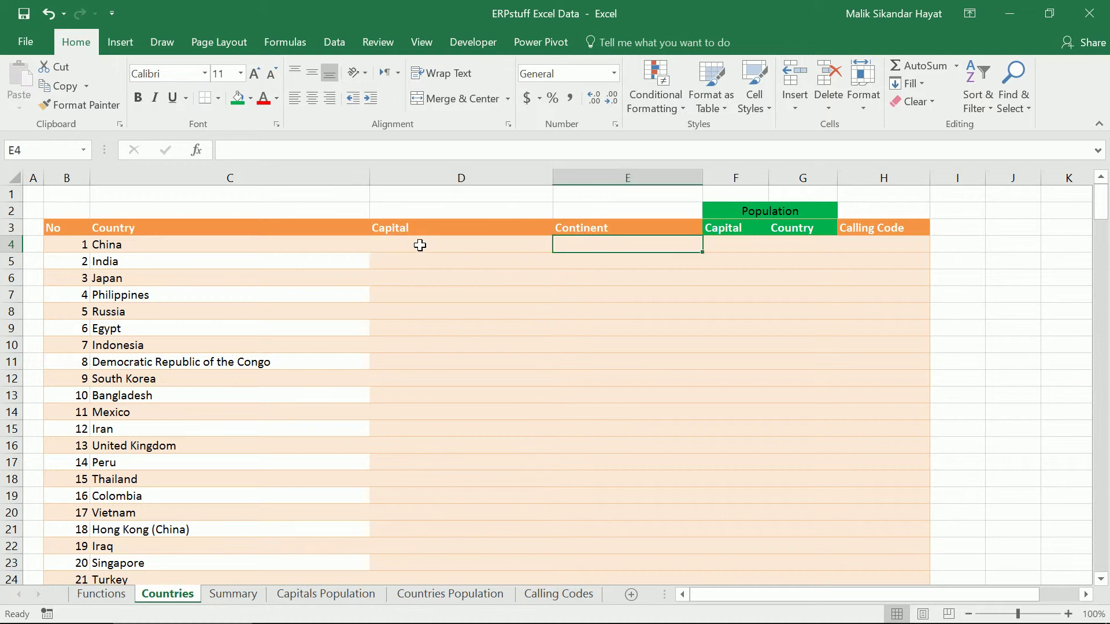
key(Tab)
key(Tab)
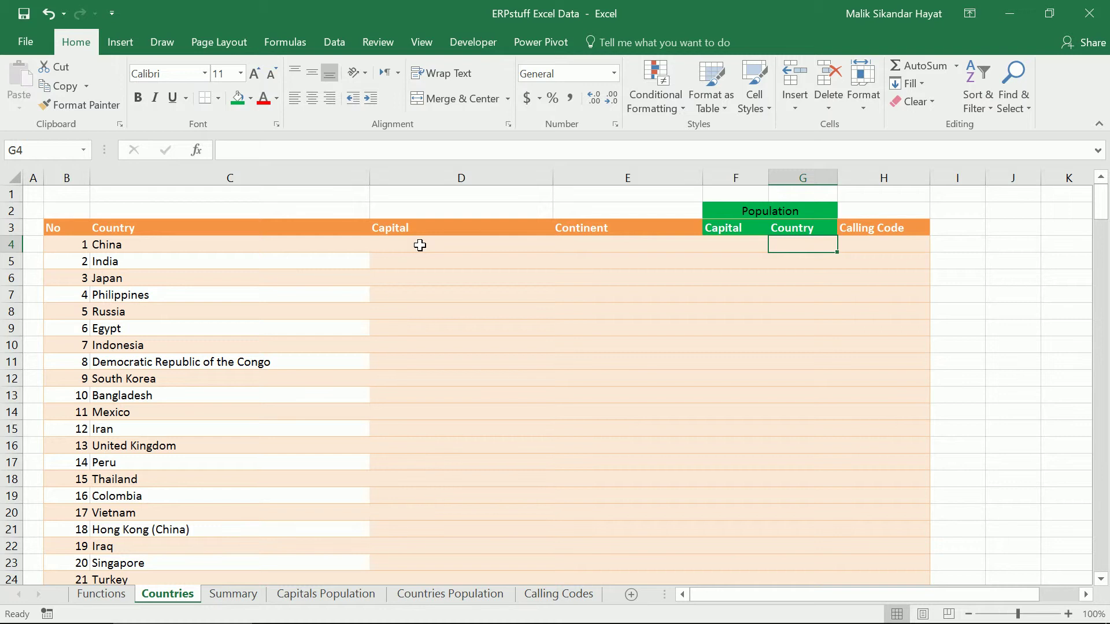
key(Tab)
key(shift+Tab)
key(shift+Tab)
key(shift+Tab)
key(shift+Tab)
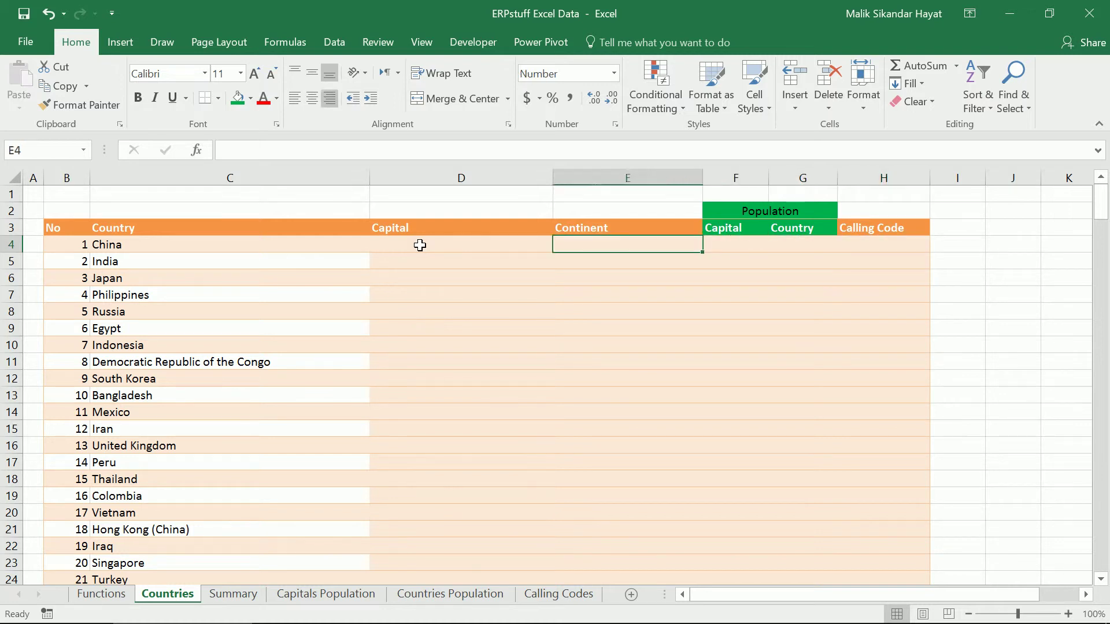
Clear the population and country-count formulas, including their totals, from C3:D8 on the Summary sheet
click(232, 595)
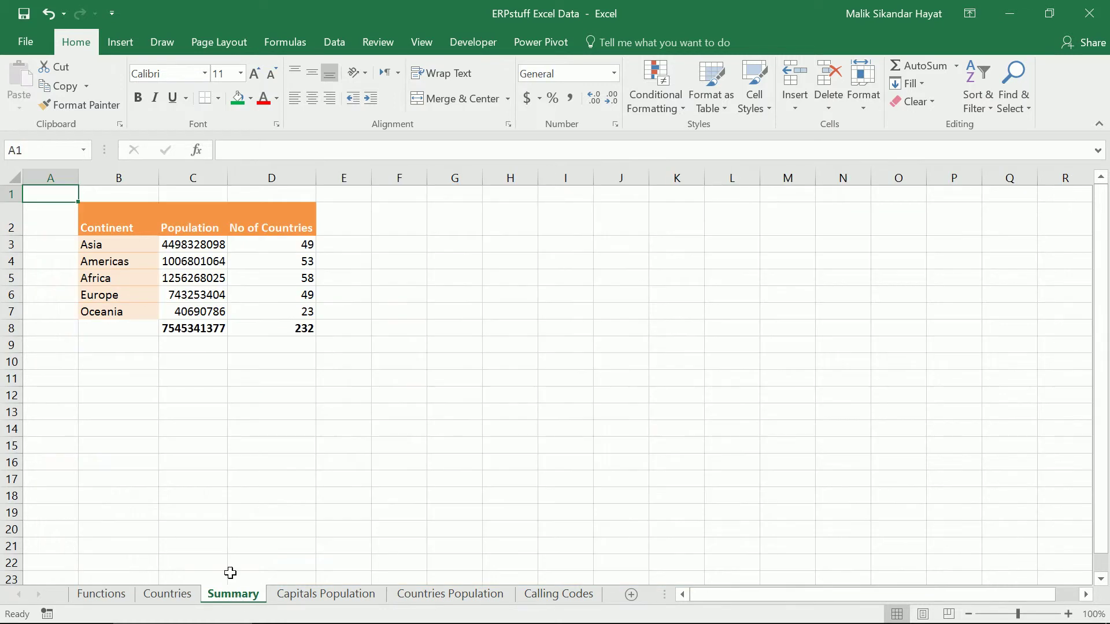
click(192, 245)
drag(193, 246, 286, 322)
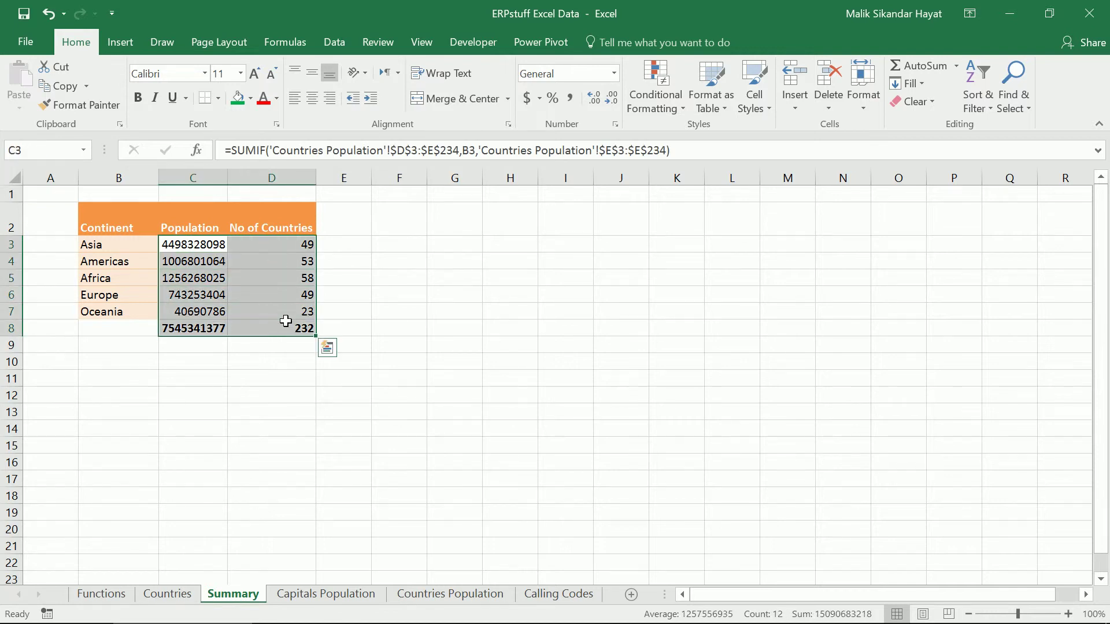
key(Delete)
key(Up)
key(Down)
key(Left)
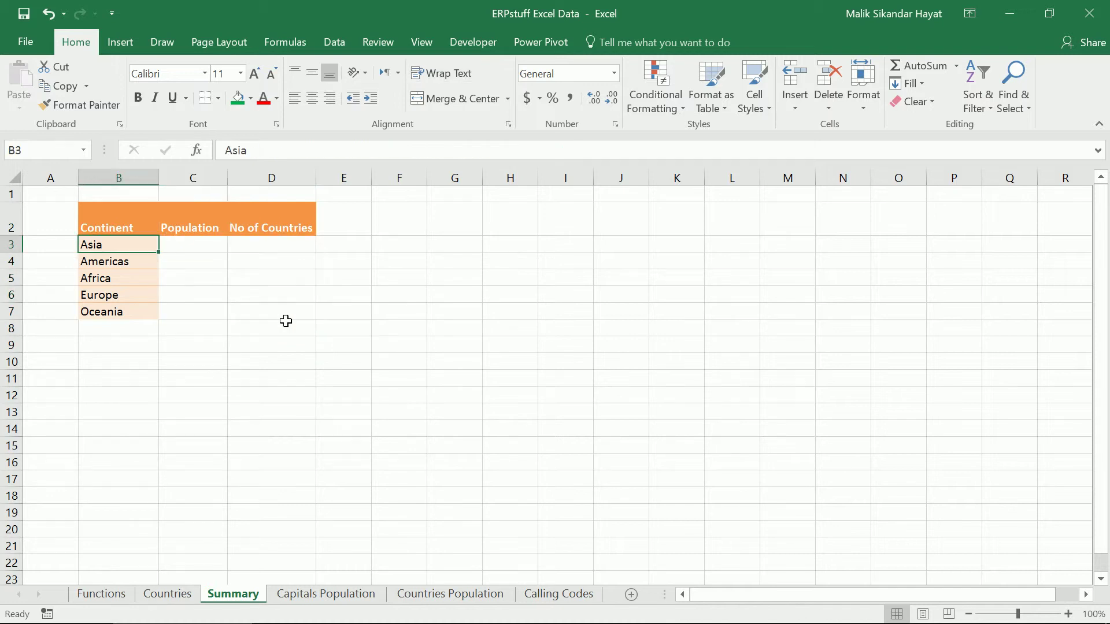
key(Right)
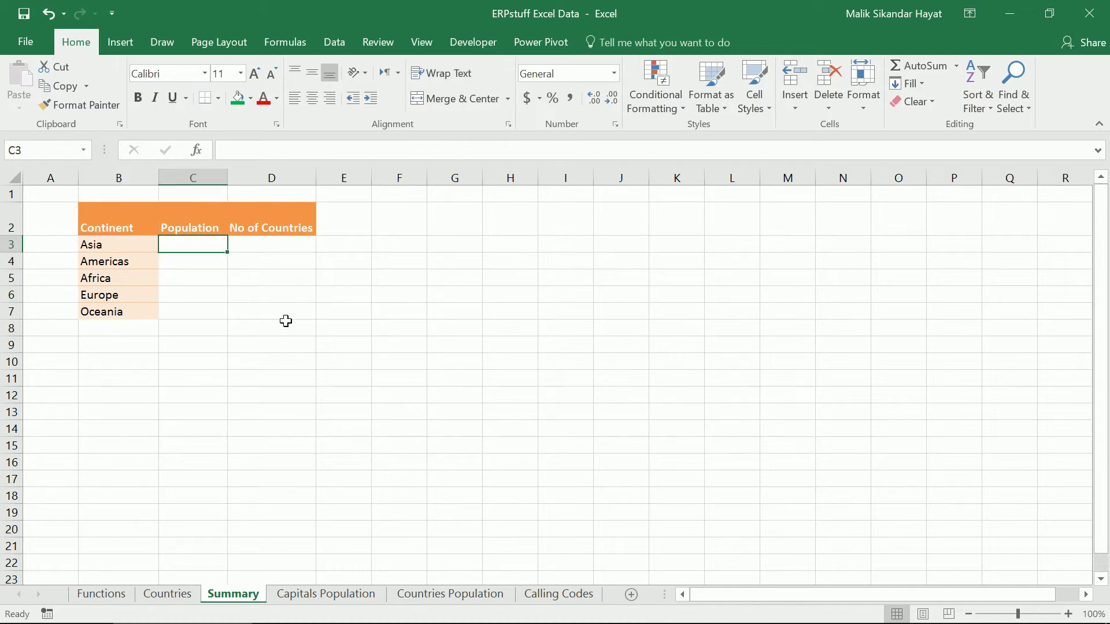
key(Right)
key(Left)
Insert a VLOOKUP function in the first Capital cell, D4, of the Countries sheet, with C4 as the lookup value
click(168, 594)
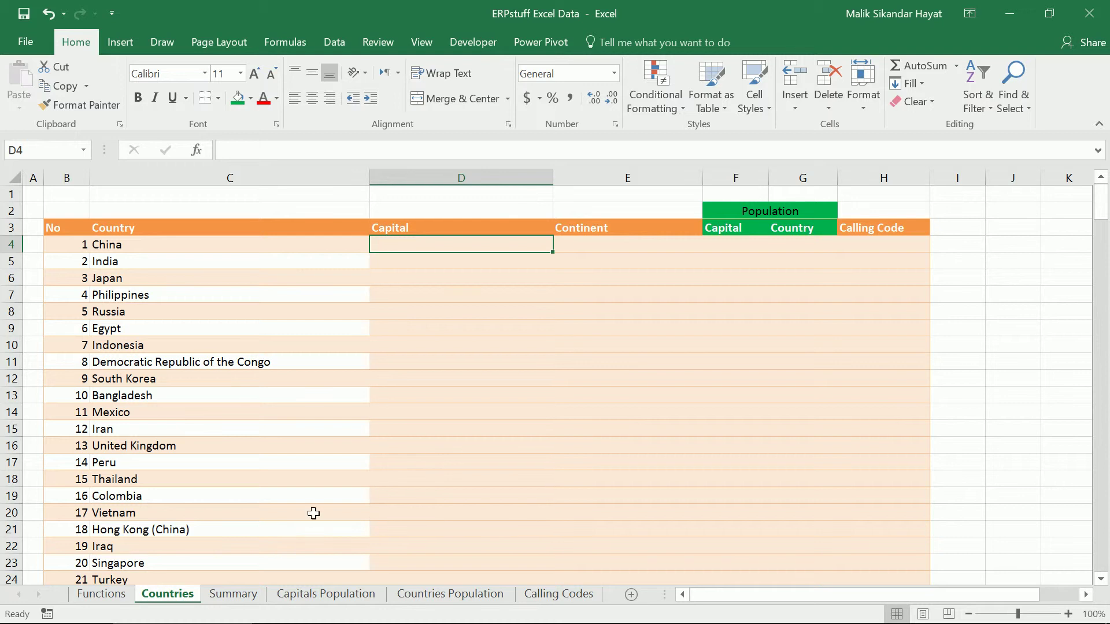
click(197, 151)
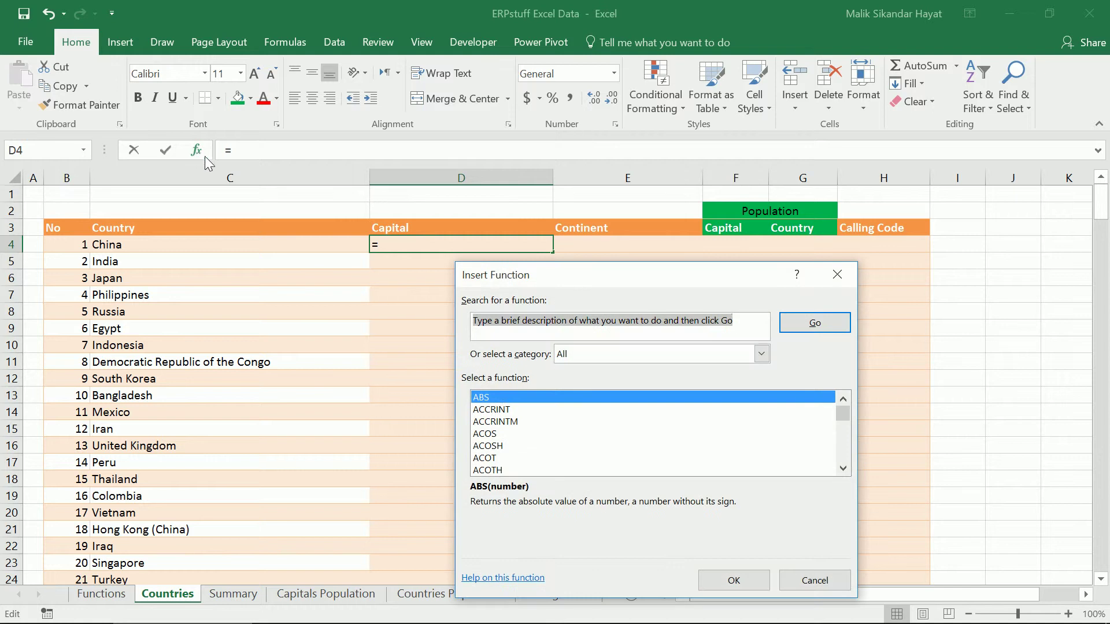
click(577, 358)
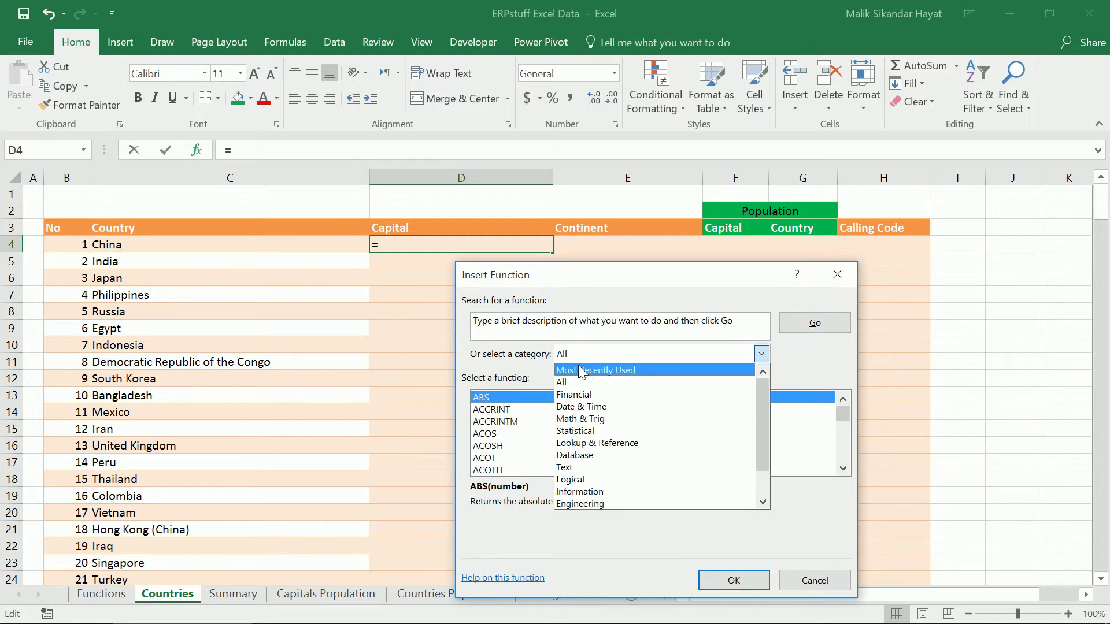
click(581, 367)
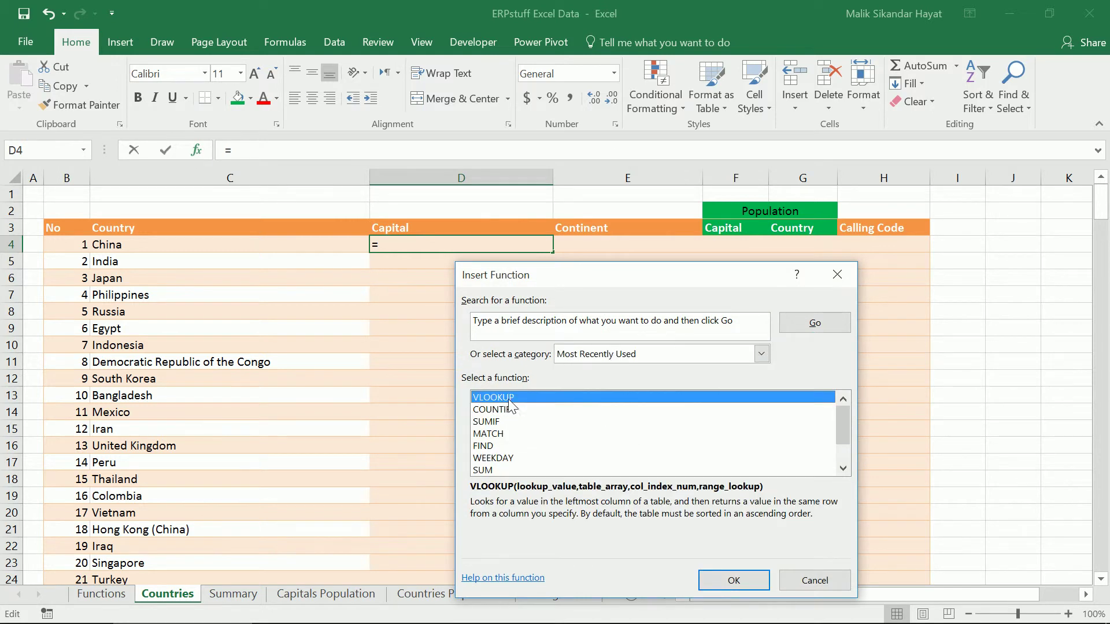
click(737, 581)
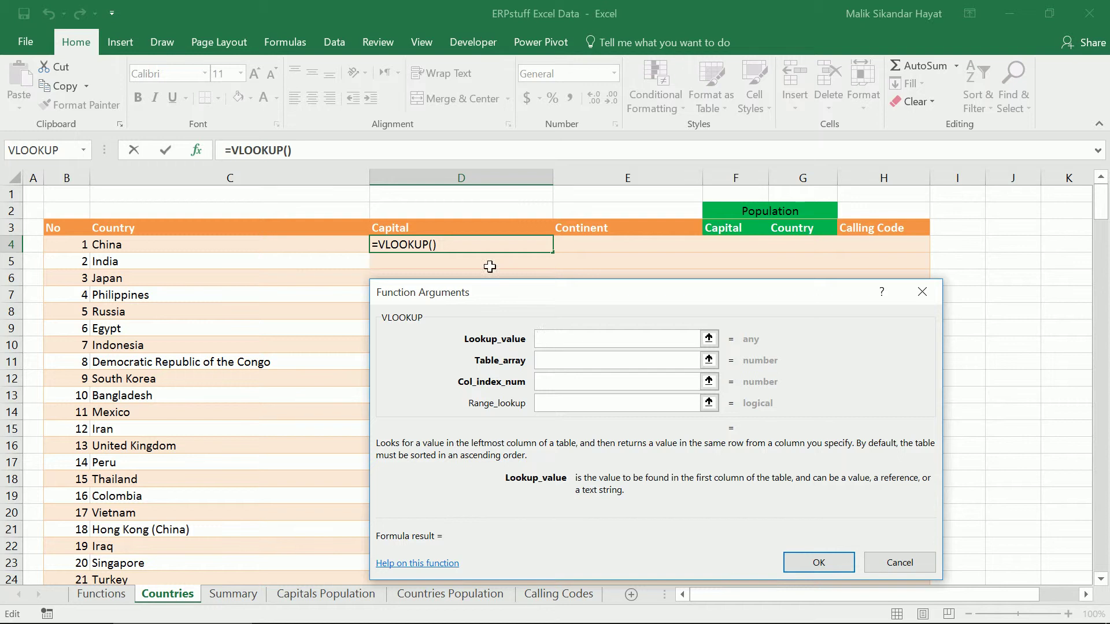
click(167, 248)
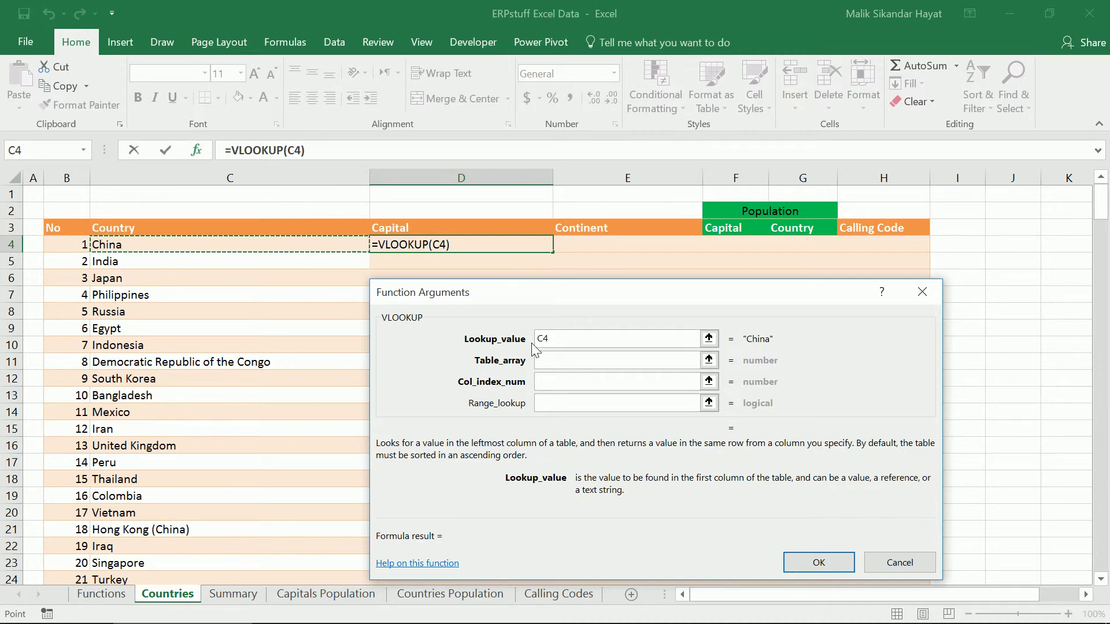
Set the VLOOKUP table array to the absolute range $C$3:$D$246 on the Capitals Population sheet
click(553, 362)
click(323, 595)
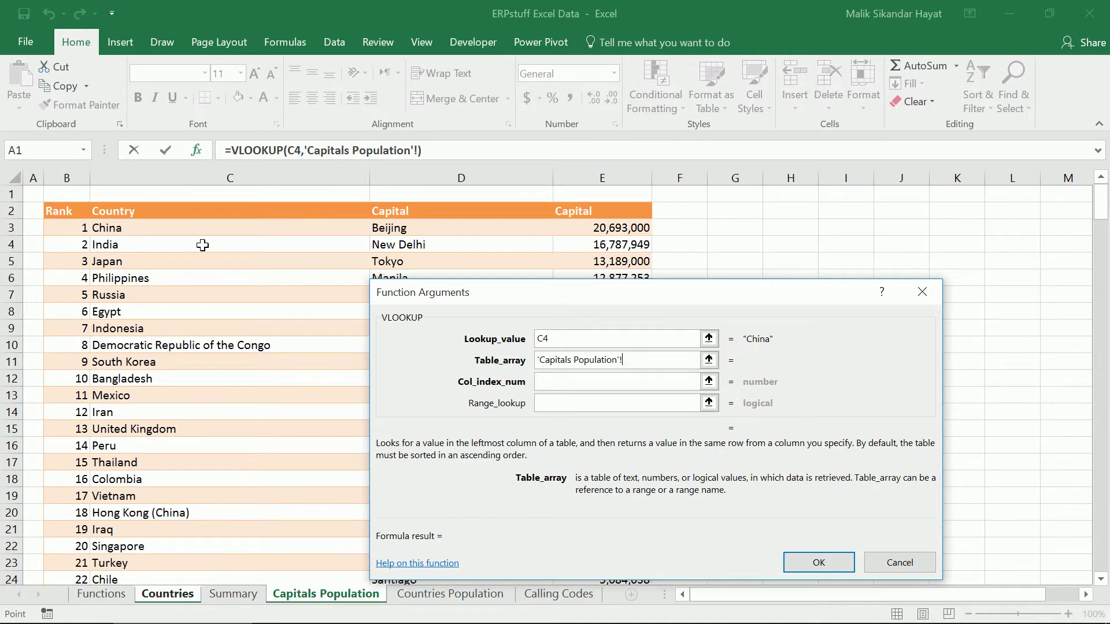
click(194, 229)
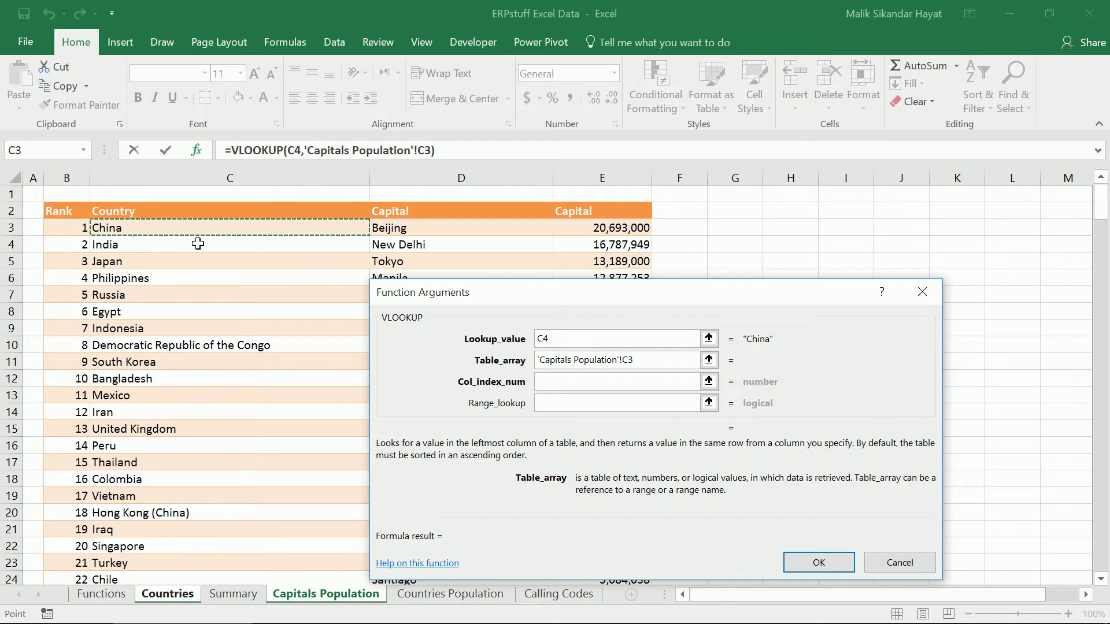
key(shift+Right)
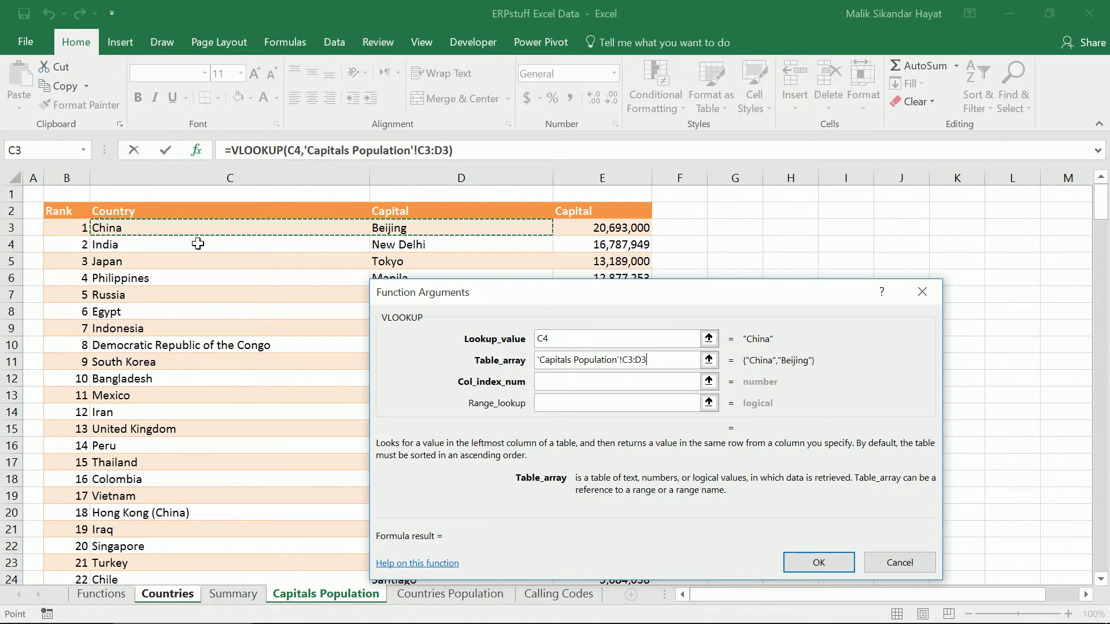
key(shift+Page_Down)
key(shift+Page_Down)
key(shift+Page_Down)
key(shift+Page_Down)
key(shift+Page_Down)
key(shift+Page_Down)
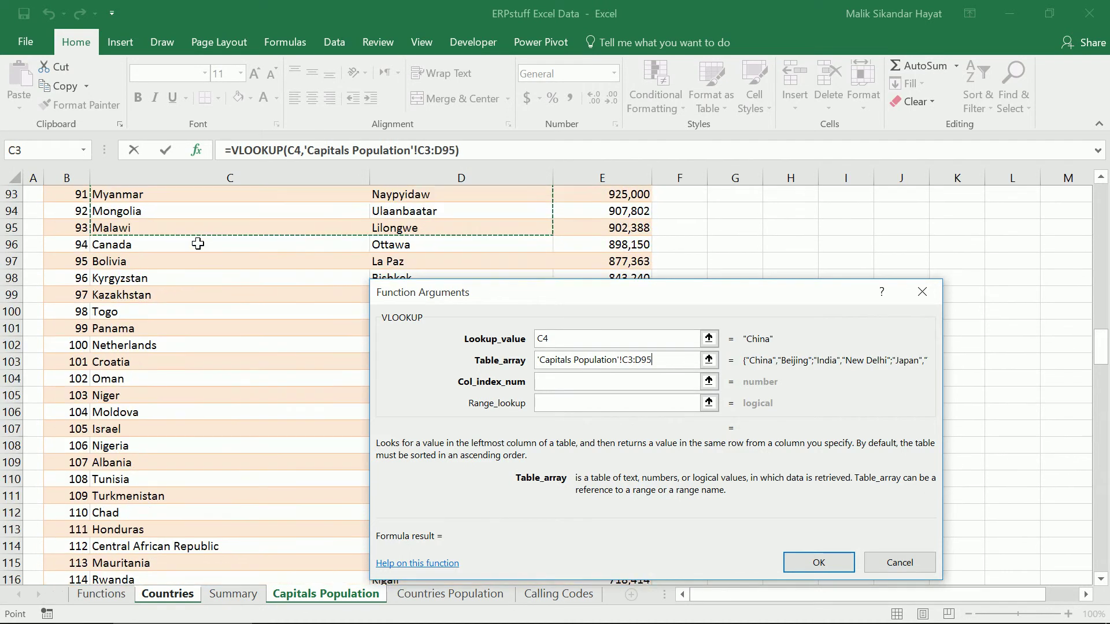
key(shift+Page_Down)
key(shift+Page_Down)
key(shift+Page_Down)
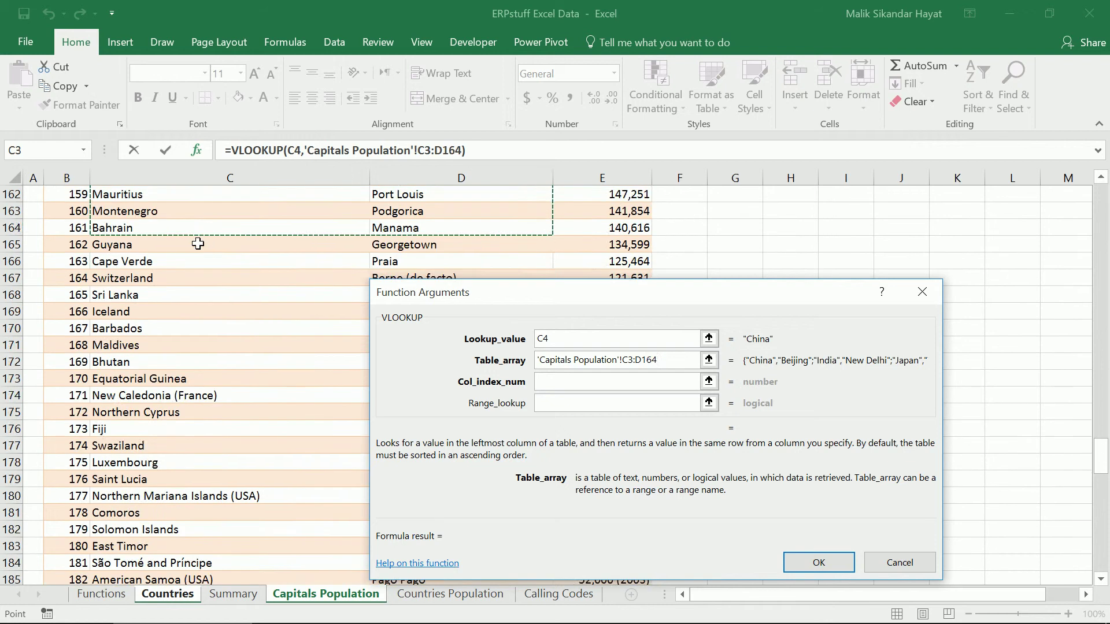
key(shift+Page_Down)
key(shift+Page_Down)
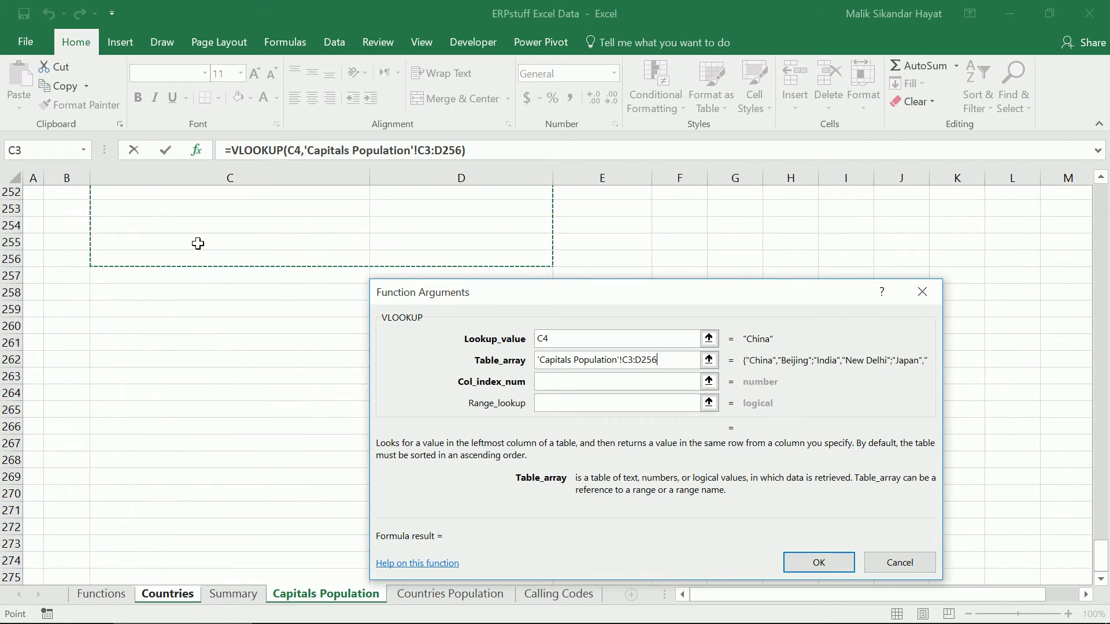
key(shift+Page_Up)
key(shift+Down)
key(shift+Down)
key(shift+Down)
key(shift+Down)
key(shift+Down)
key(shift+Down)
key(shift+Down)
key(shift+Down)
key(shift+Down)
key(shift+Down)
key(shift+Down)
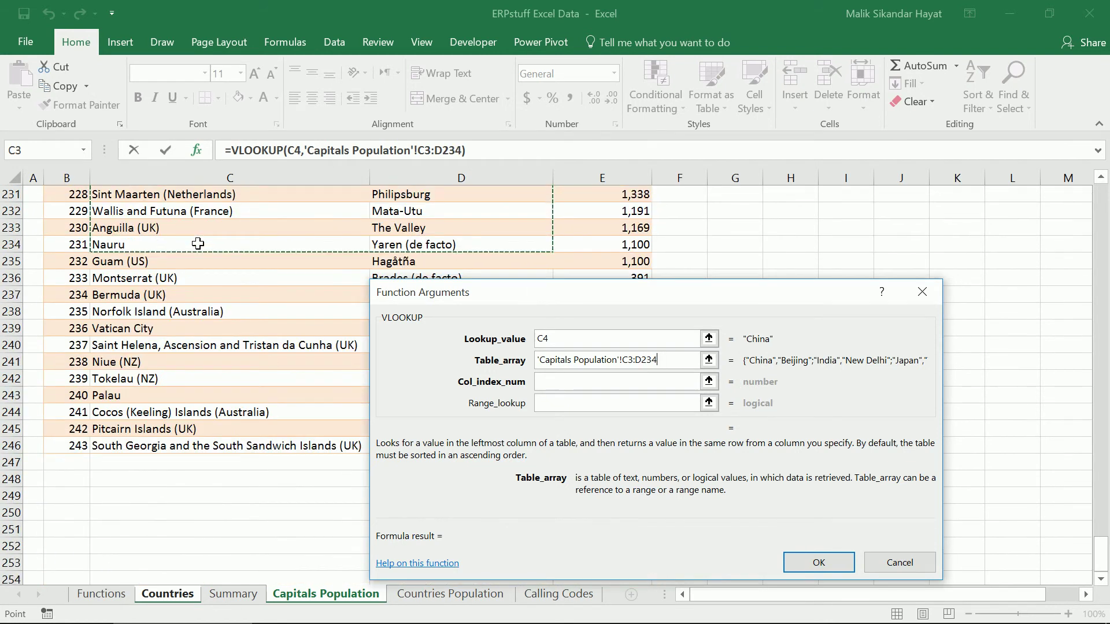
key(shift+Down)
key(shift+Down)
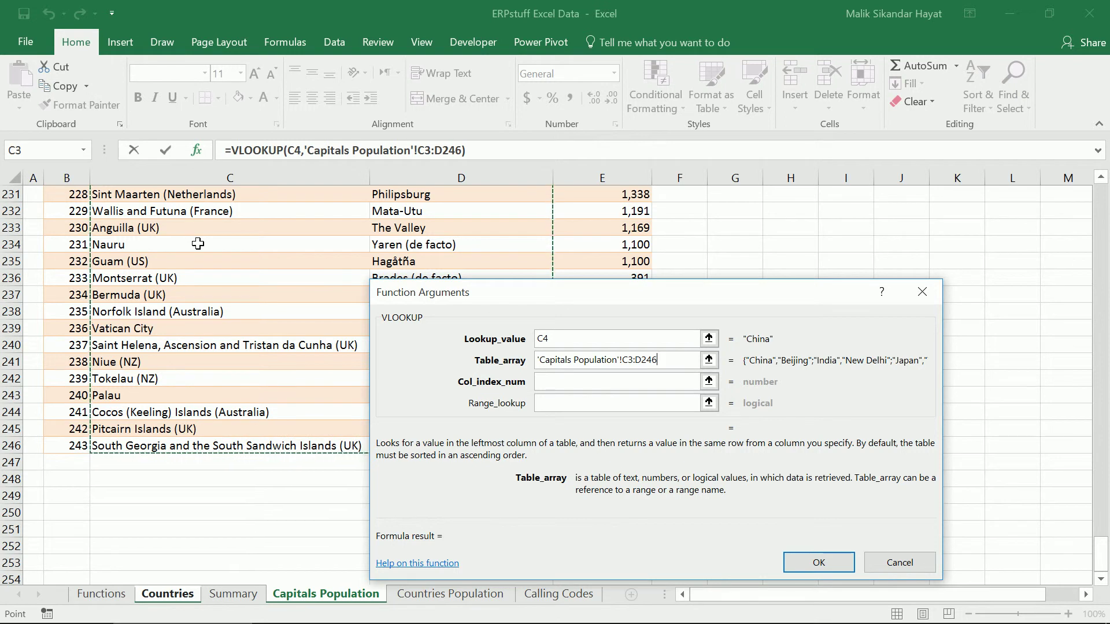
key(F4)
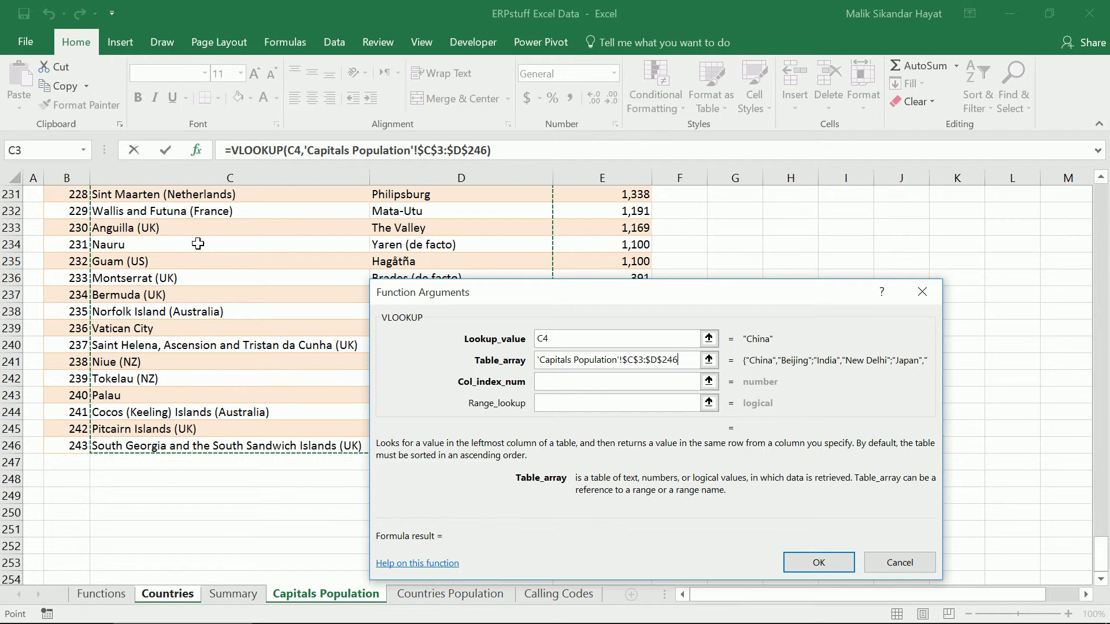
Complete the Capital VLOOKUP with column index 2 and range lookup 0, and fill it down the whole Capital column
click(654, 381)
click(550, 382)
text(2)
click(553, 403)
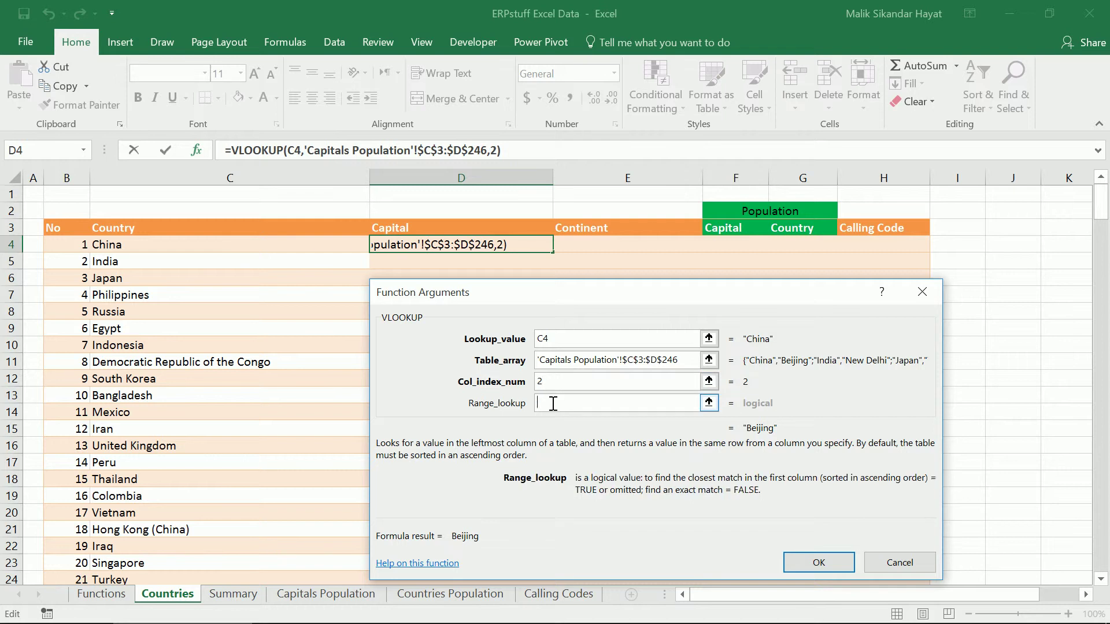
text(0)
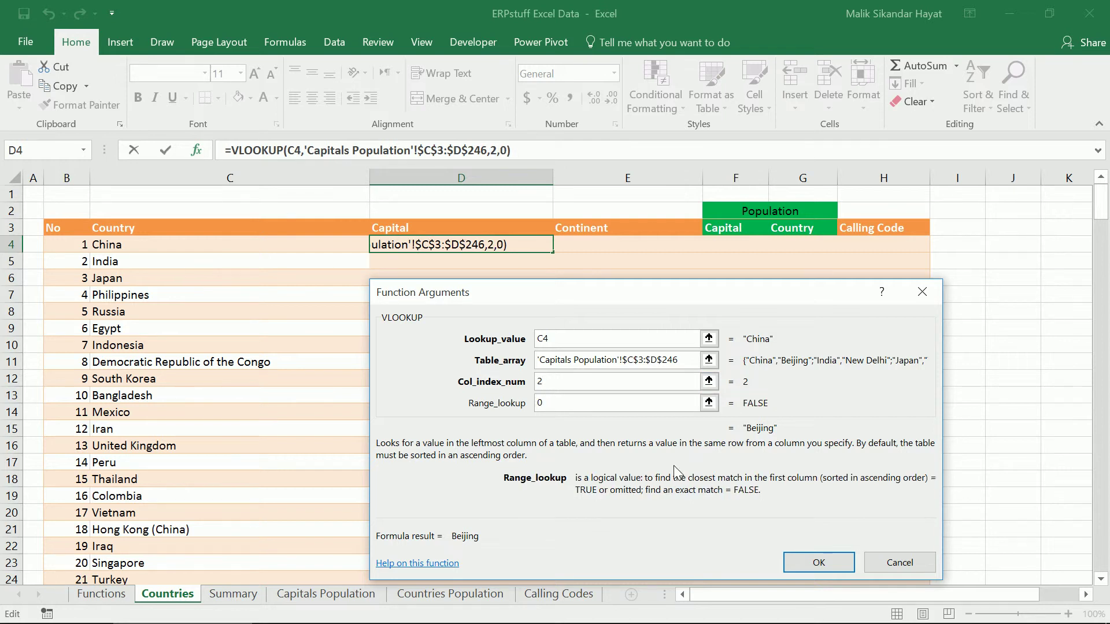
click(815, 565)
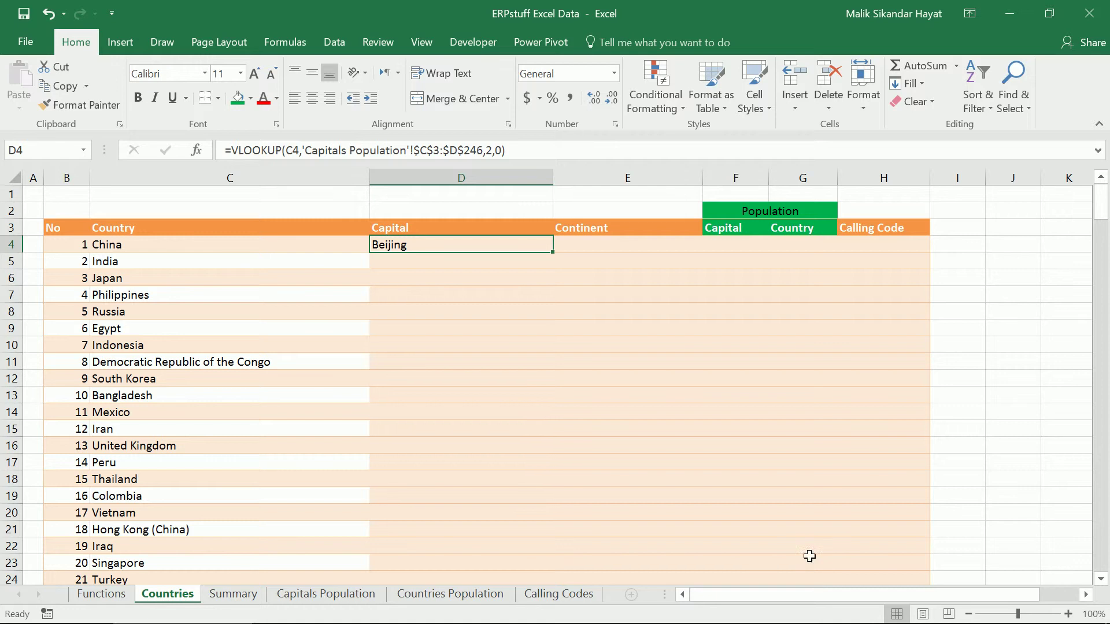
double_click(554, 254)
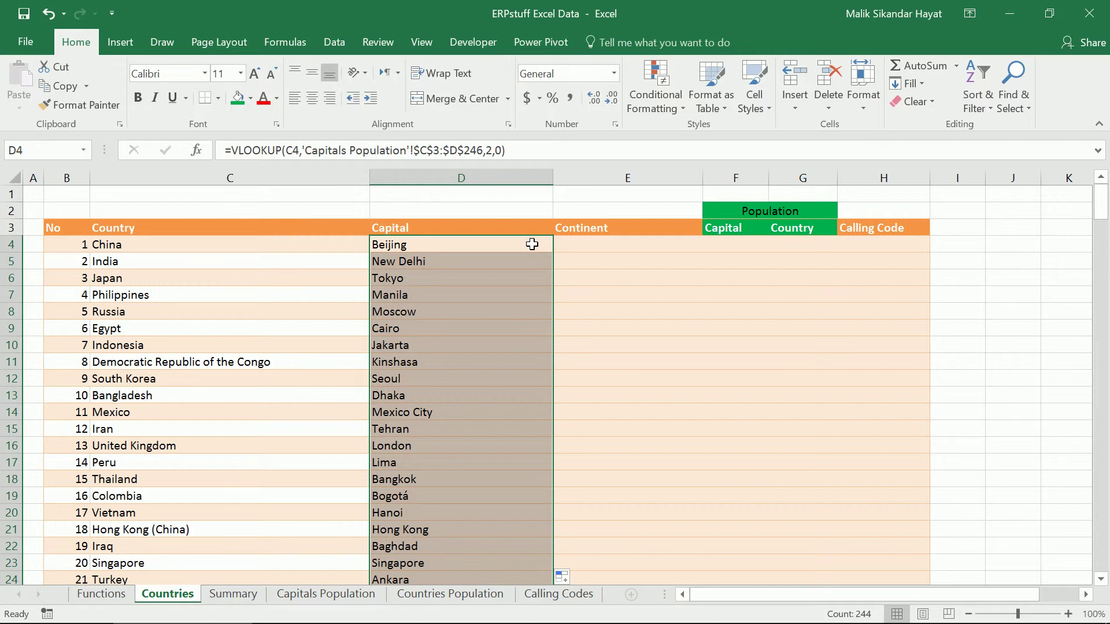
click(532, 244)
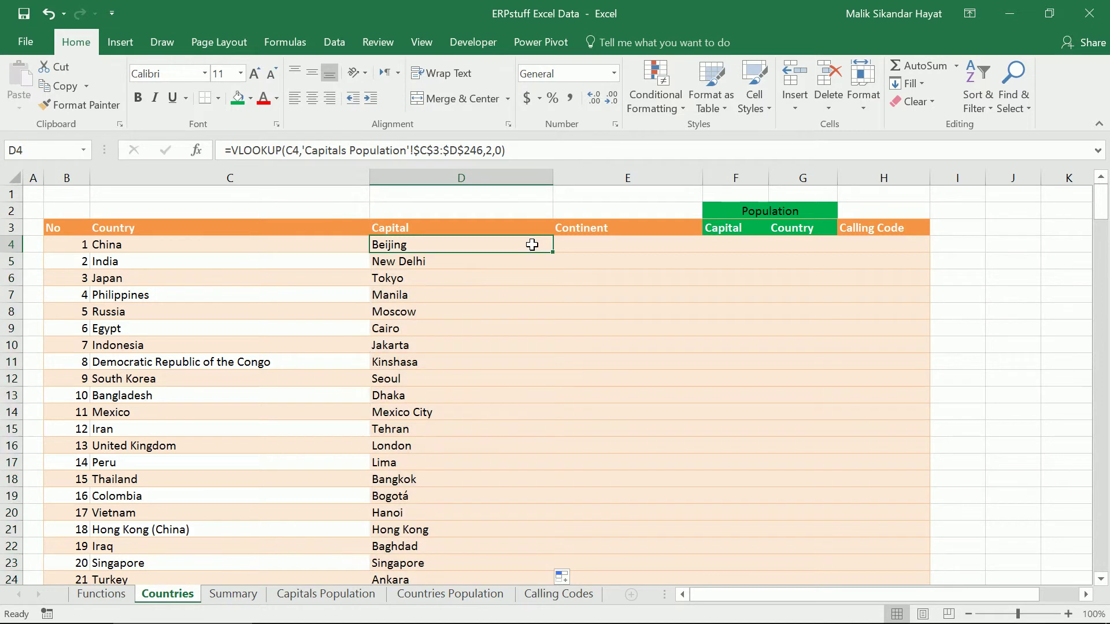
Insert a VLOOKUP function in the first Continent cell, E4, with C4 as the lookup value
click(609, 244)
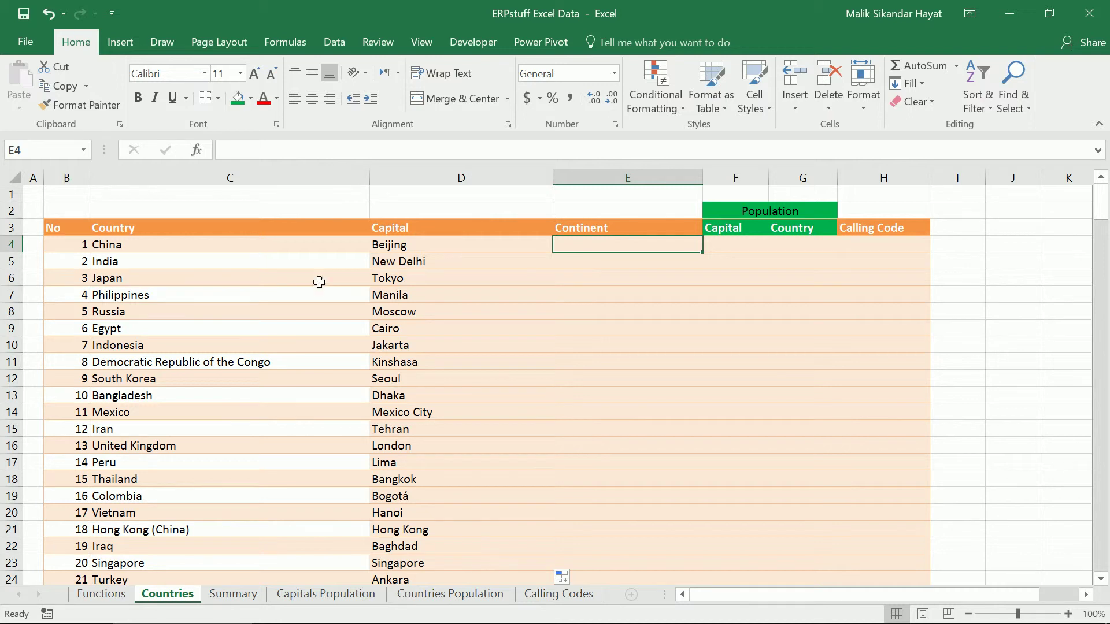
click(197, 150)
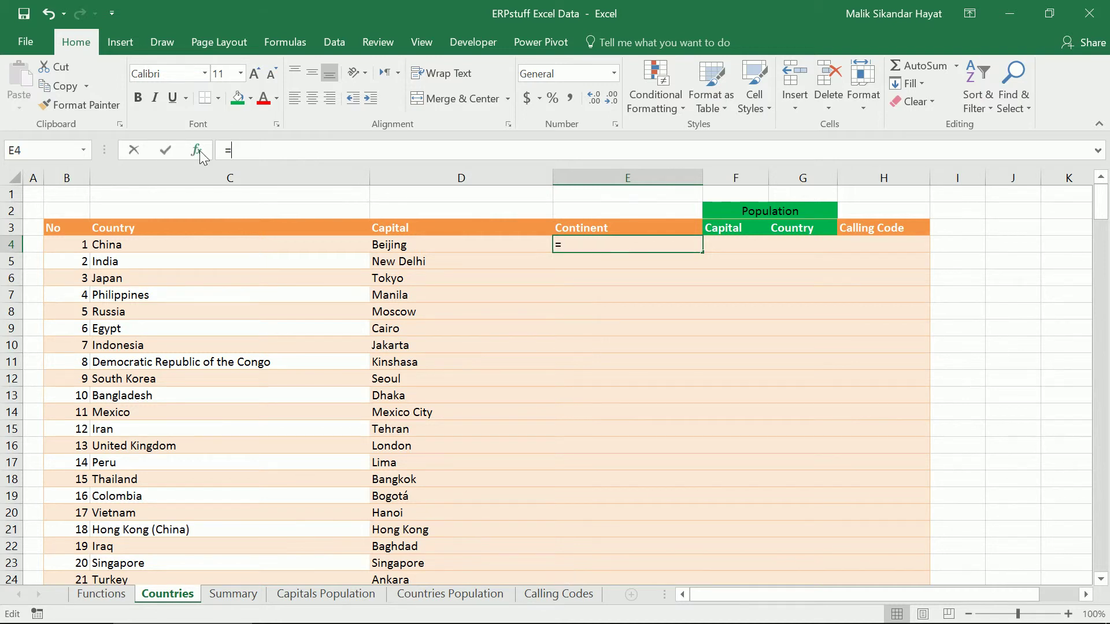
click(754, 578)
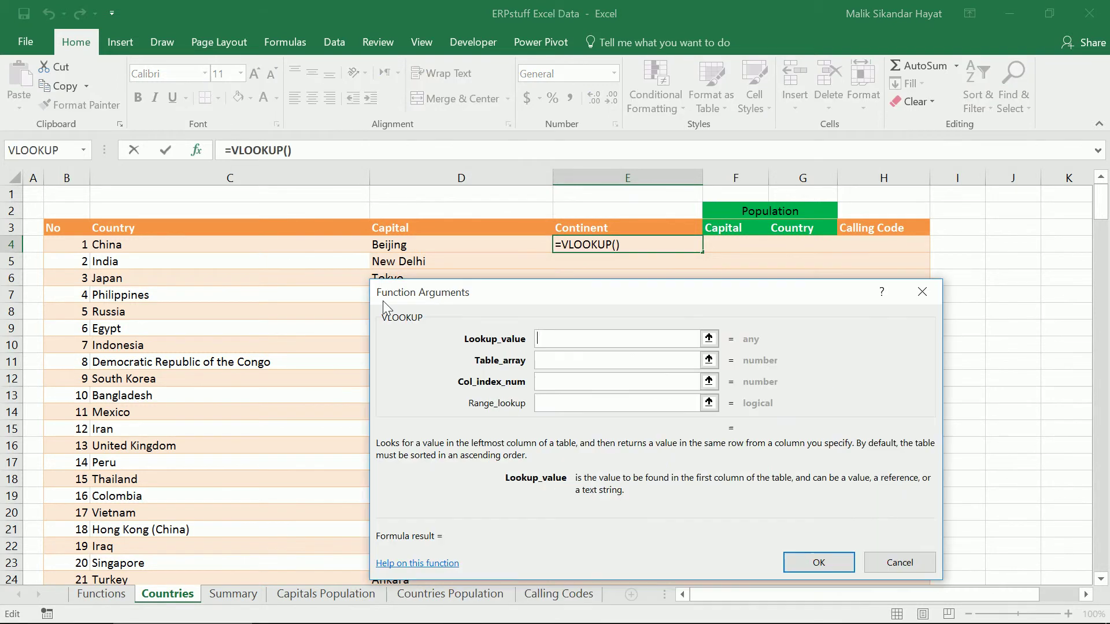
click(232, 250)
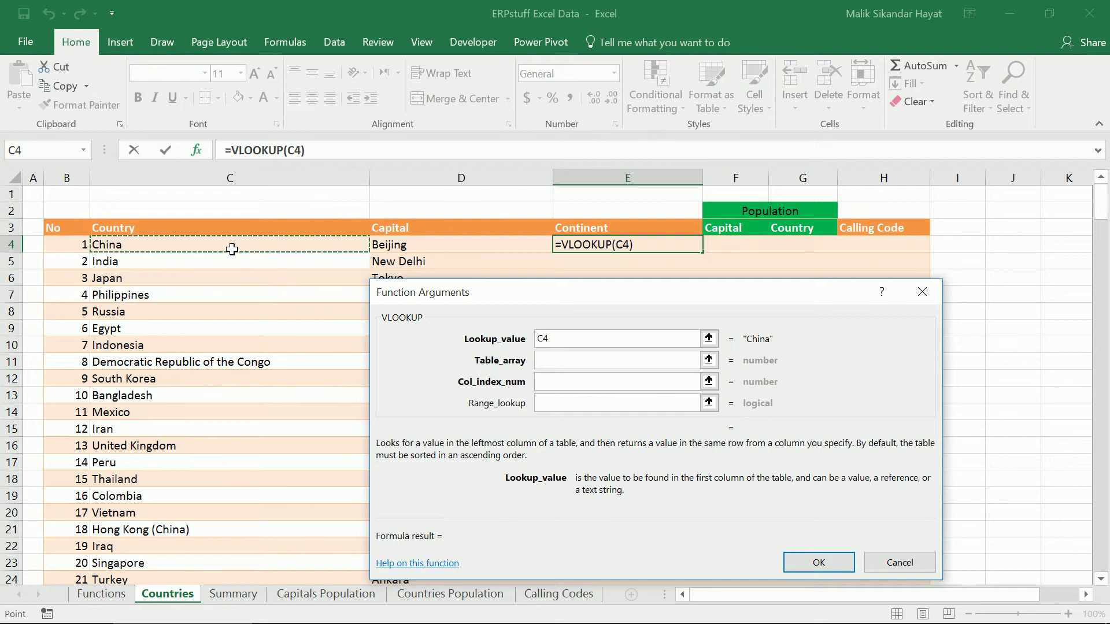
Set the Continent VLOOKUP's table array to the absolute range $C$3:$D$234 on the Countries Population sheet
click(611, 363)
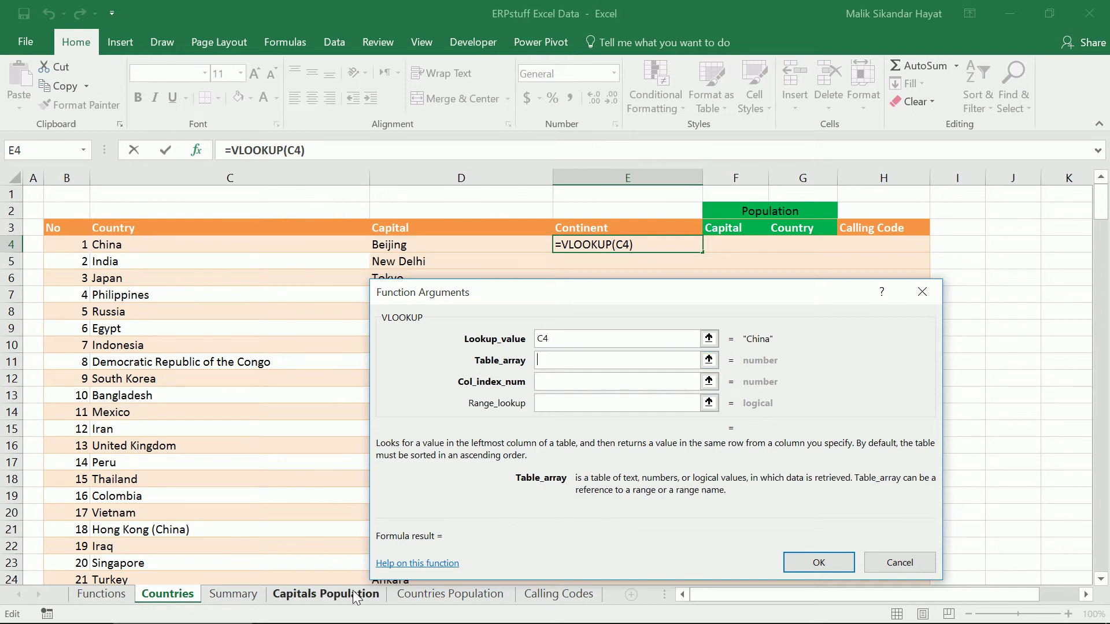
click(426, 600)
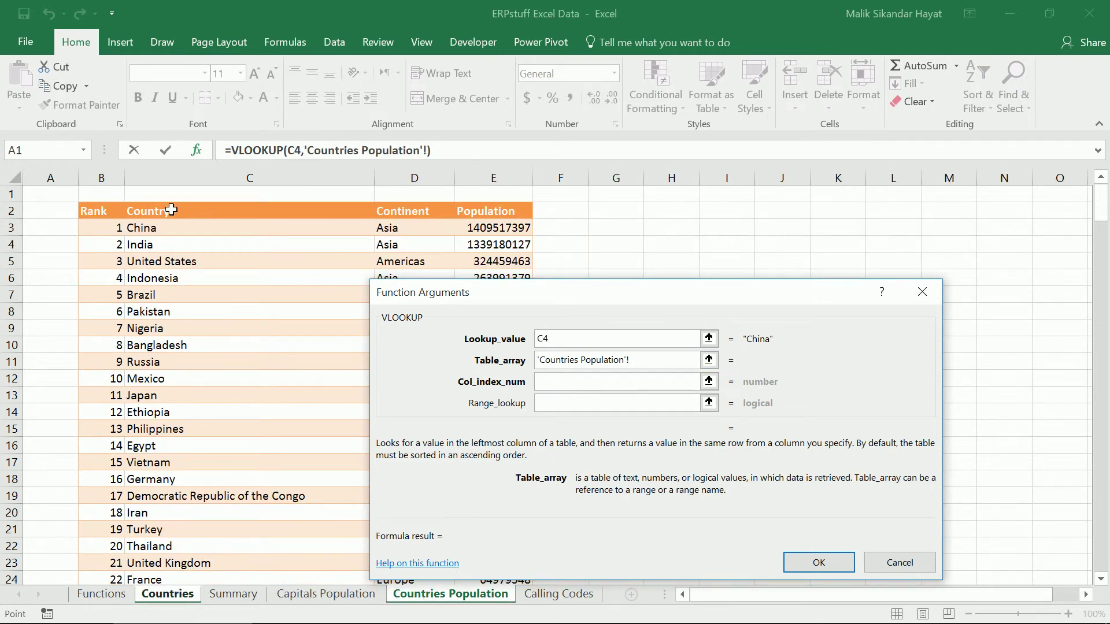
click(190, 229)
key(shift+Right)
key(shift+Down)
key(shift+Down)
key(shift+Down)
key(shift+Down)
key(shift+Down)
key(shift+Down)
key(shift+Down)
key(shift+Down)
key(shift+Down)
key(shift+Down)
key(shift+Down)
key(shift+Down)
key(shift+Down)
key(shift+Down)
key(shift+Down)
key(shift+Down)
key(shift+Down)
key(shift+Down)
key(shift+Down)
key(shift+Down)
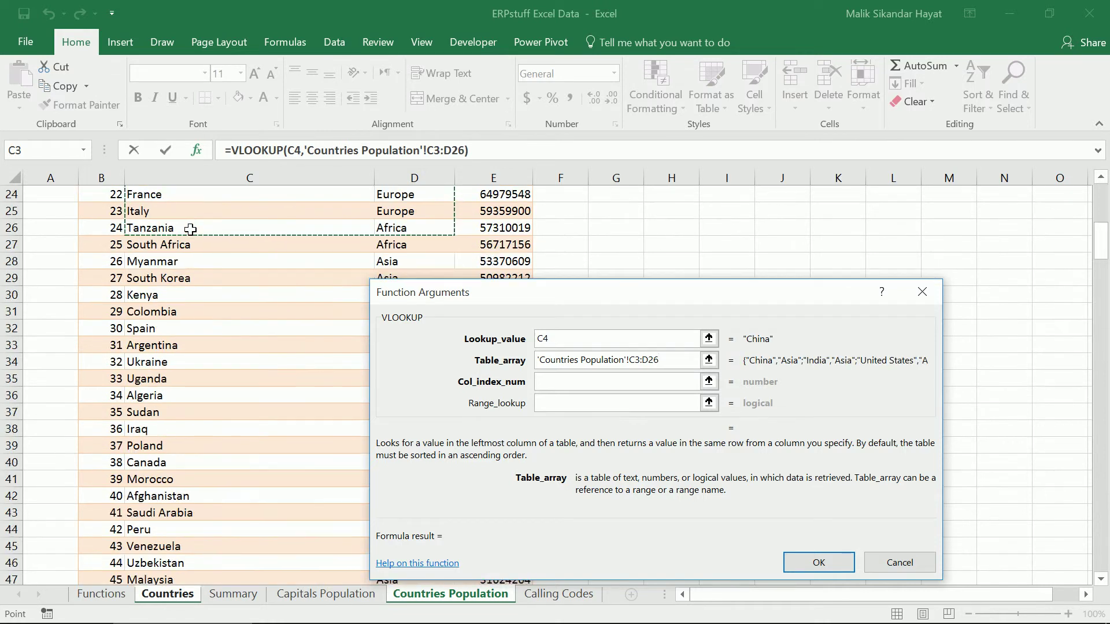
key(shift+Down)
key(shift+Down)
key(shift+Down)
key(shift+Down)
key(shift+Down)
key(shift+Down)
key(shift+Down)
key(shift+Down)
key(shift+Down)
key(shift+Down)
key(shift+Down)
key(shift+Down)
key(shift+Down)
key(shift+Down)
key(shift+Down)
key(shift+Down)
key(shift+Down)
key(shift+Down)
key(shift+Down)
key(shift+Down)
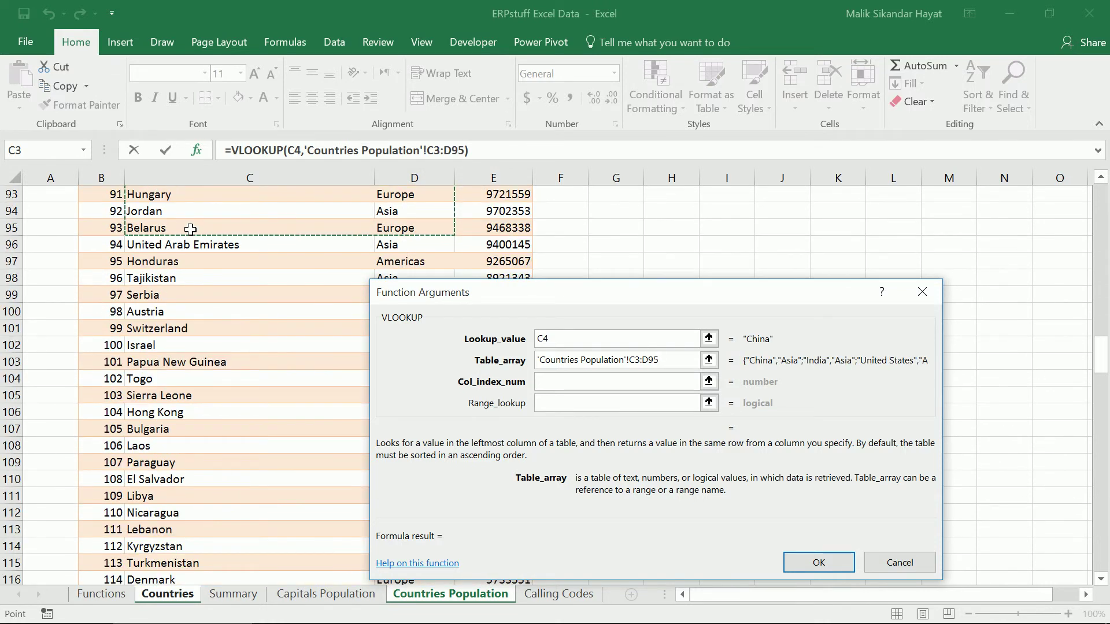
key(shift+Down)
key(shift+Down)
key(shift+Down)
key(shift+Down)
key(shift+Down)
key(shift+Down)
key(shift+Down)
key(shift+Down)
key(shift+Down)
key(shift+Down)
key(shift+Down)
key(shift+Down)
key(shift+Down)
key(shift+Down)
key(shift+Down)
key(shift+Down)
key(shift+Down)
key(shift+Down)
key(shift+Down)
key(shift+Down)
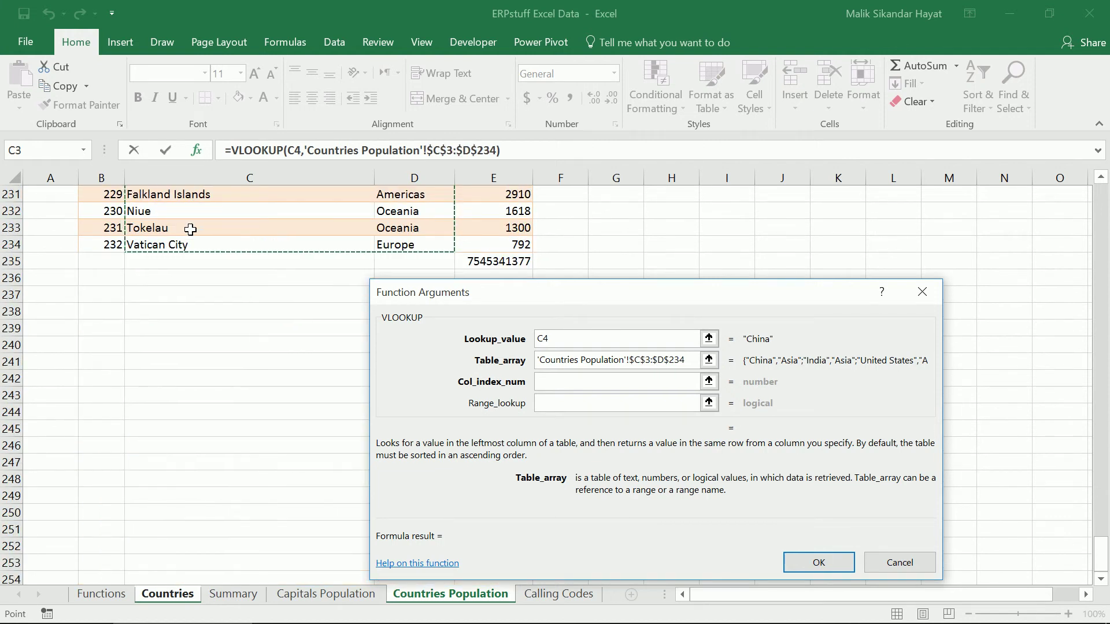
Complete the Continent VLOOKUP with column index 2 and range lookup 0, fill it down the column, and check Hong Kong's formula in E21
click(557, 388)
text(2)
click(562, 404)
text(0)
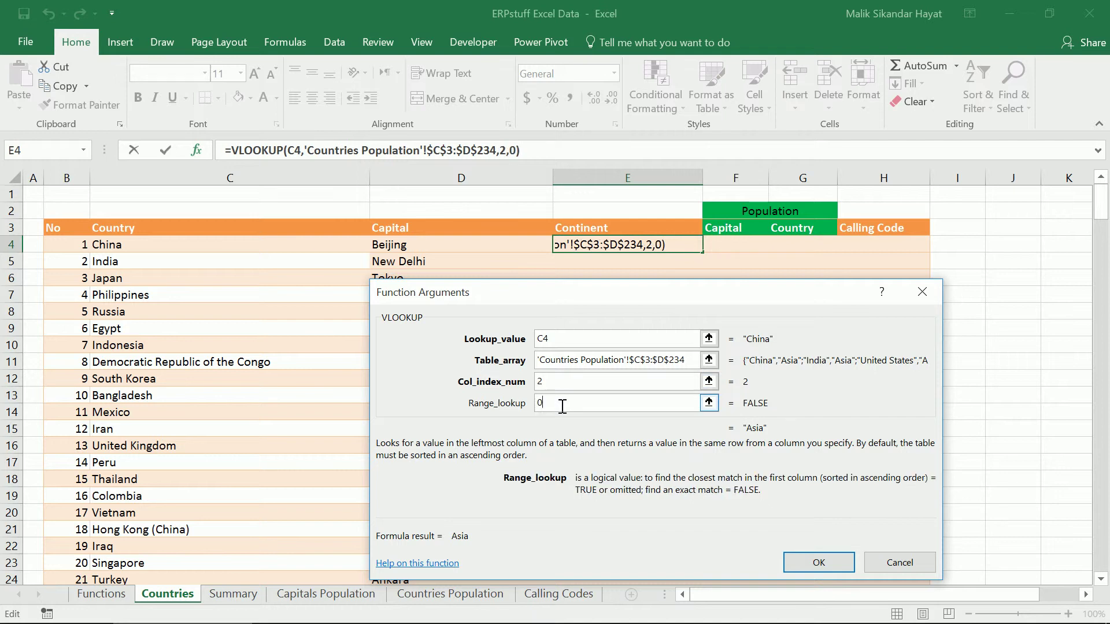
click(819, 563)
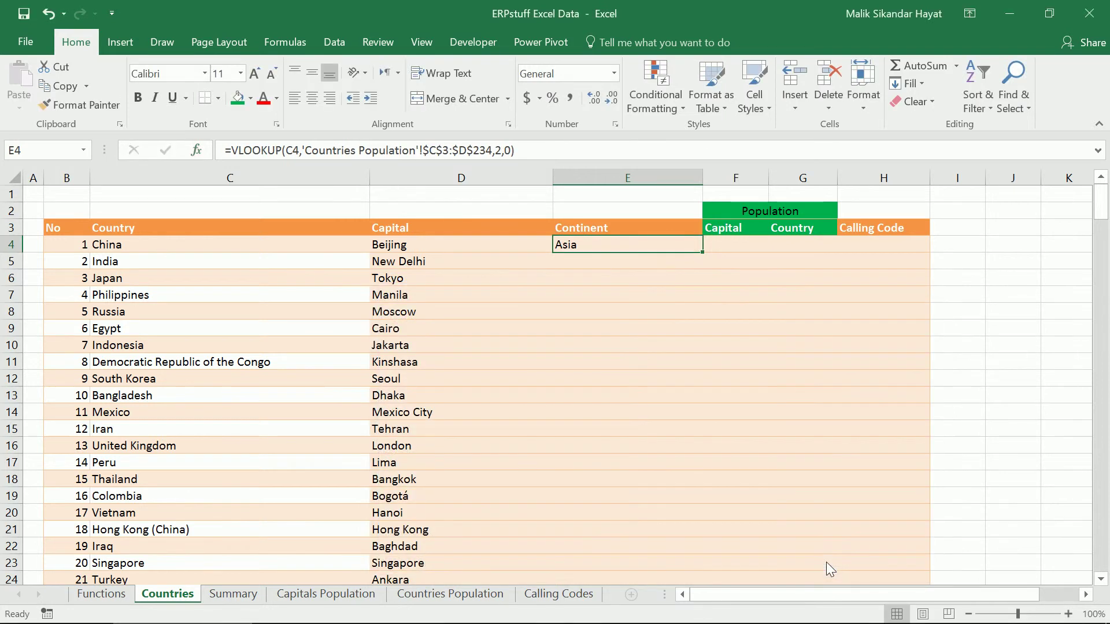
double_click(702, 255)
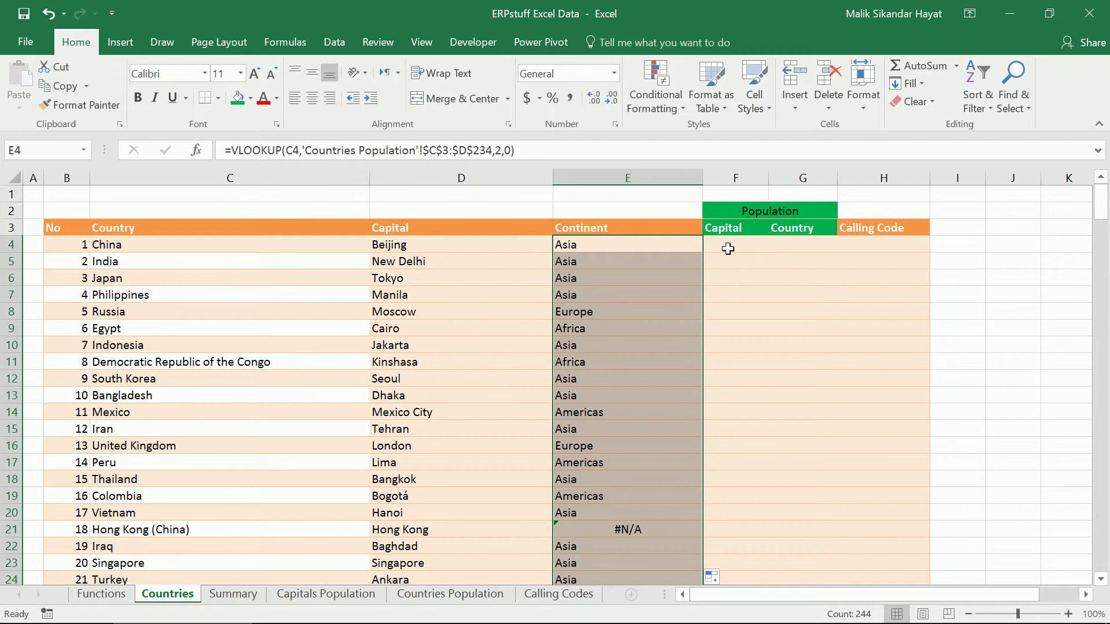
click(619, 530)
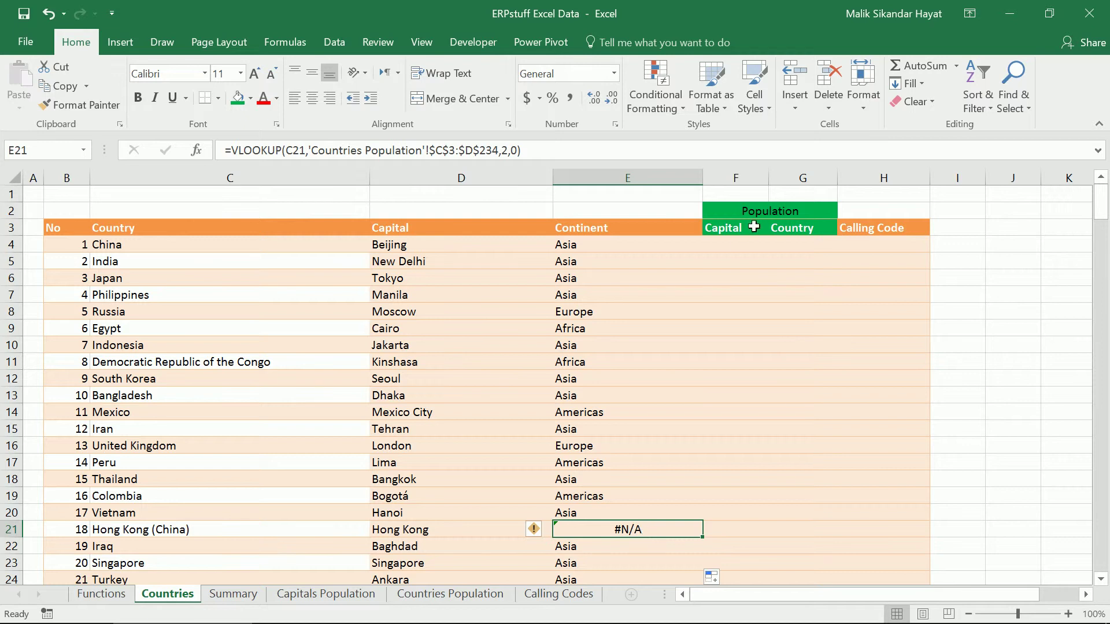
Insert a VLOOKUP function in the first capital population cell, F4, with C4 as the lookup value
click(736, 245)
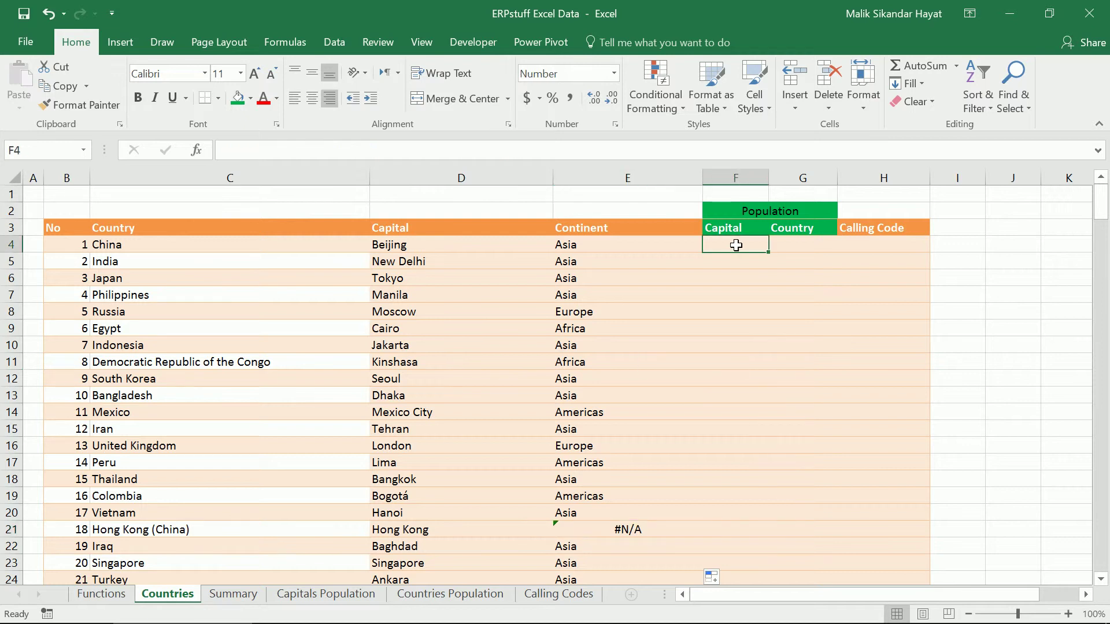
click(197, 151)
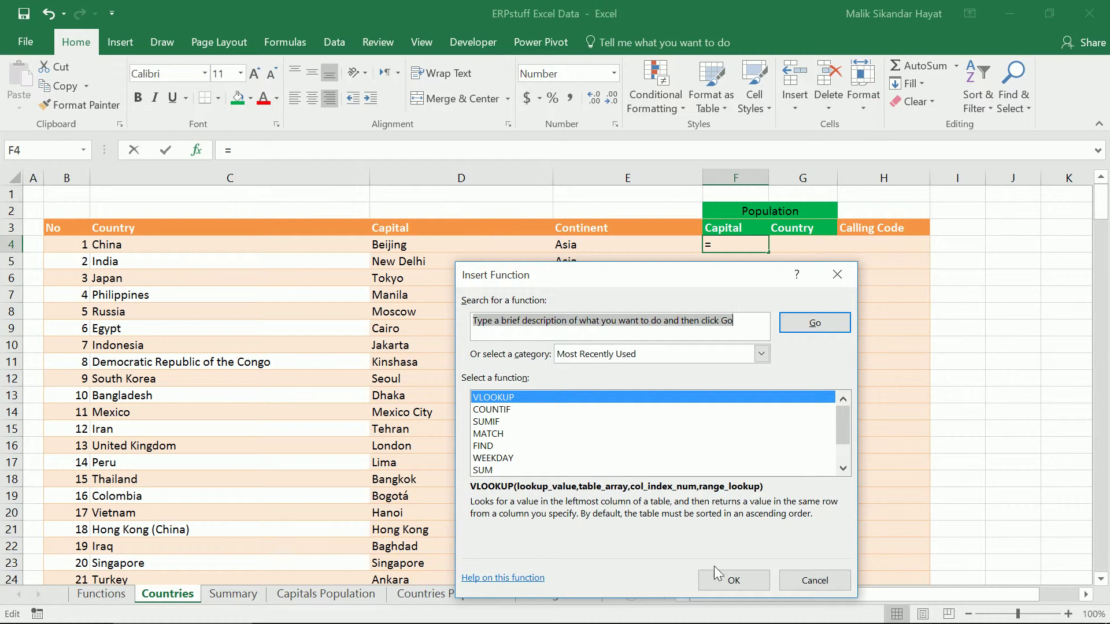
click(715, 578)
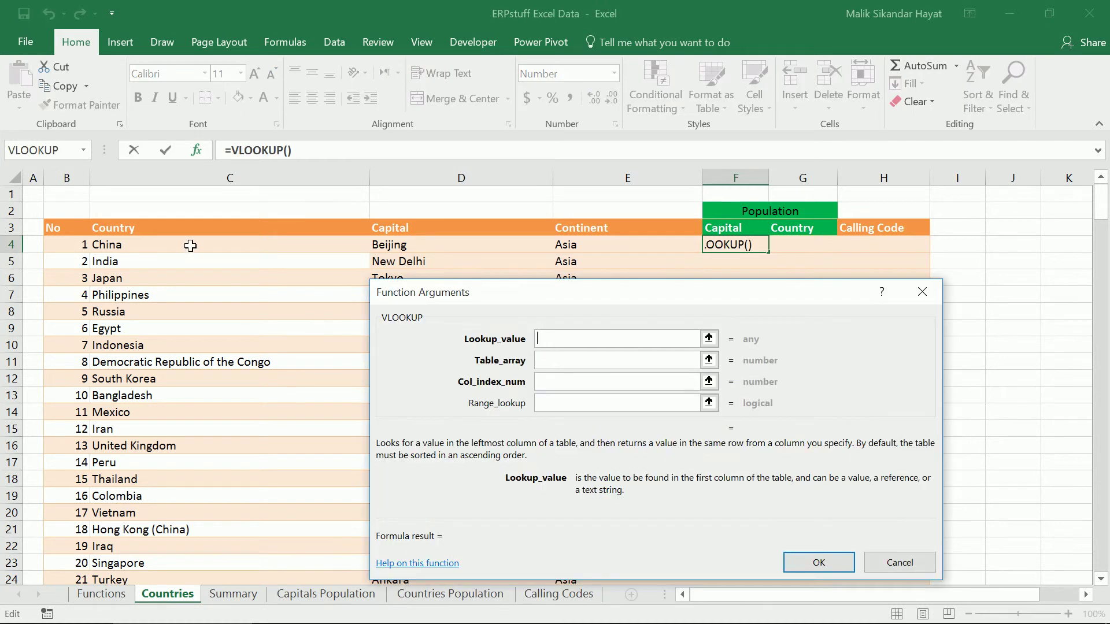
click(190, 246)
Set the capital population VLOOKUP's table array to the absolute range $C$3:$E$246 on the Capitals Population sheet
click(551, 360)
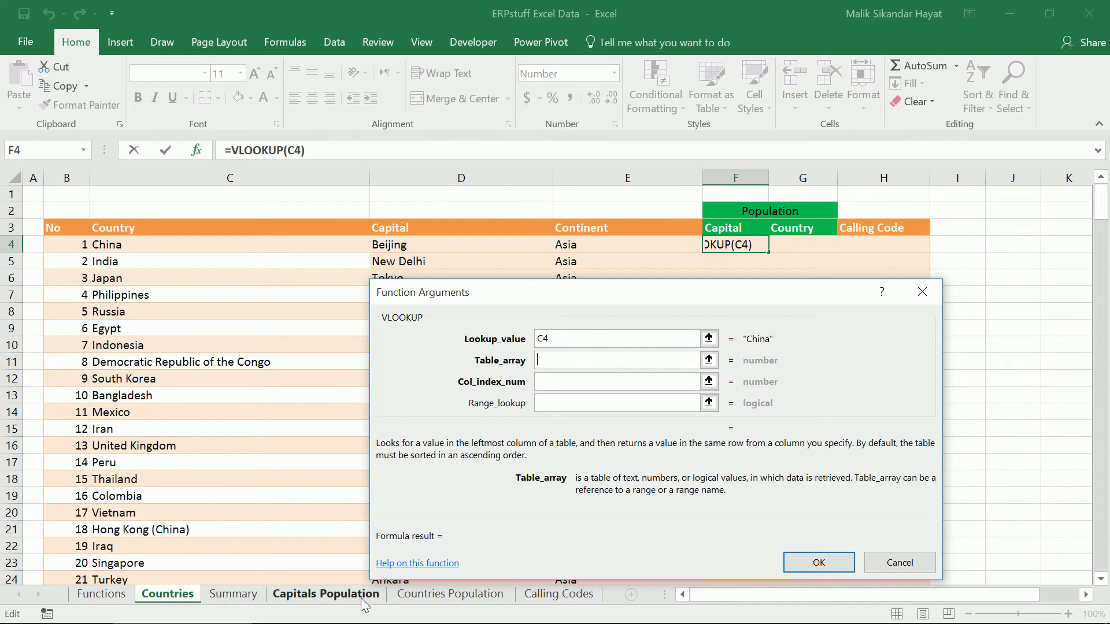
click(342, 596)
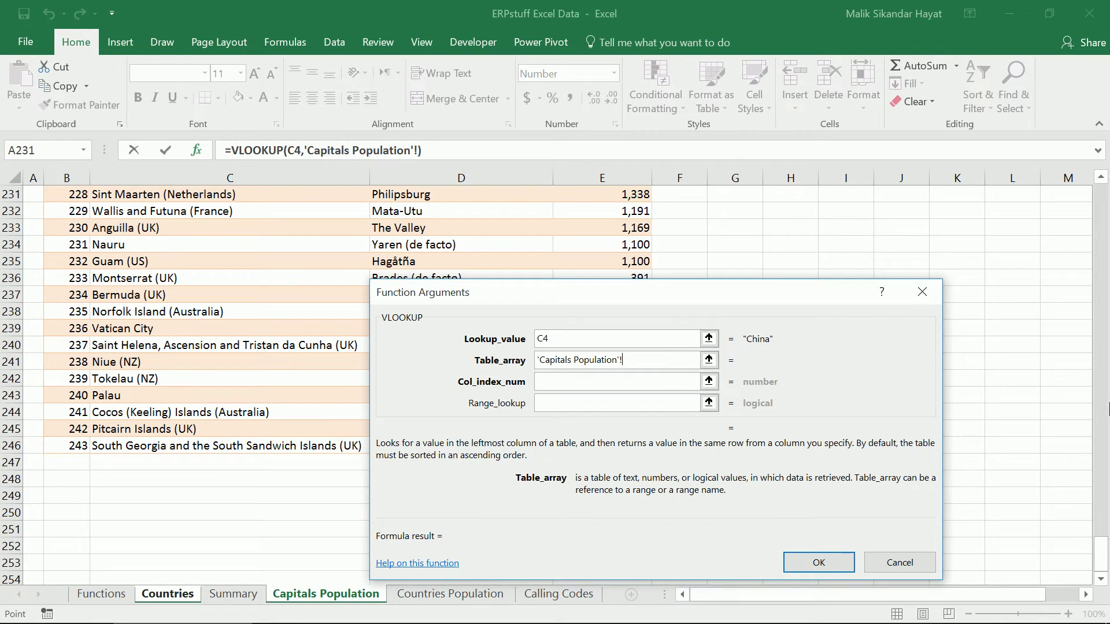
drag(1104, 540, 1104, 191)
click(229, 229)
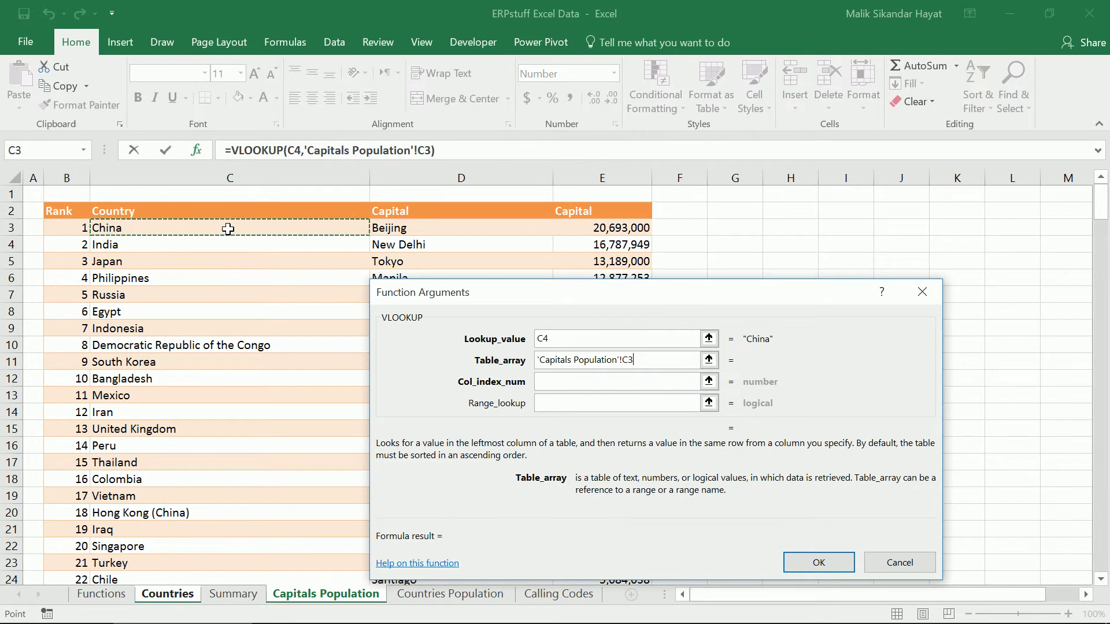
key(shift+Right)
key(shift+Right)
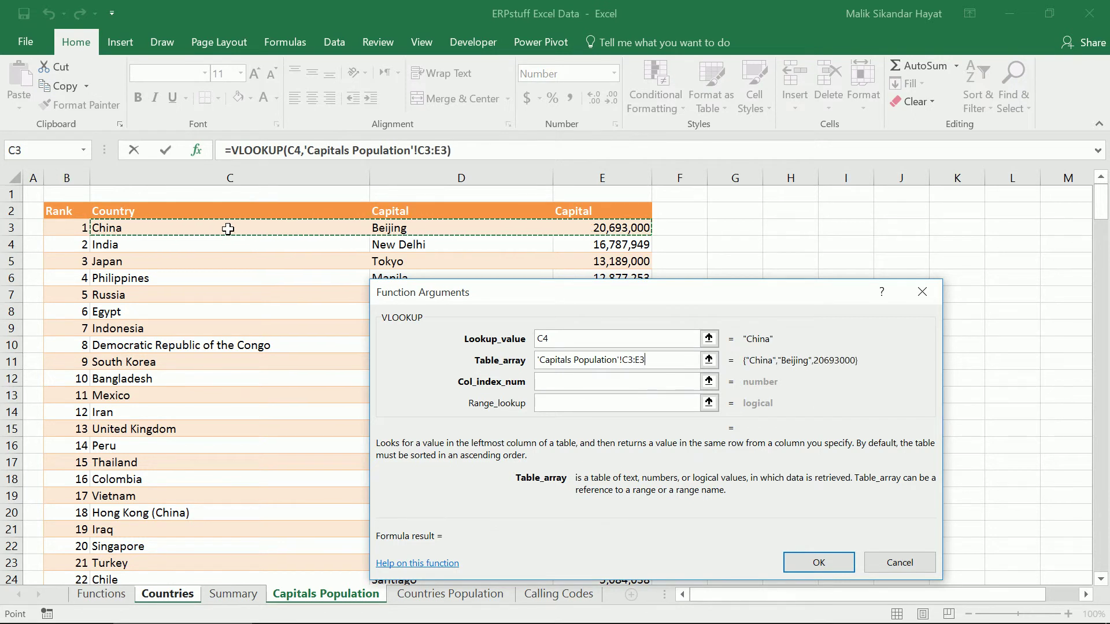
key(shift+Down)
key(shift+Down)
key(shift+Down)
key(shift+Down)
key(shift+Down)
key(shift+Down)
key(shift+Down)
key(shift+Down)
key(shift+Down)
key(shift+Down)
key(shift+Down)
key(shift+Down)
key(shift+Down)
key(shift+Down)
key(shift+Down)
key(shift+Down)
key(shift+Down)
key(shift+Down)
key(shift+Down)
key(shift+Down)
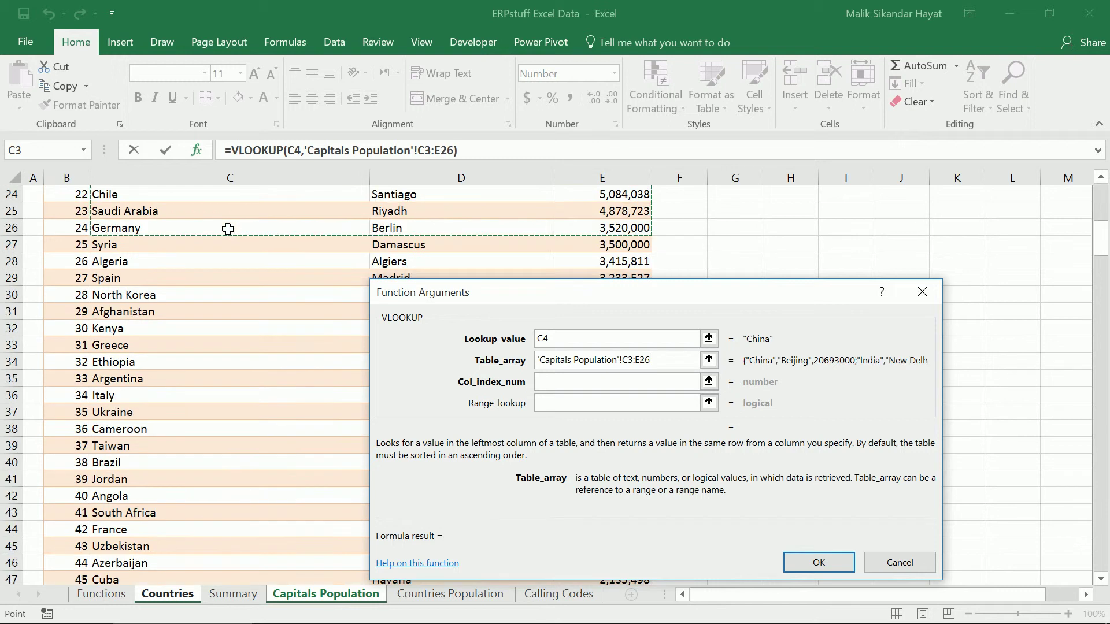
key(shift+Down)
key(shift+Down)
key(shift+Down)
key(shift+Down)
key(shift+Down)
key(shift+Down)
key(shift+Down)
key(shift+Down)
key(shift+Down)
key(shift+Down)
key(shift+Down)
key(shift+Down)
key(shift+Down)
key(shift+Down)
key(shift+Down)
key(shift+Down)
key(shift+Down)
key(shift+Down)
key(shift+Down)
key(shift+Down)
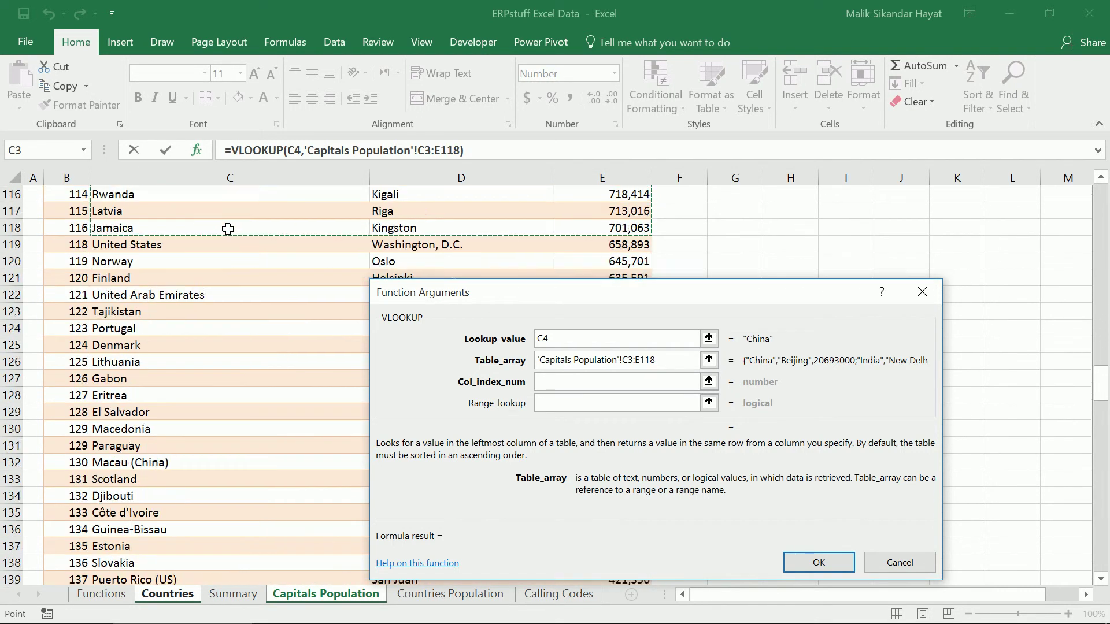
key(shift+Down)
key(shift+Down)
key(shift+Down)
key(shift+Down)
key(shift+Down)
key(shift+Down)
key(shift+Down)
key(shift+Down)
key(shift+Down)
key(shift+Down)
key(shift+Down)
key(shift+Down)
key(shift+Down)
key(shift+Down)
key(shift+Down)
key(shift+Down)
key(shift+Down)
key(shift+Down)
key(shift+Down)
key(shift+Down)
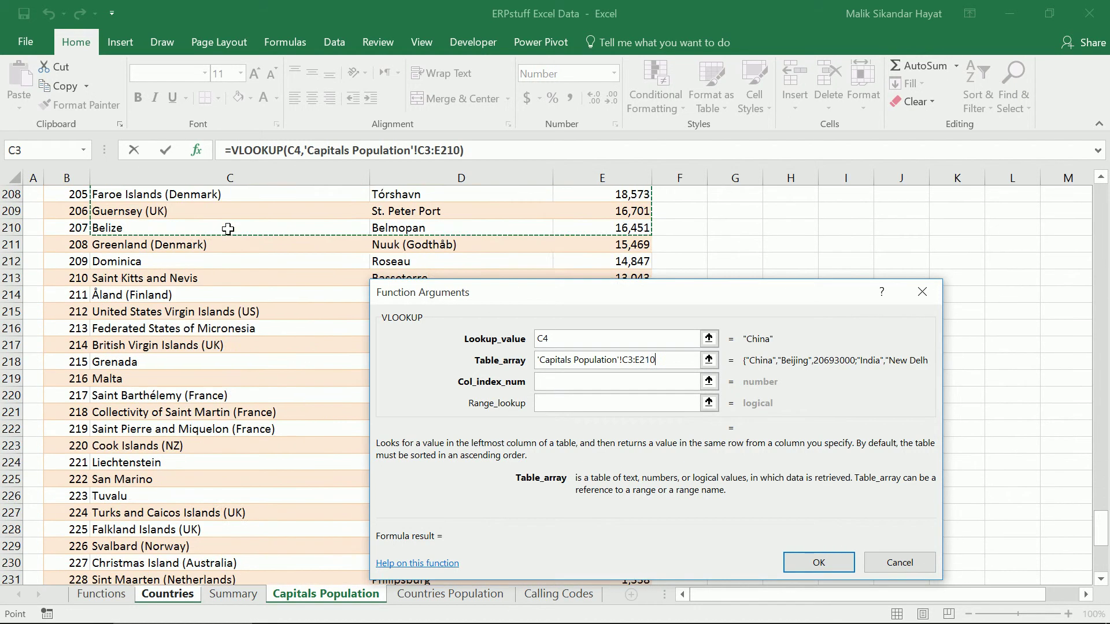
key(shift+Down)
key(shift+Down)
key(shift+Down)
key(shift+Down)
key(shift+Down)
key(shift+Down)
key(shift+Down)
key(shift+Down)
key(shift+Down)
key(shift+Down)
key(shift+Down)
key(shift+Down)
key(shift+Down)
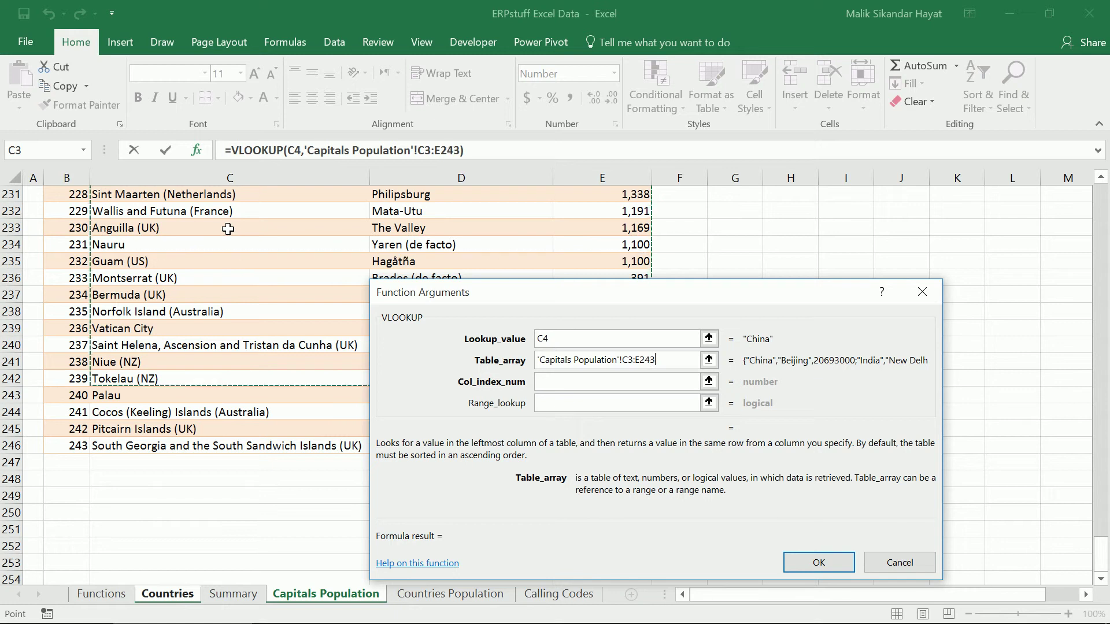
key(F4)
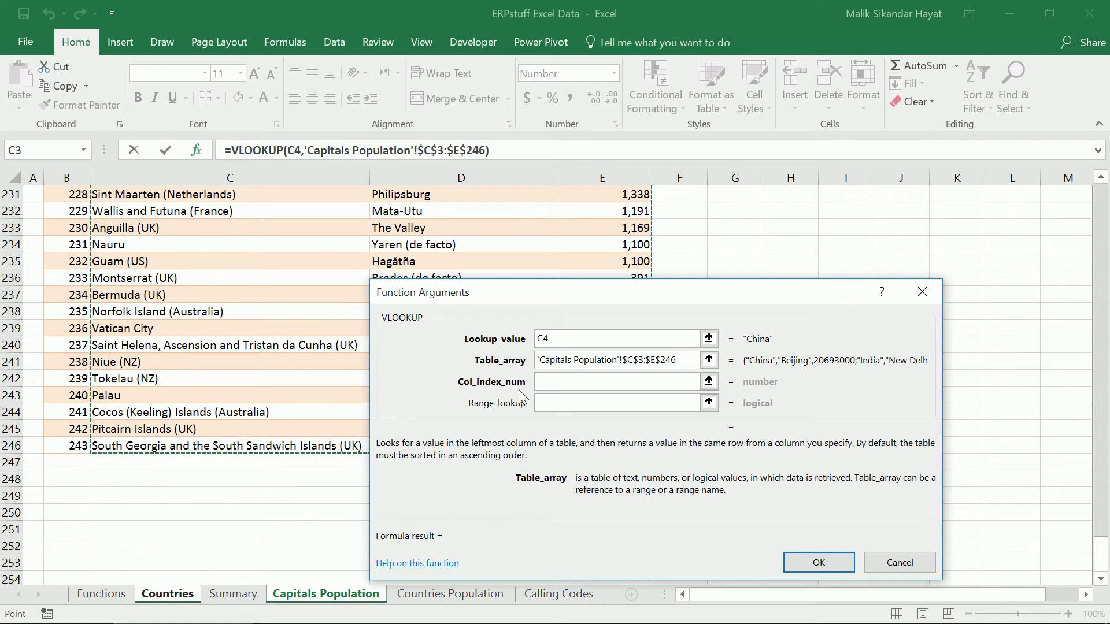
Complete the capital population VLOOKUP with column index 3 and range lookup 0, and fill it down the column
click(577, 384)
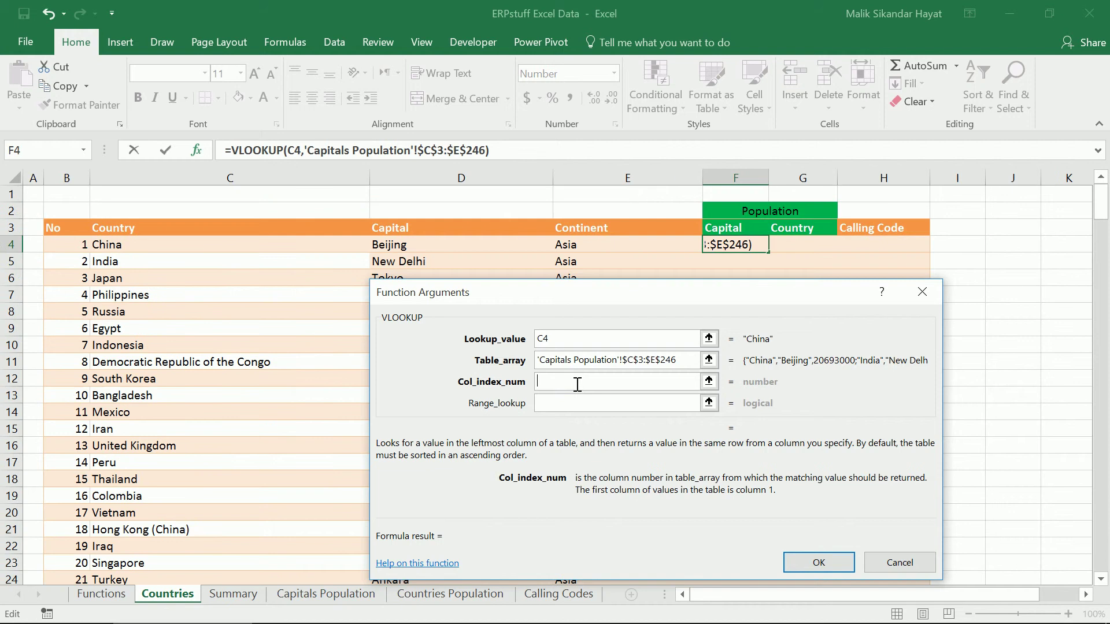
text(3)
click(572, 407)
text(0)
click(808, 563)
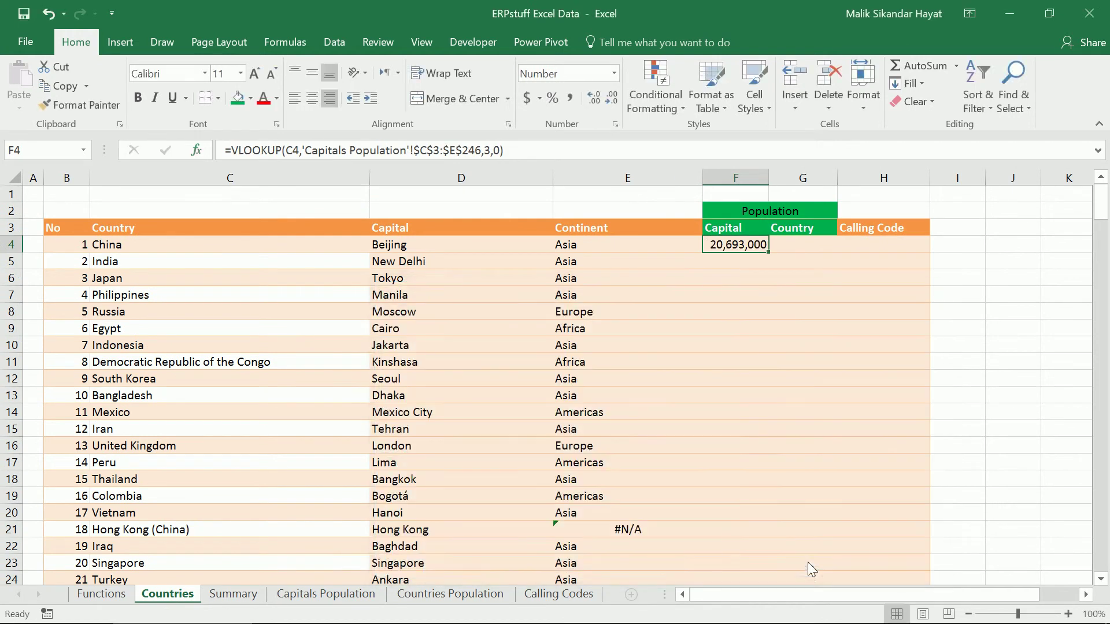
double_click(769, 252)
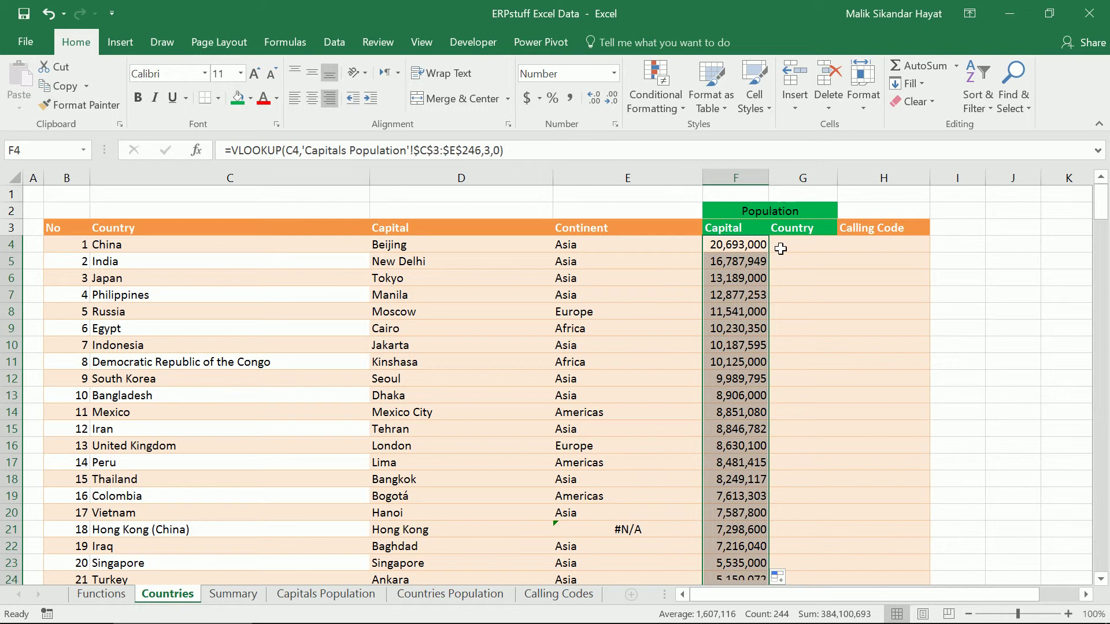
Insert a VLOOKUP function in the first country population cell, G4, with C4 as the lookup value
click(782, 247)
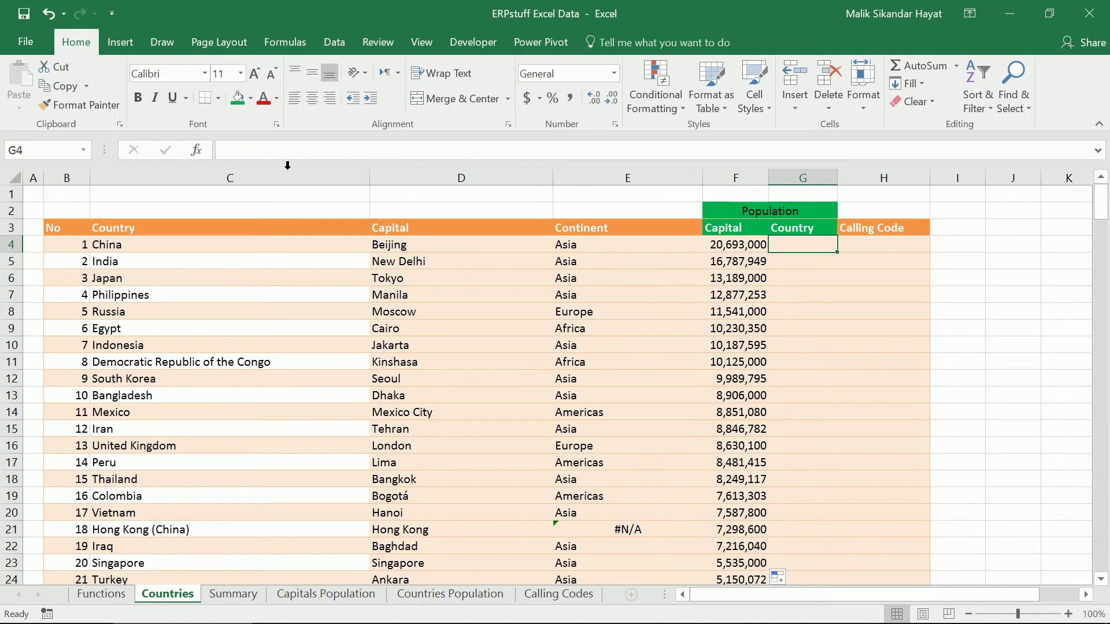
click(198, 150)
click(732, 581)
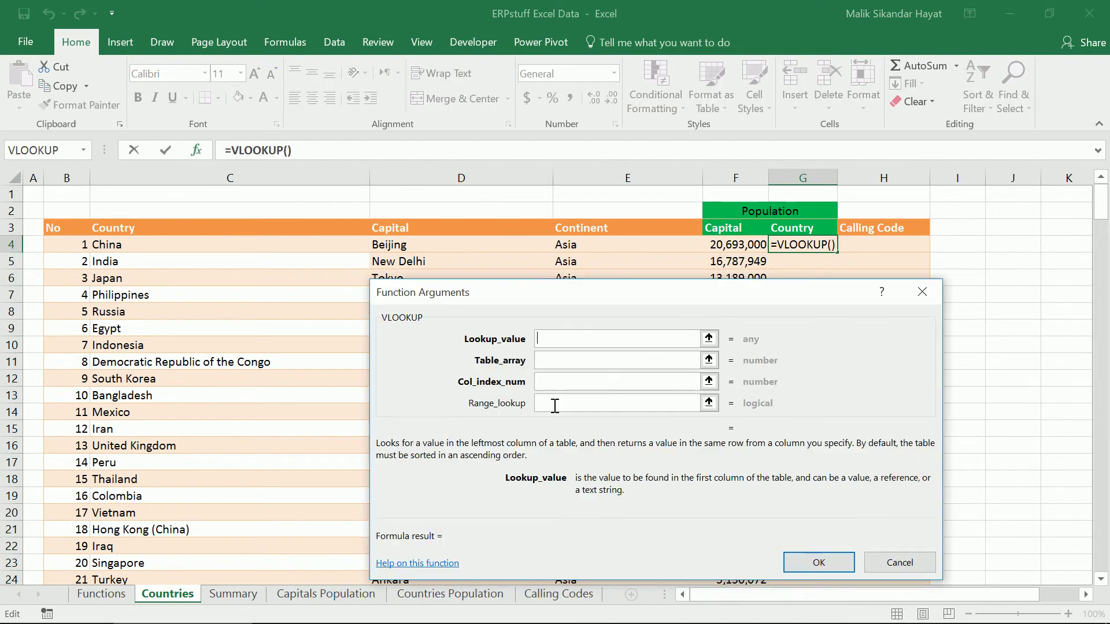
click(239, 250)
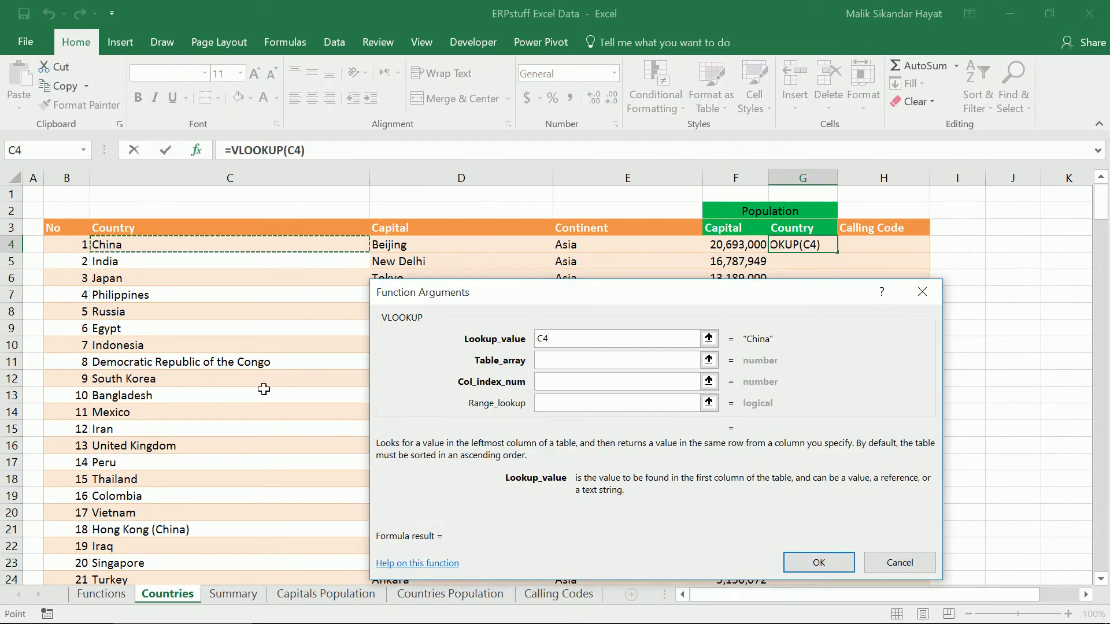
Set the country population VLOOKUP's table array to the absolute range $C$3:$E$234 on the Countries Population sheet
click(622, 359)
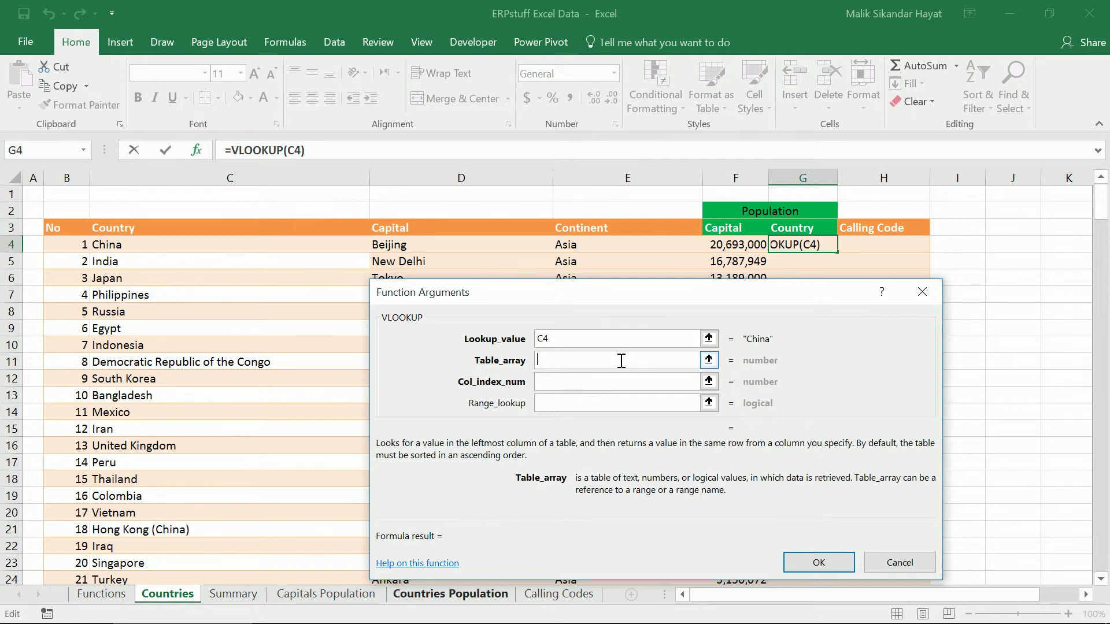
click(461, 593)
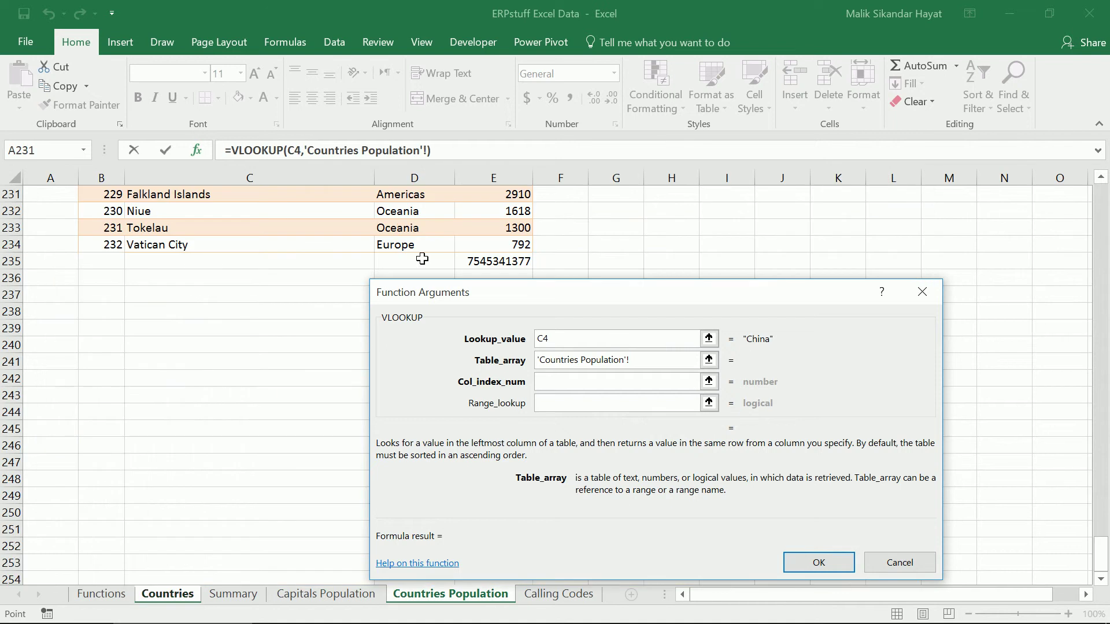
drag(1102, 564, 1104, 137)
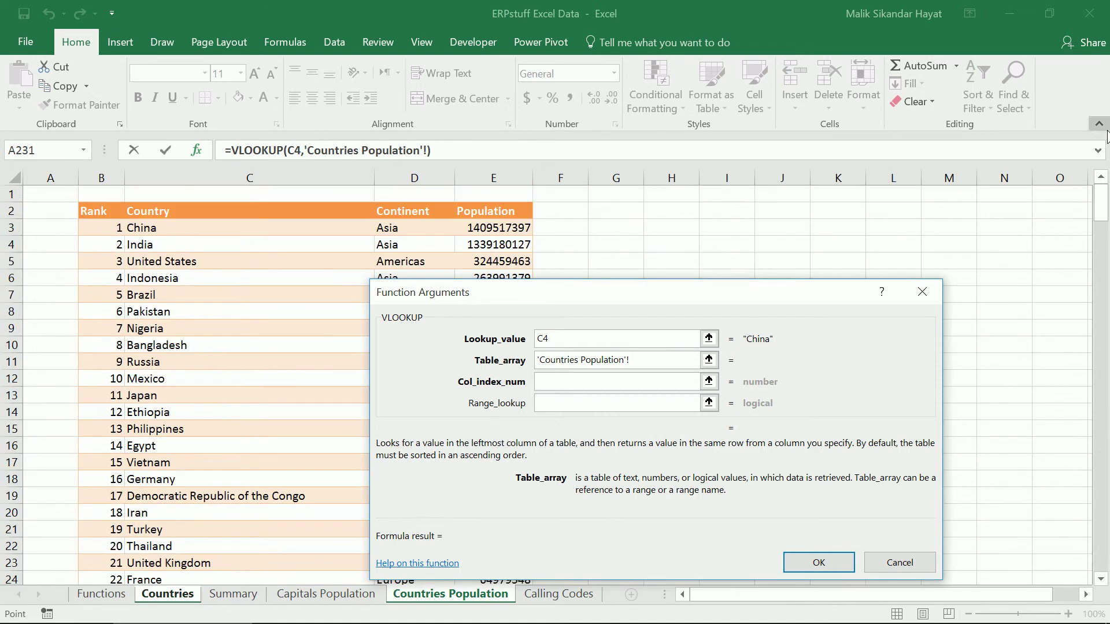
click(209, 233)
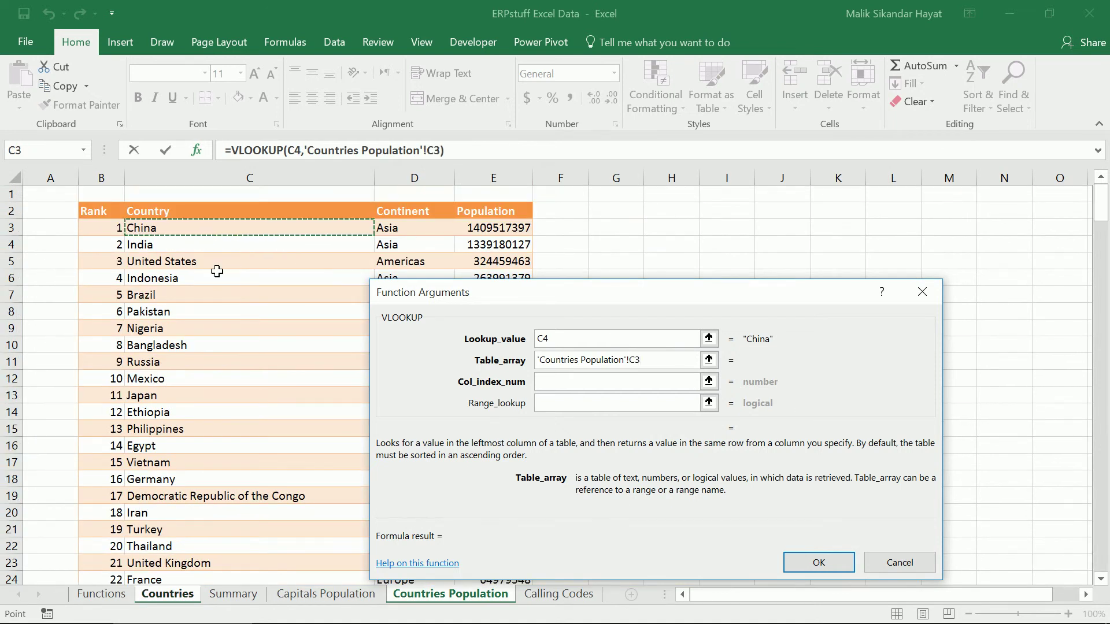
key(shift+Right)
key(shift+Right)
key(shift+Page_Down)
key(shift+Page_Down)
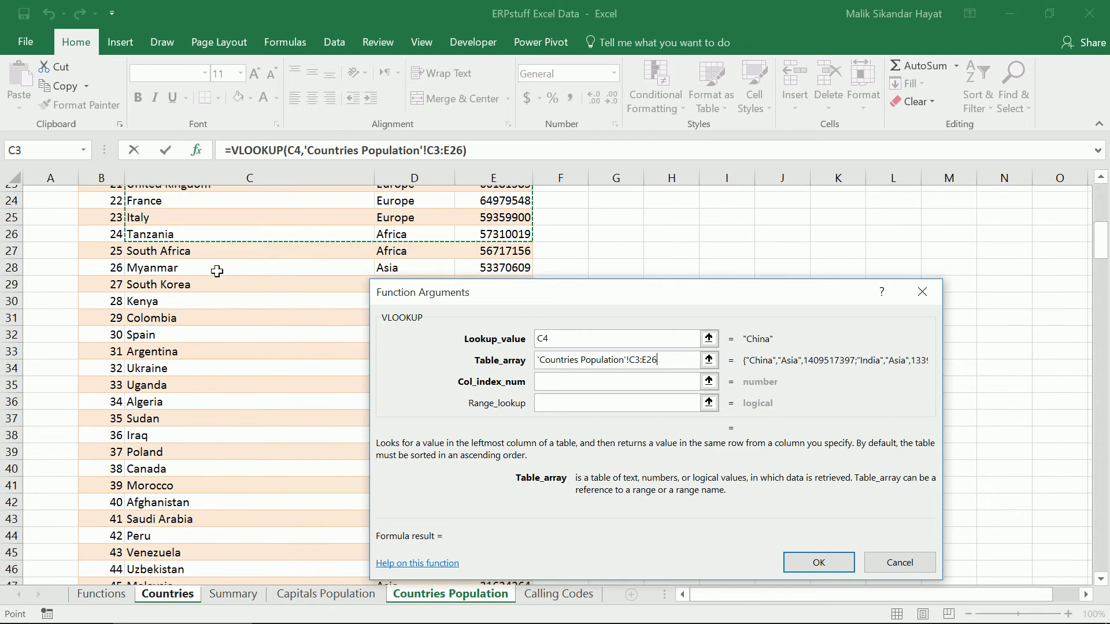
key(shift+Page_Down)
key(shift+Page_Down)
key(shift+Page_Down)
key(shift+Page_Down)
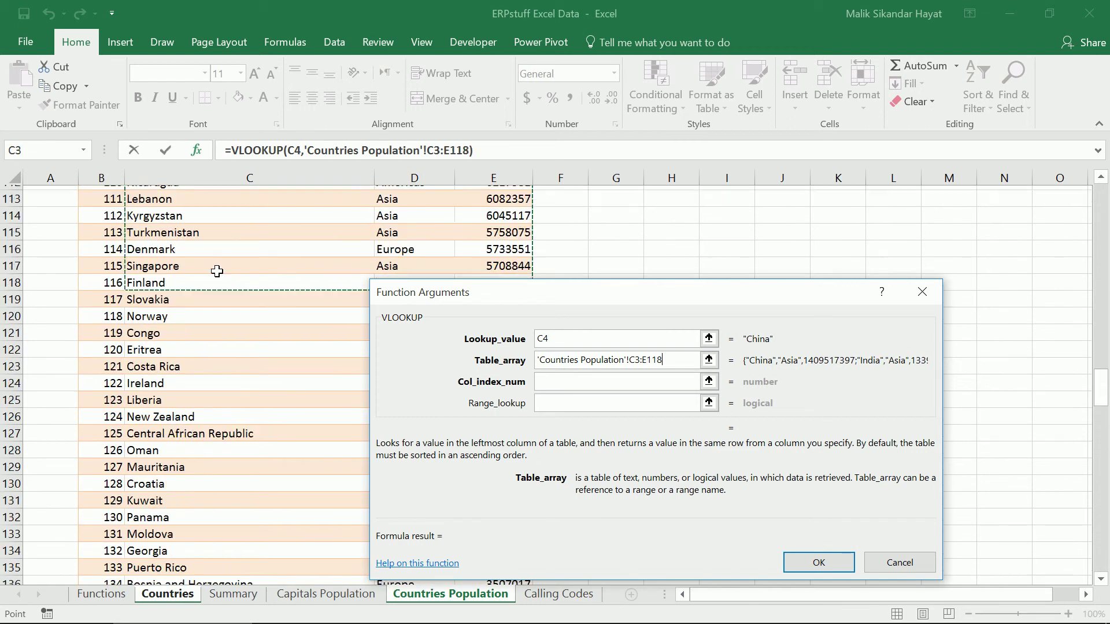
key(shift+Page_Down)
key(shift+Page_Down)
key(shift+Page_Down)
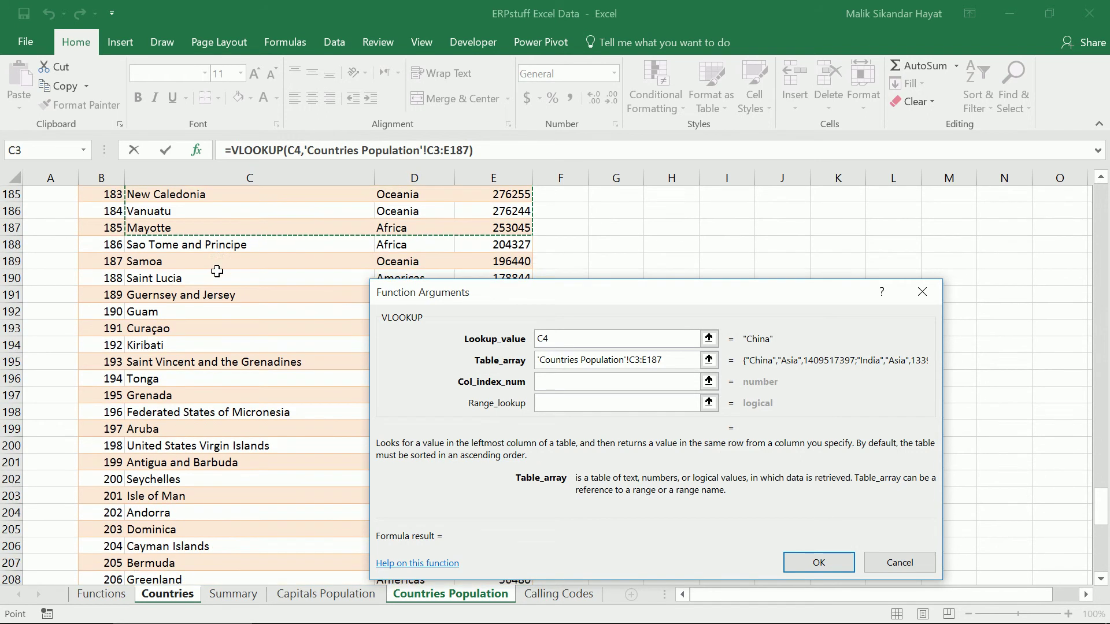
key(shift+Page_Down)
key(shift+Down)
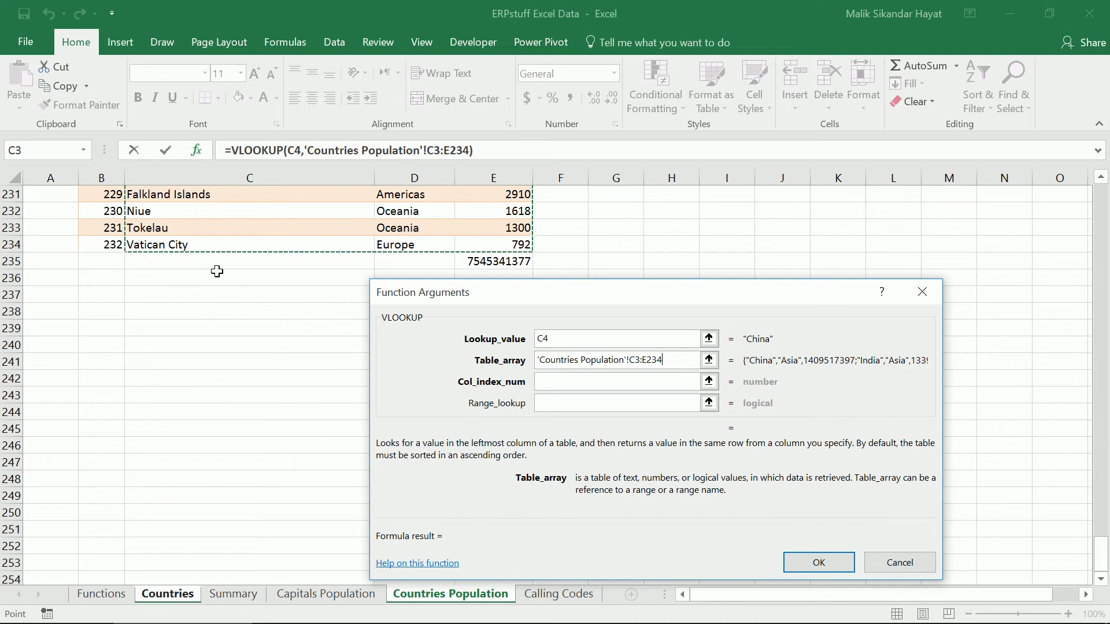
key(F4)
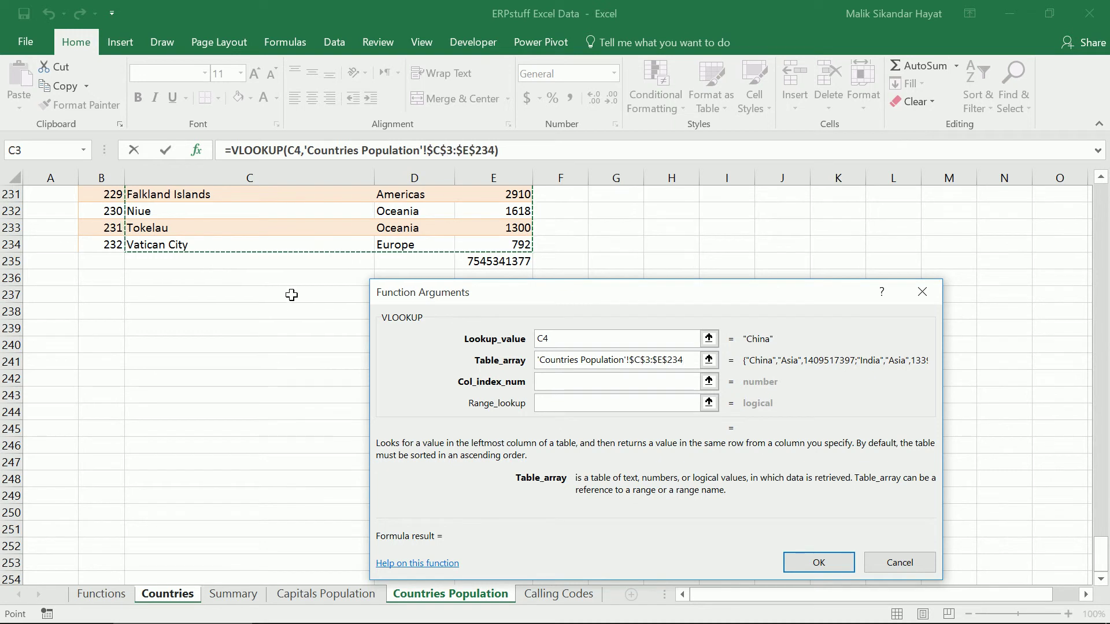
Complete the country population VLOOKUP with column index 3 and range lookup 0, and fill it down the column
click(551, 382)
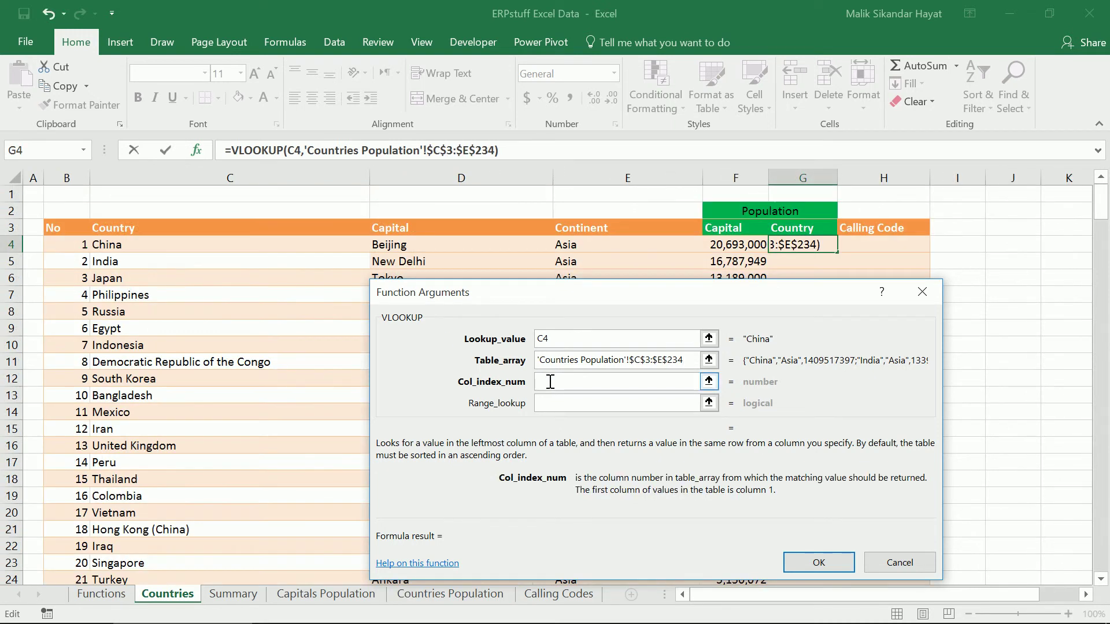
text(3)
click(618, 407)
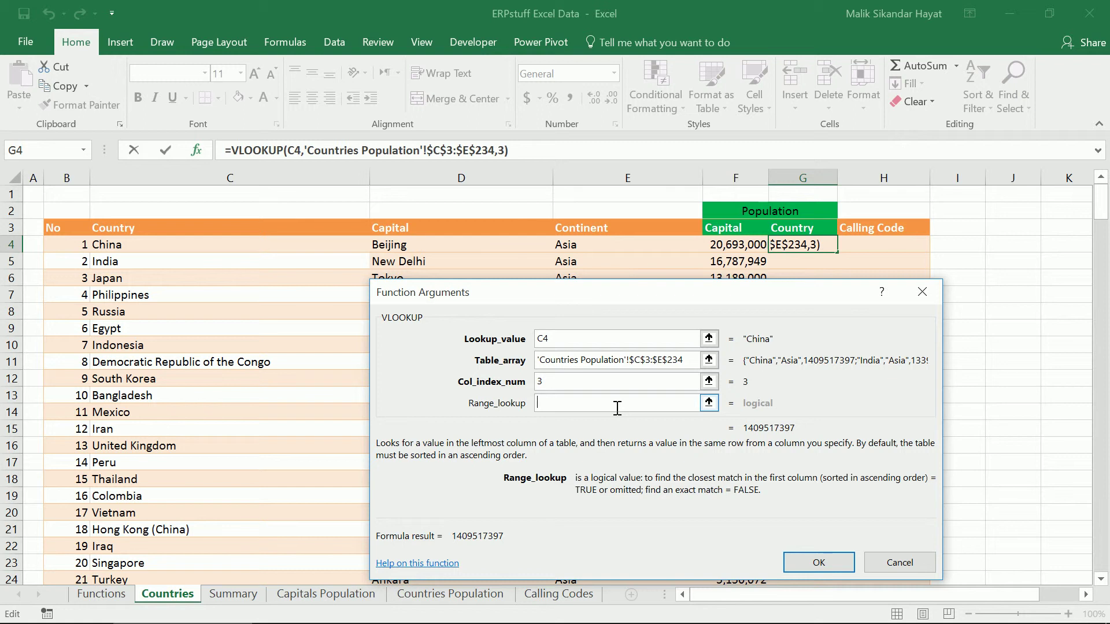
text(0)
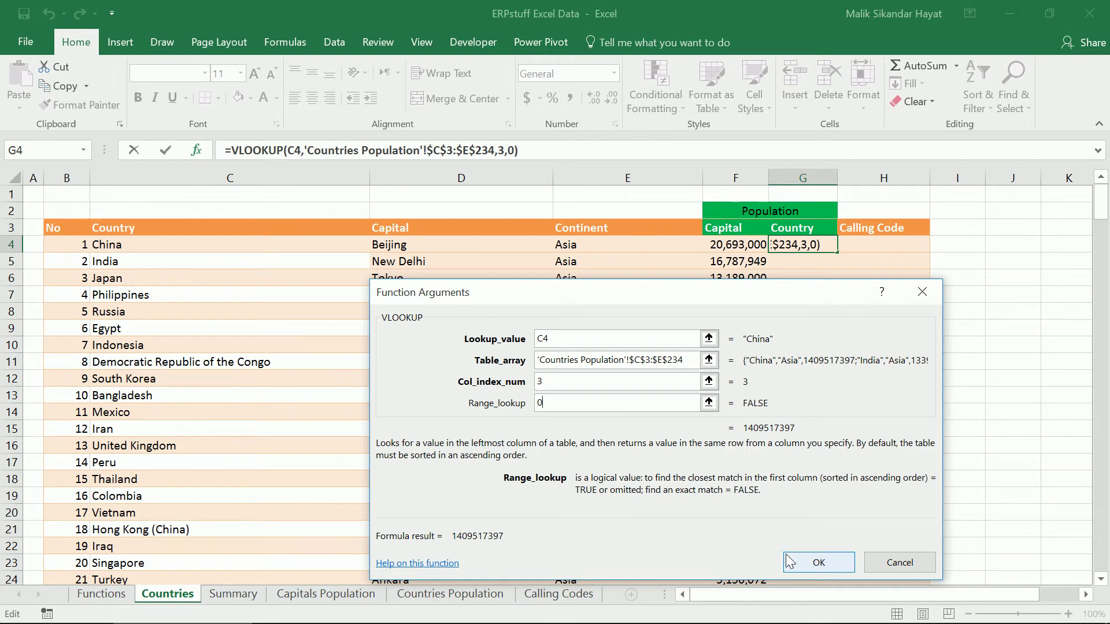
click(816, 563)
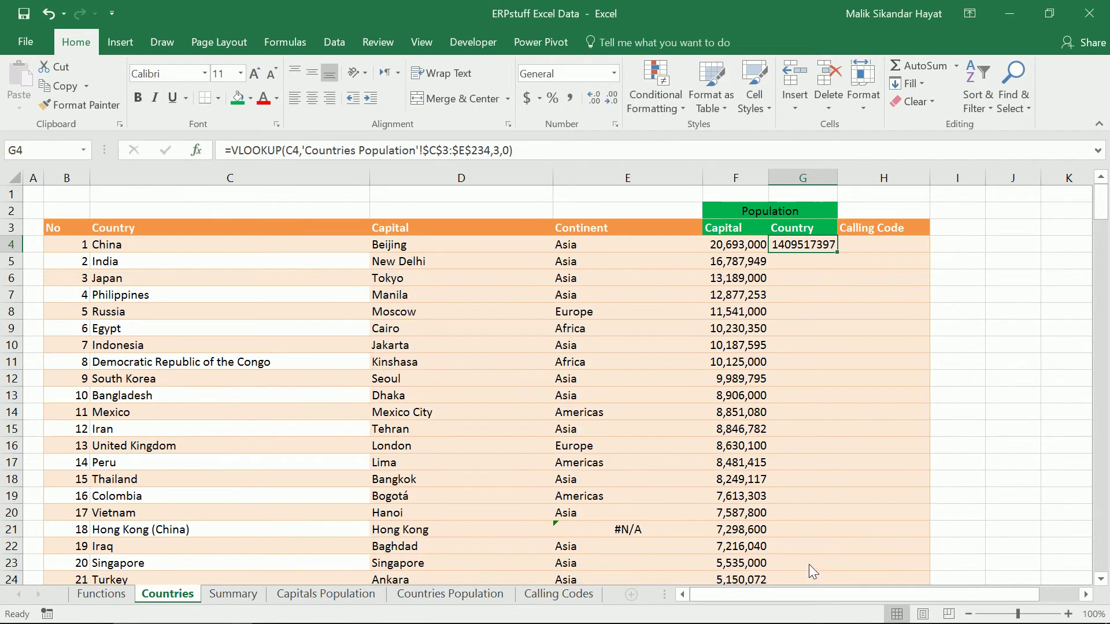
double_click(838, 254)
Insert a VLOOKUP function in the first Calling Code cell, H4, with C4 as the lookup value
click(864, 241)
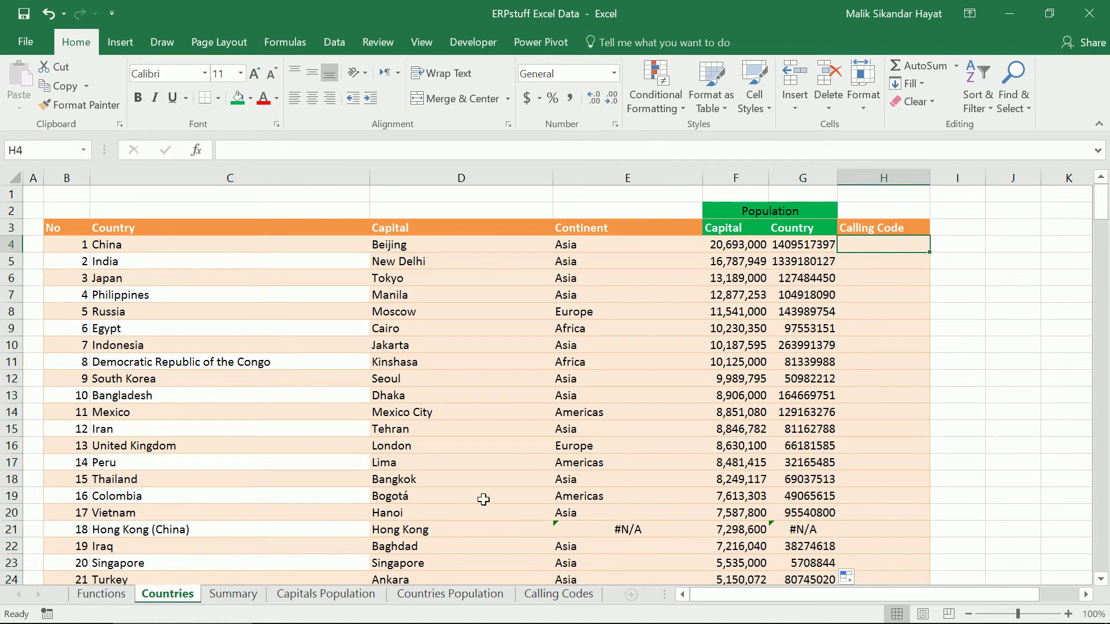
click(196, 151)
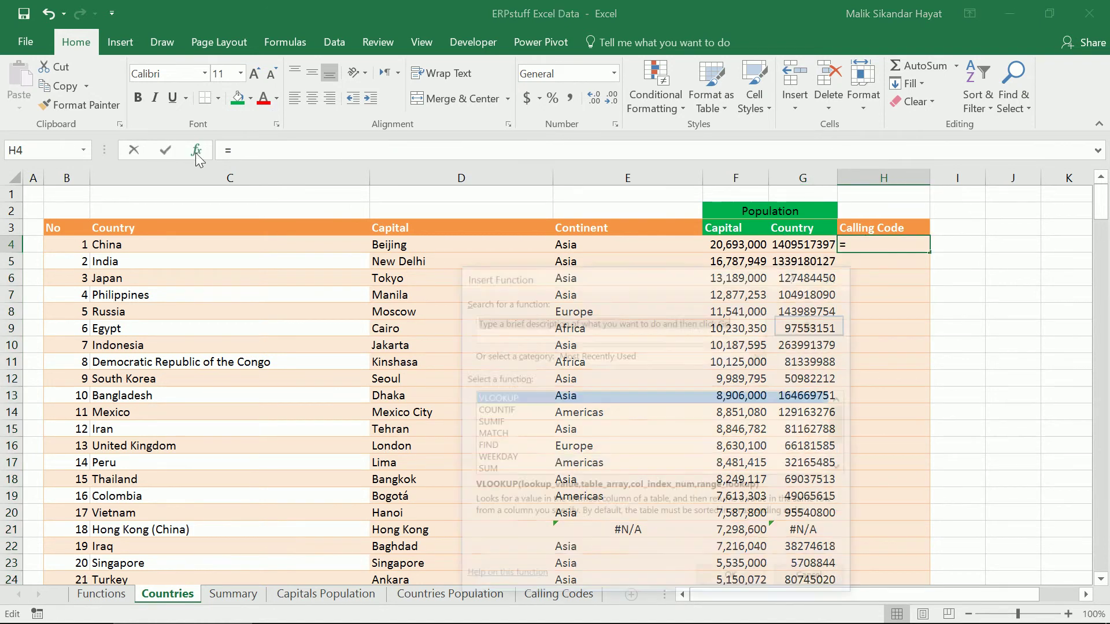
click(731, 581)
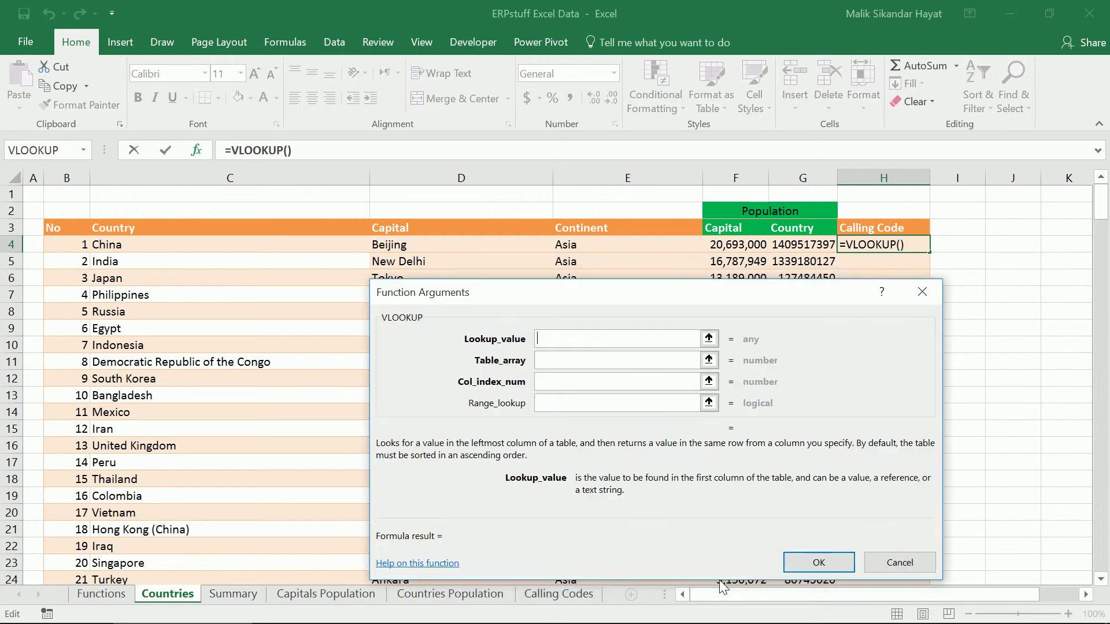
click(224, 249)
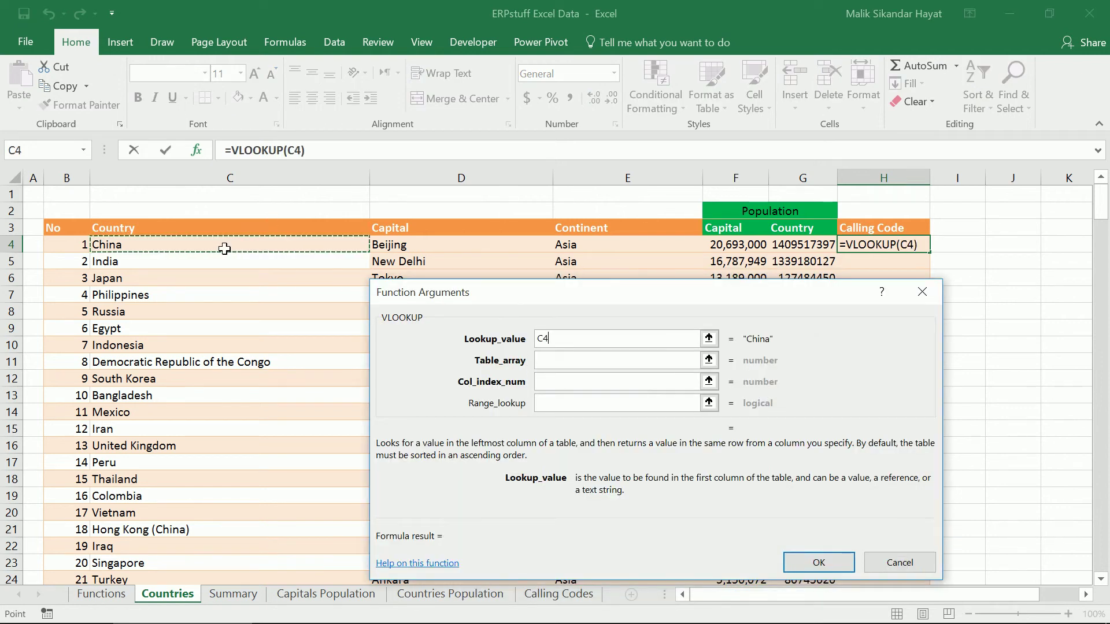
Set the calling code VLOOKUP's table array to the absolute range $B$3:$C$69 on the Calling Codes sheet
click(617, 361)
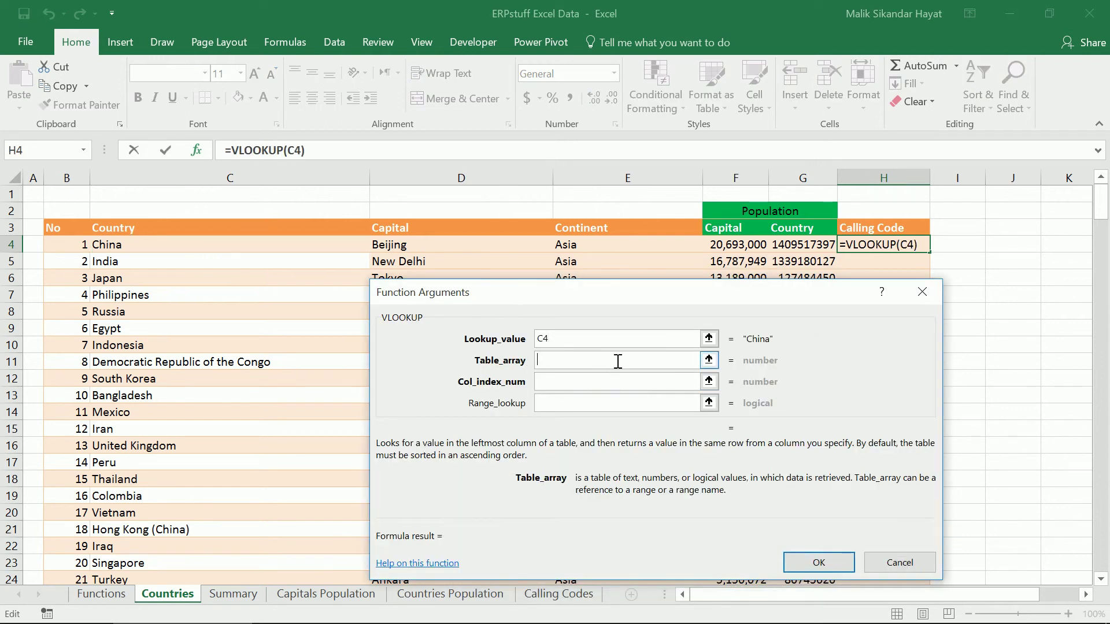
click(559, 594)
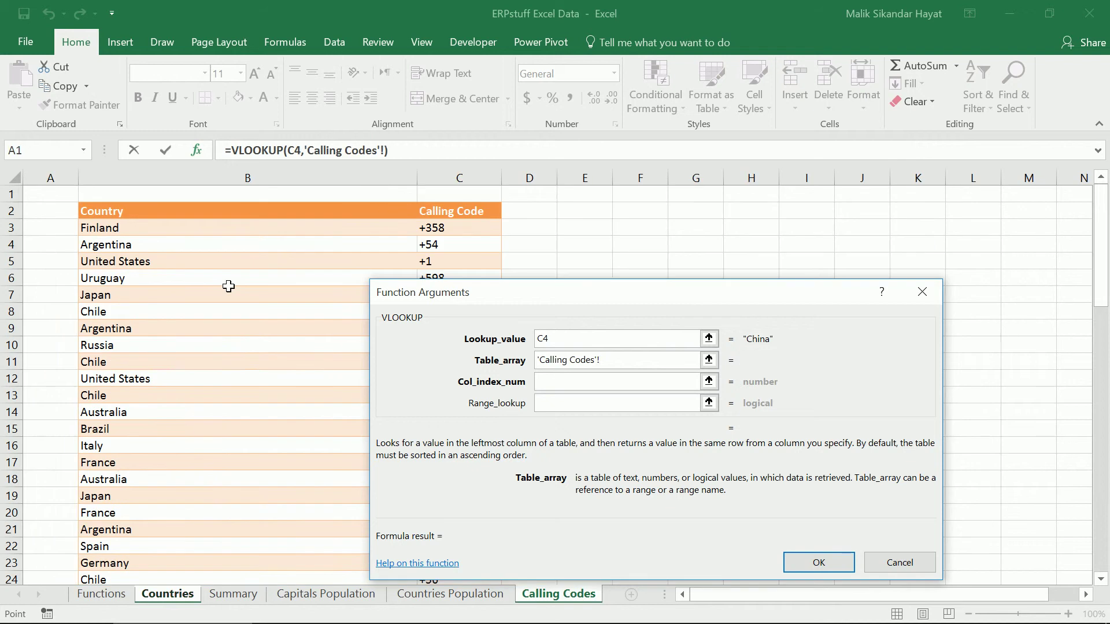
click(189, 227)
key(shift+Right)
key(shift+Down)
key(shift+Down)
key(shift+Down)
key(shift+Down)
key(shift+Down)
key(shift+Down)
key(shift+Down)
key(shift+Down)
key(shift+Down)
key(shift+Down)
key(shift+Down)
key(shift+Down)
key(shift+Down)
key(shift+Down)
key(shift+Down)
key(shift+Down)
key(shift+Down)
key(shift+Down)
key(shift+Down)
key(shift+Down)
key(shift+Down)
key(shift+Down)
key(shift+Down)
key(shift+Down)
key(shift+Down)
key(shift+Down)
key(shift+Down)
key(shift+Down)
key(shift+Down)
key(shift+Down)
key(shift+Down)
key(shift+Down)
key(shift+Down)
key(shift+Down)
key(shift+Down)
key(shift+Down)
key(shift+Down)
key(shift+Down)
key(shift+Down)
key(shift+Down)
key(shift+Up)
key(shift+Up)
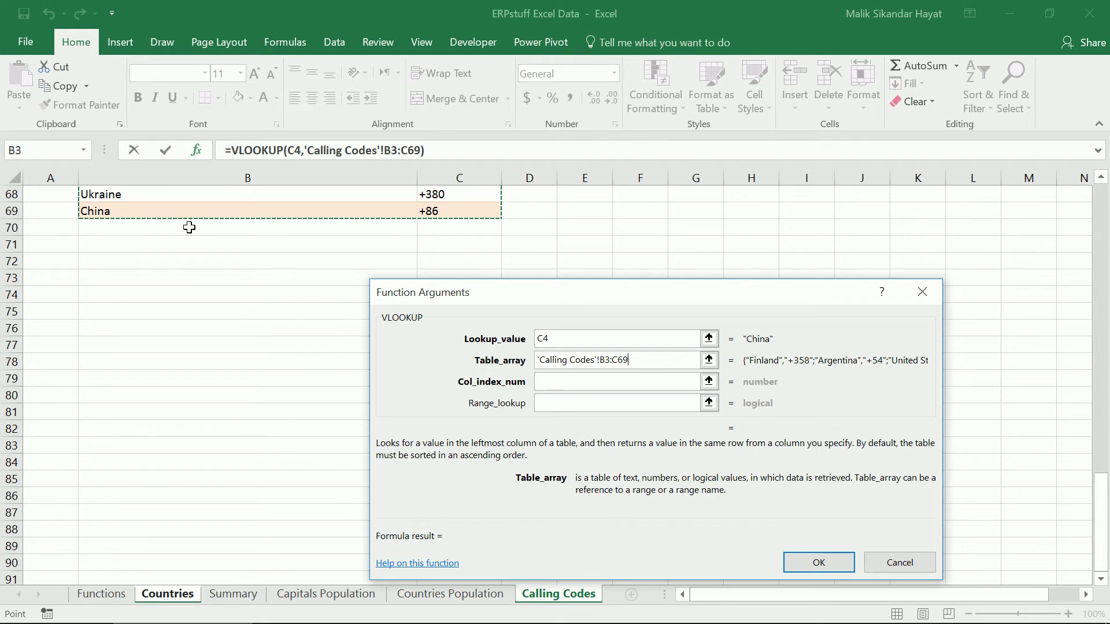
key(F4)
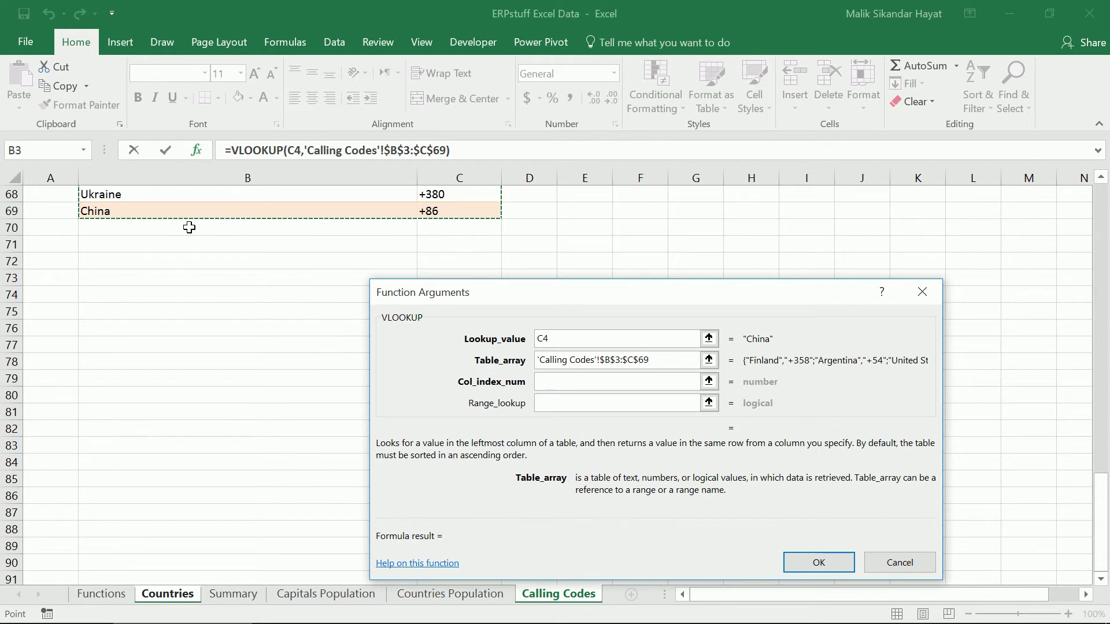
Complete the calling code VLOOKUP with column index 2 and range lookup 0, and fill it down the column
click(565, 383)
text(2)
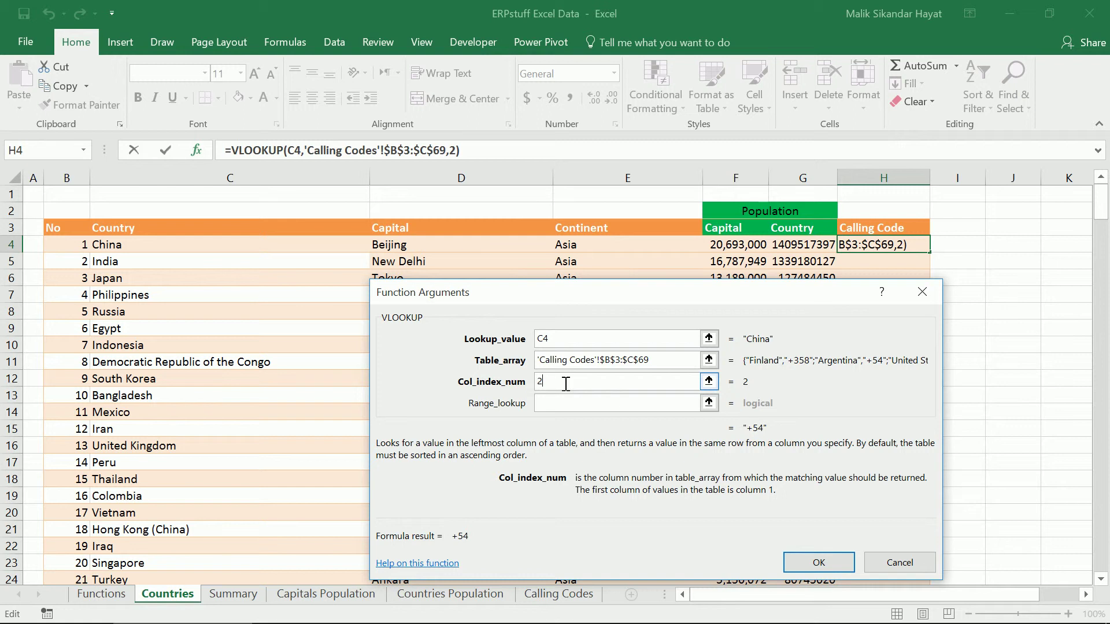
click(569, 404)
text(0)
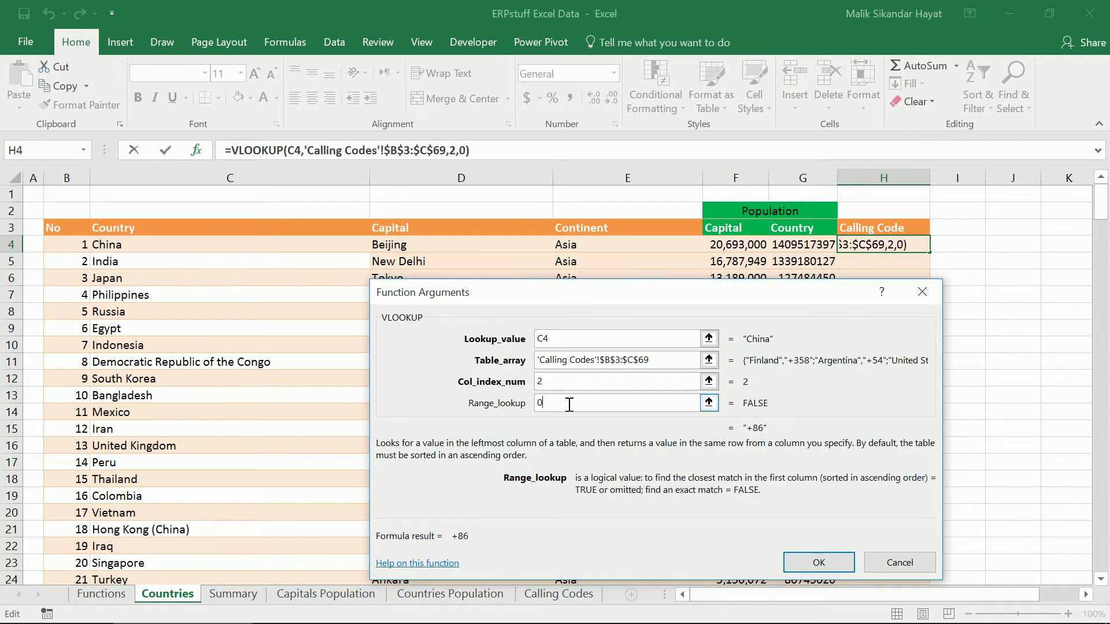
click(831, 556)
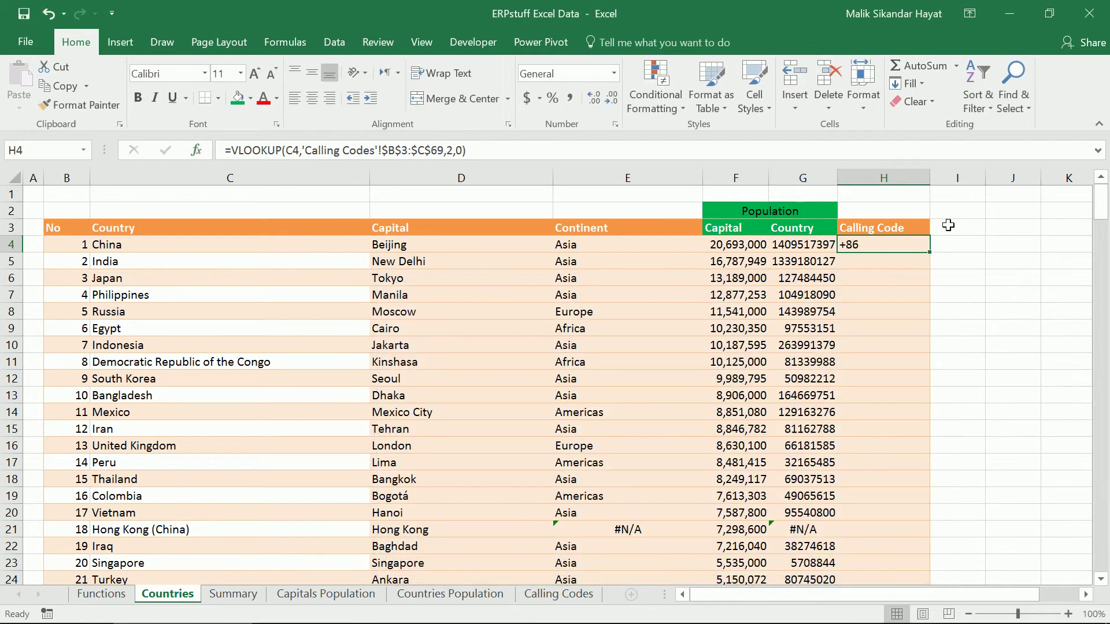
double_click(929, 254)
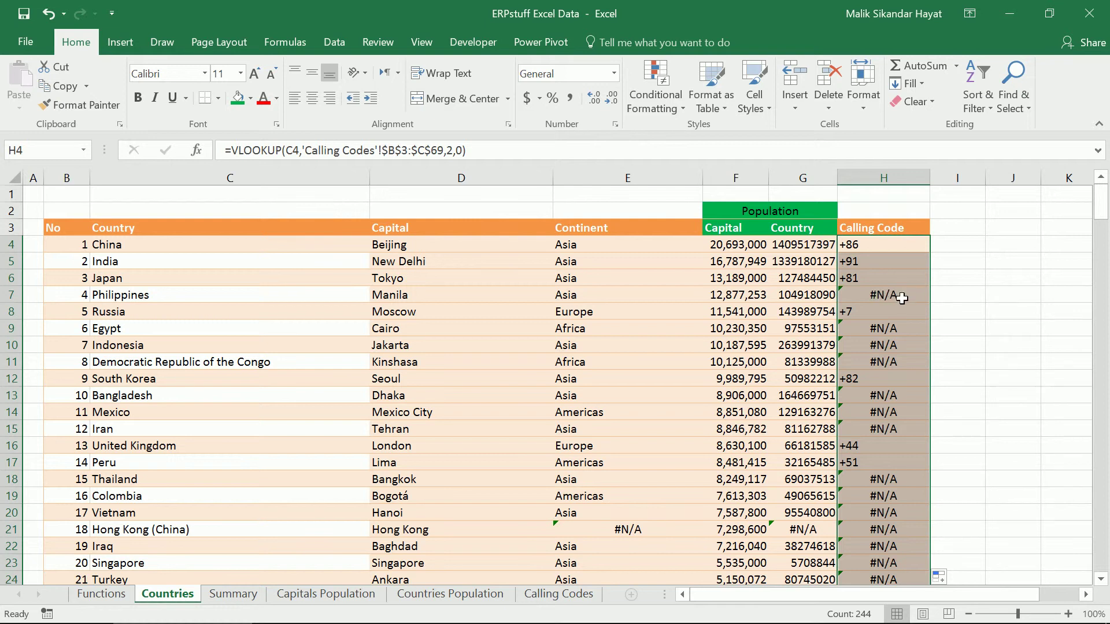
Wrap the calling code VLOOKUP in H4 in IFERROR with an empty string ("") as the error value, and fill it down the column
click(873, 297)
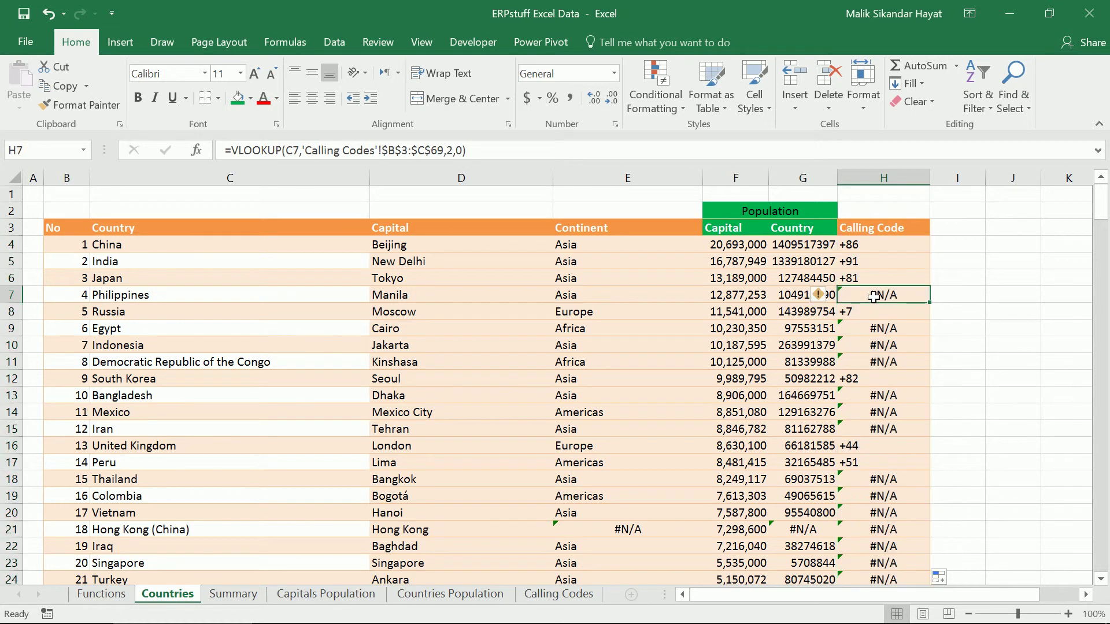
click(884, 249)
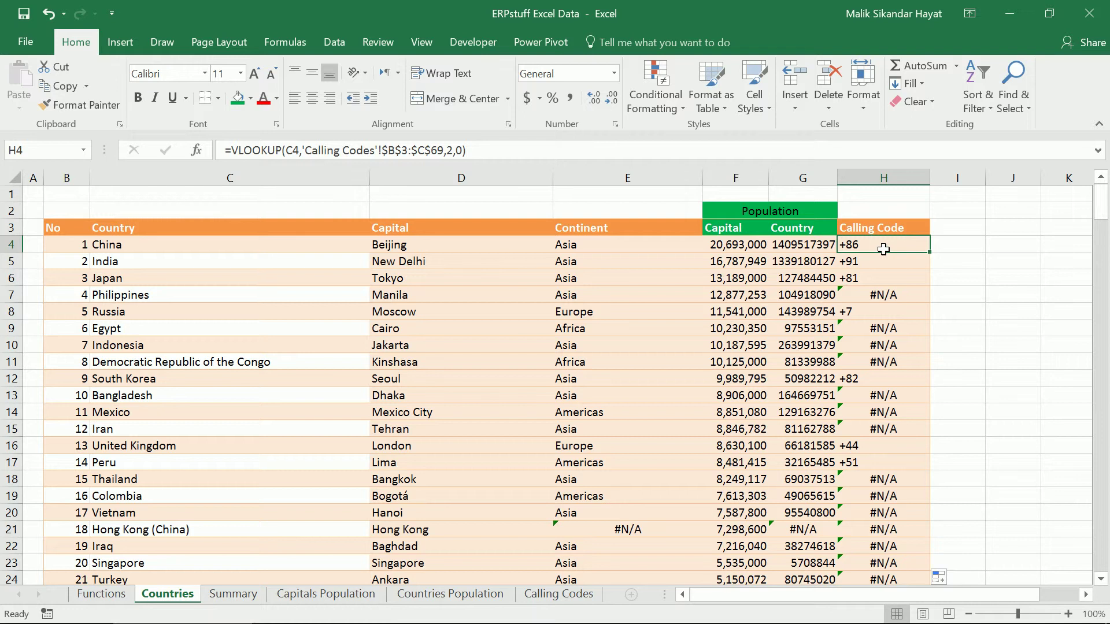
click(231, 152)
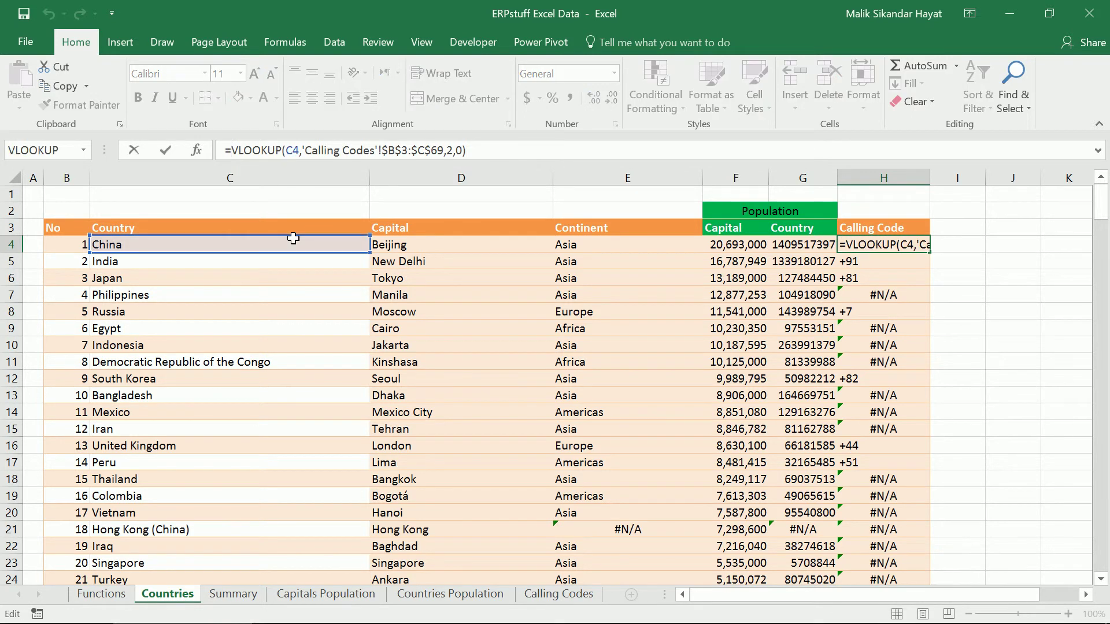
text(iferror)
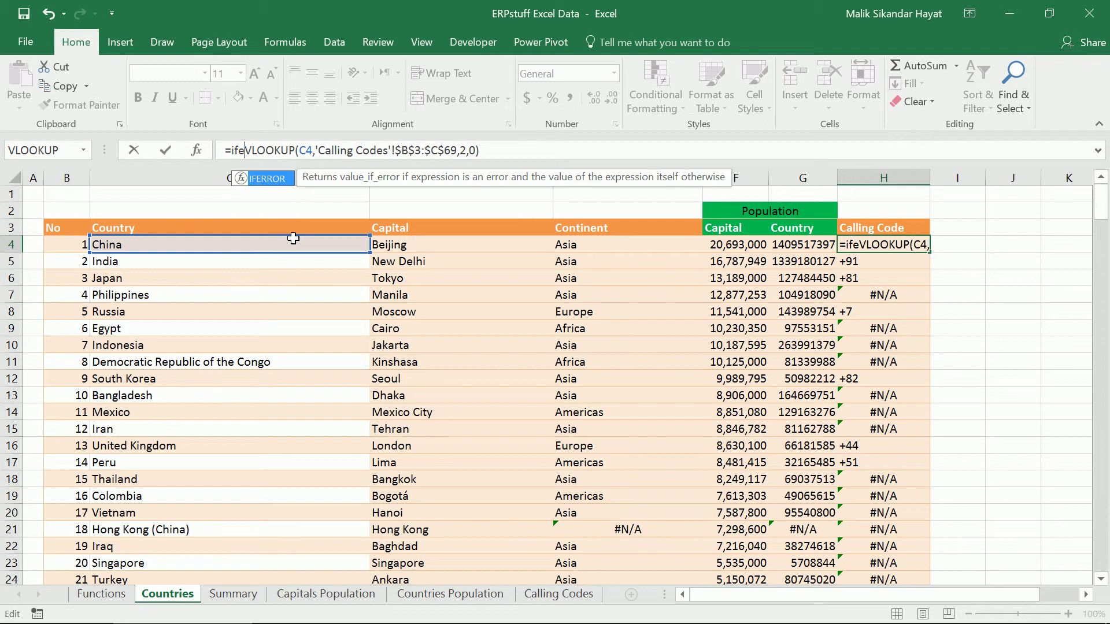
text(()
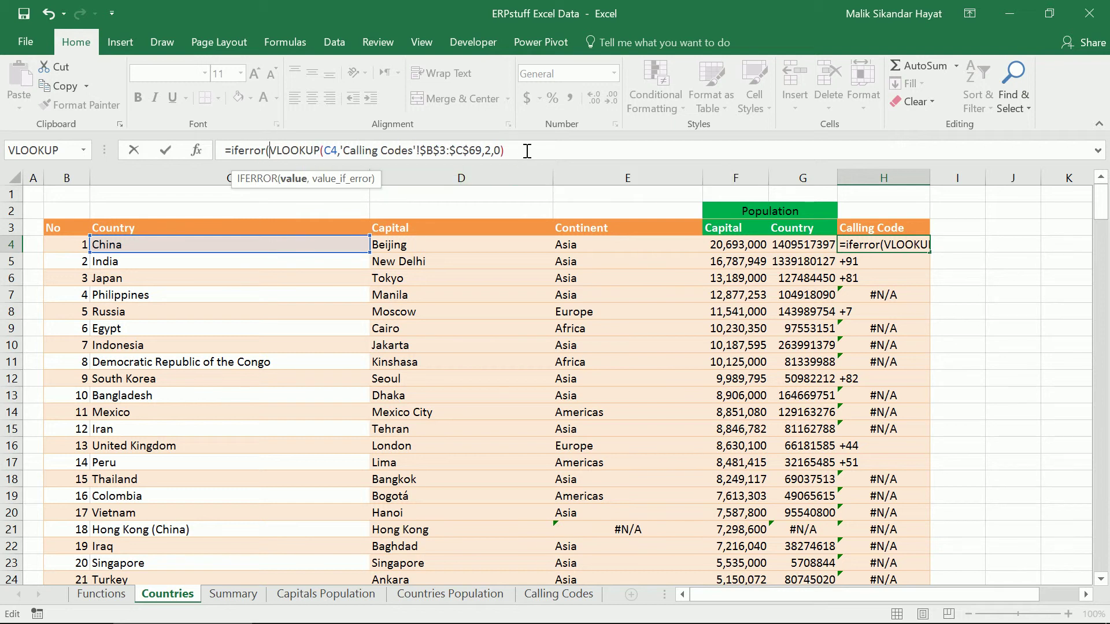
text(,)
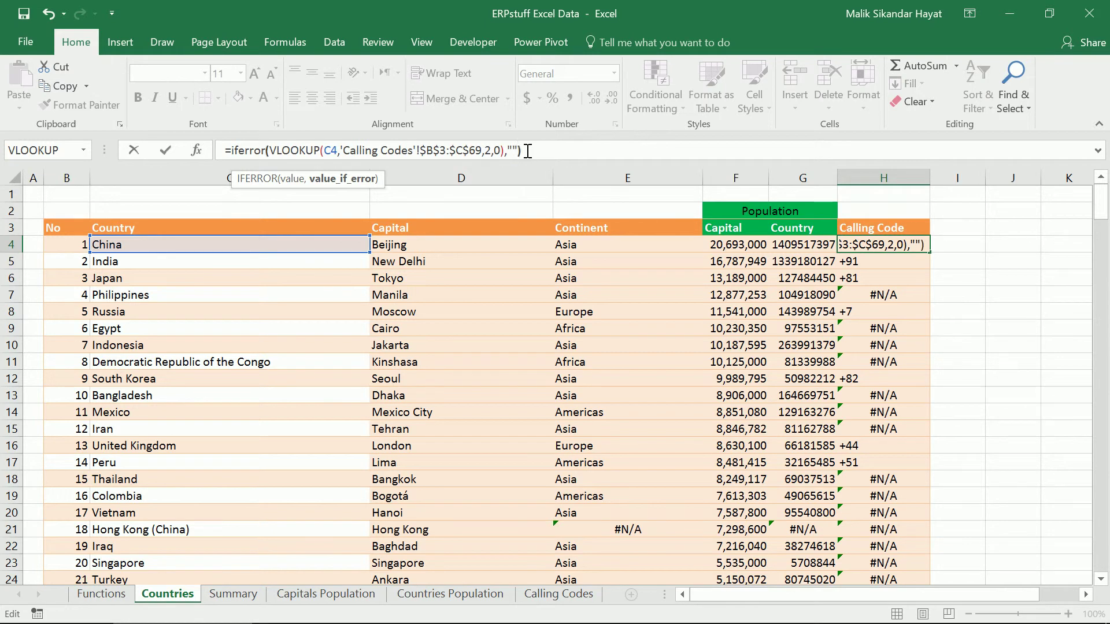
key(Return)
key(Up)
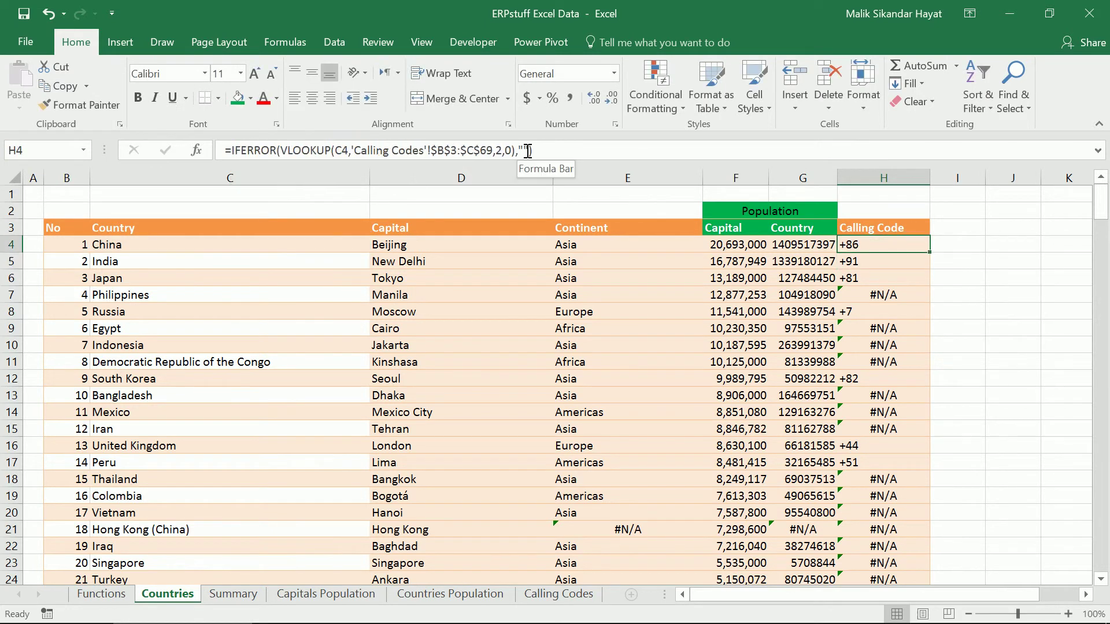
double_click(932, 252)
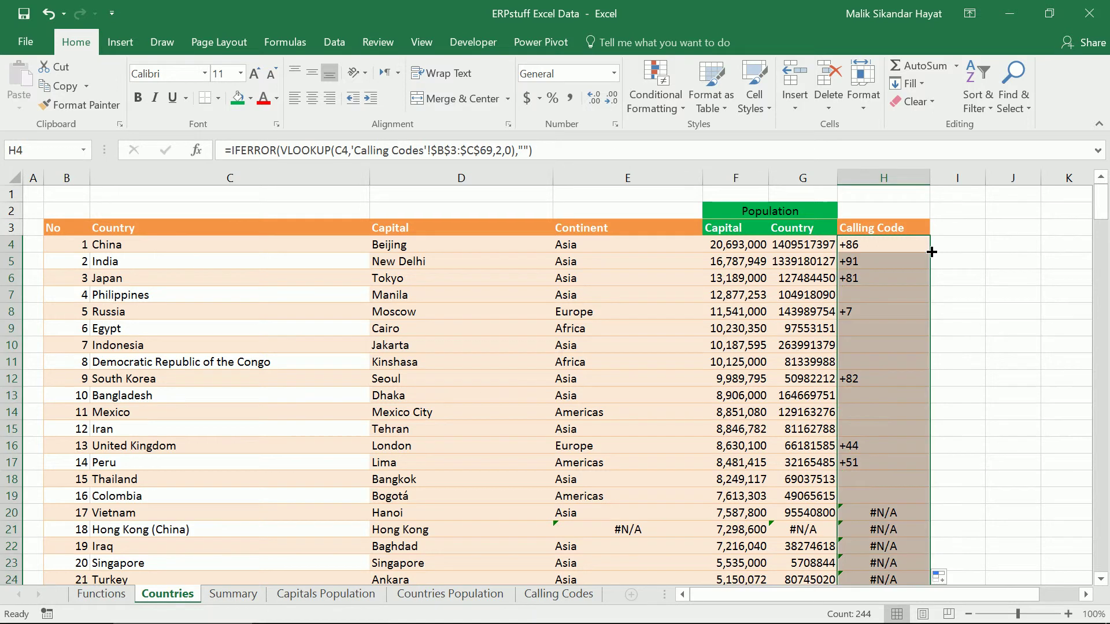
Wrap the country population VLOOKUP in G4 in IFERROR, returning "" on error, and fill it down the column
click(819, 246)
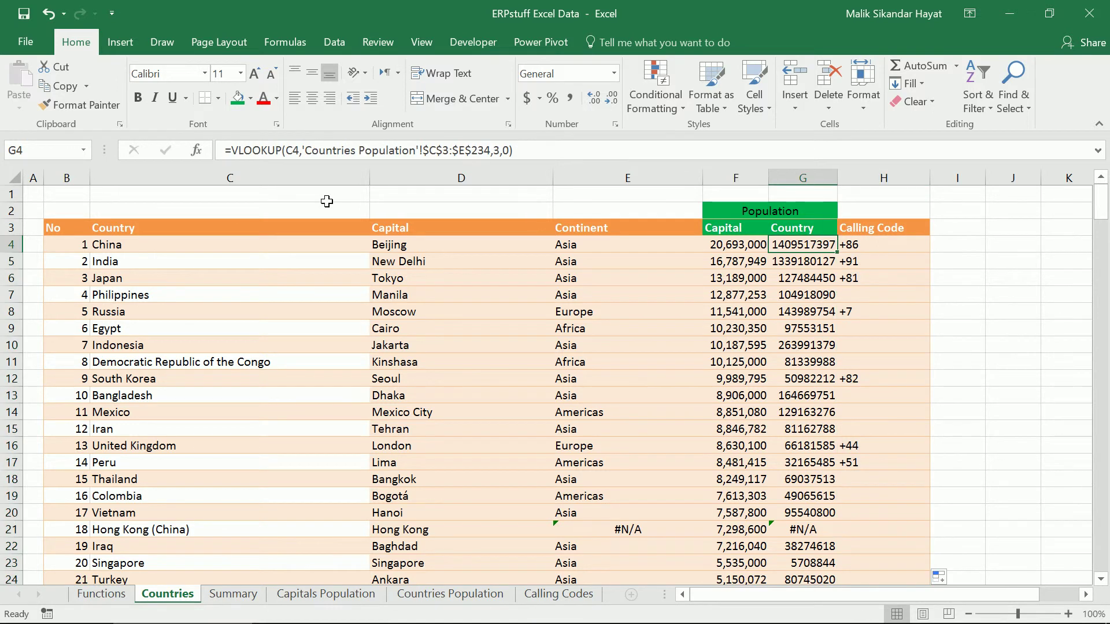
click(233, 150)
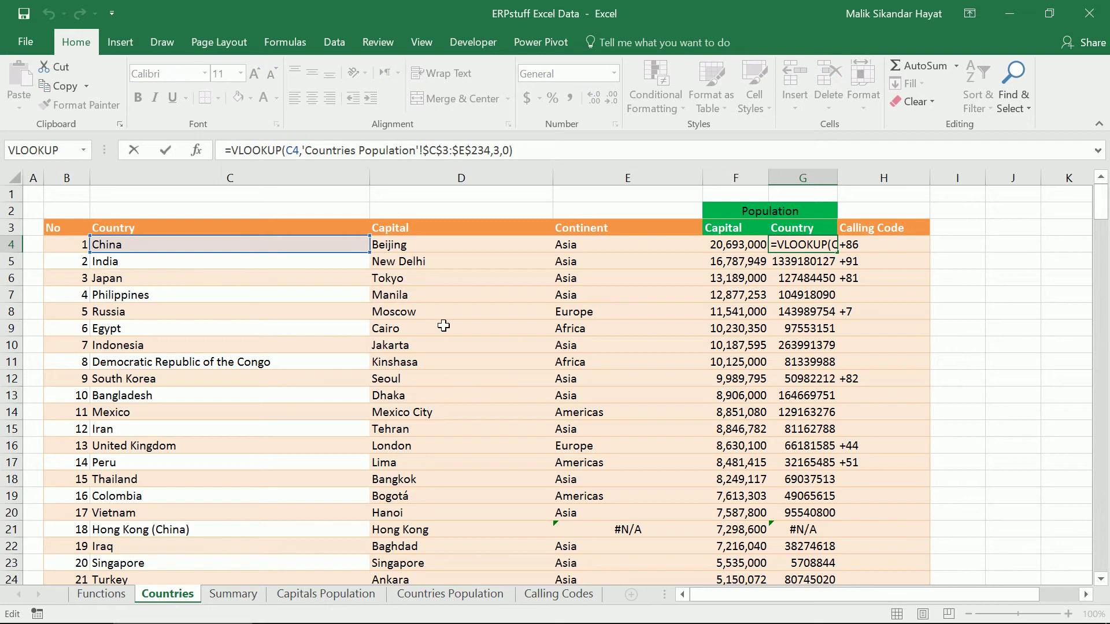
text(iferror()
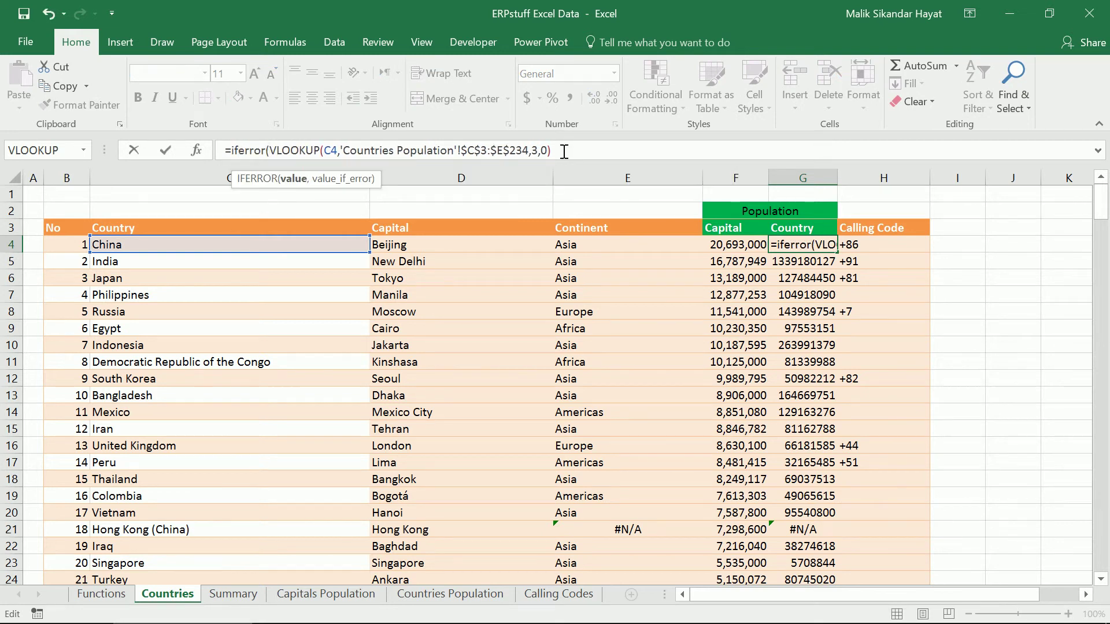
text(,)
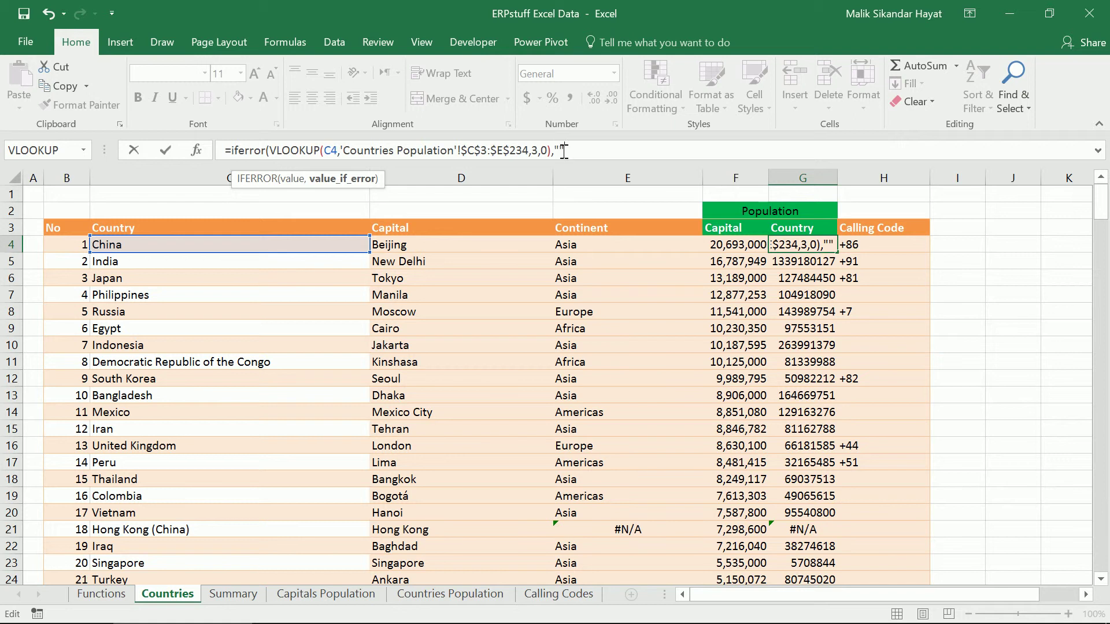
text(""))
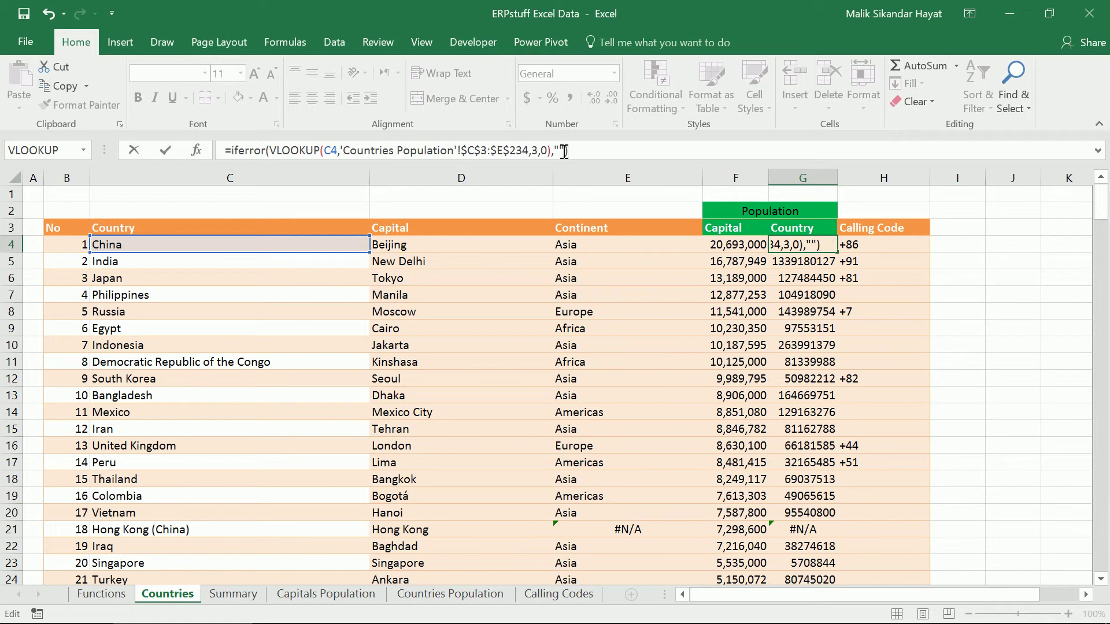
key(Return)
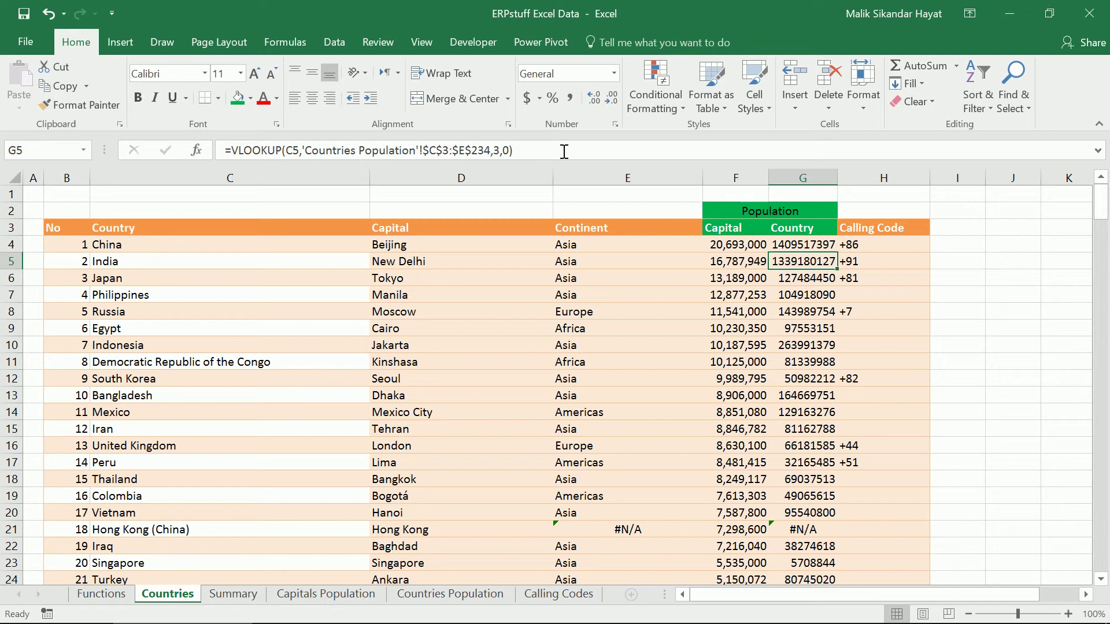
key(Up)
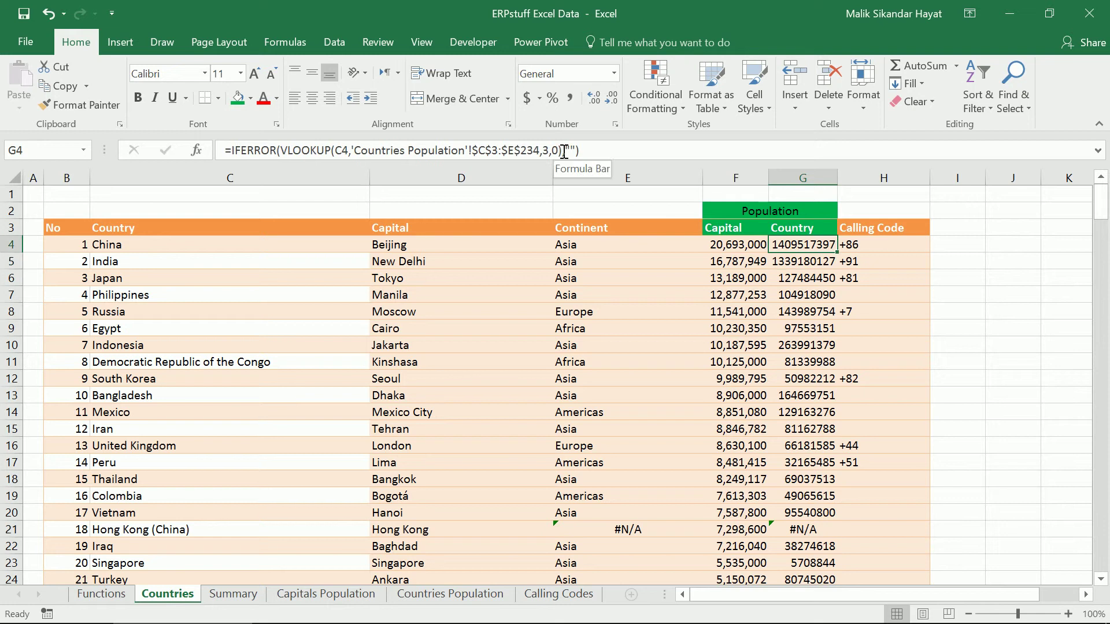
double_click(838, 252)
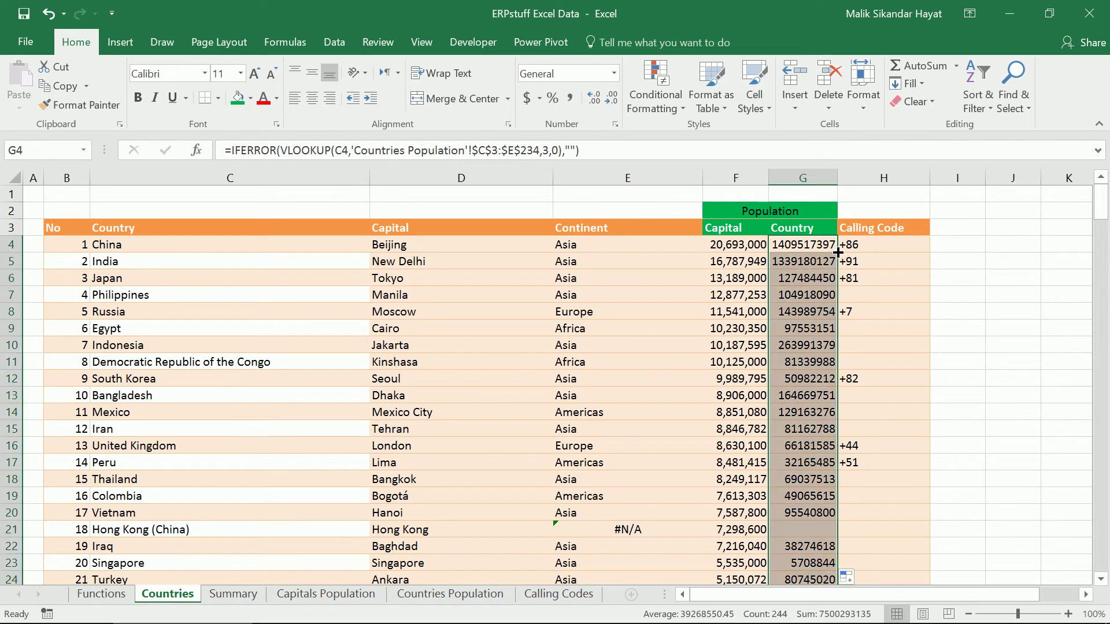
Wrap the capital population VLOOKUP in F4 in IFERROR, returning "" on error, and fill it down the column
mouse_move(777, 599)
click(726, 245)
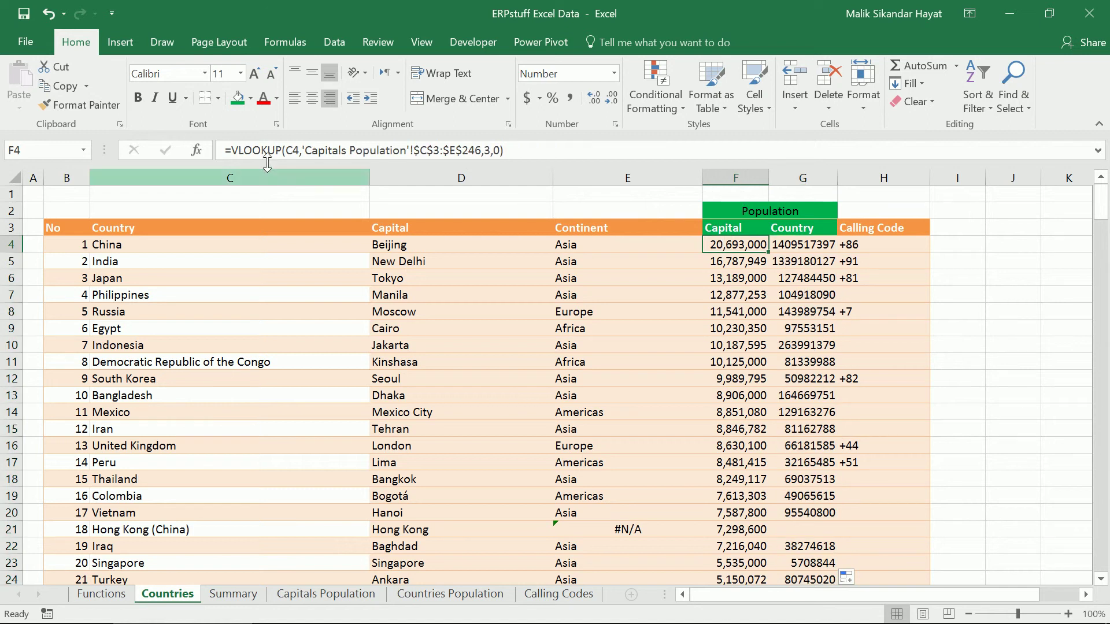
click(228, 150)
text(iferror()
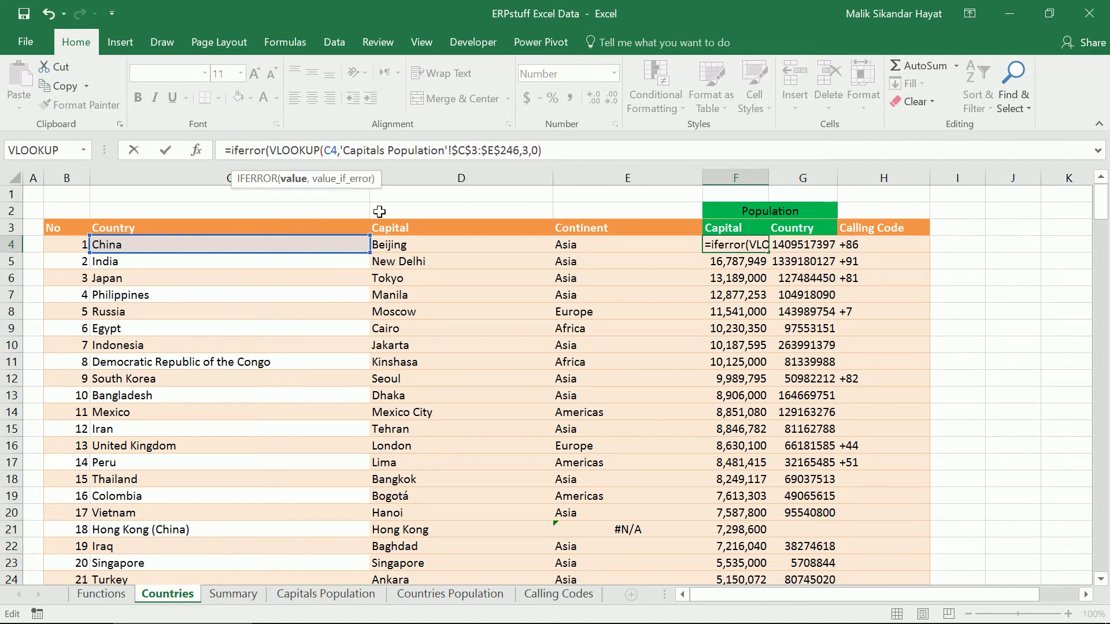
click(561, 152)
text(,""))
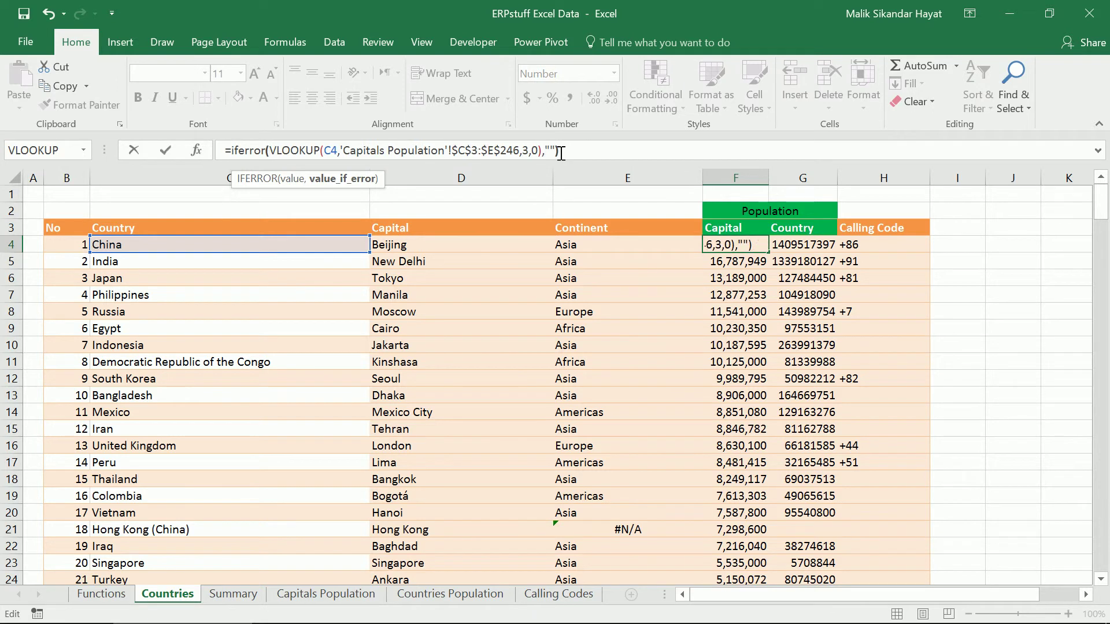
key(Return)
key(Up)
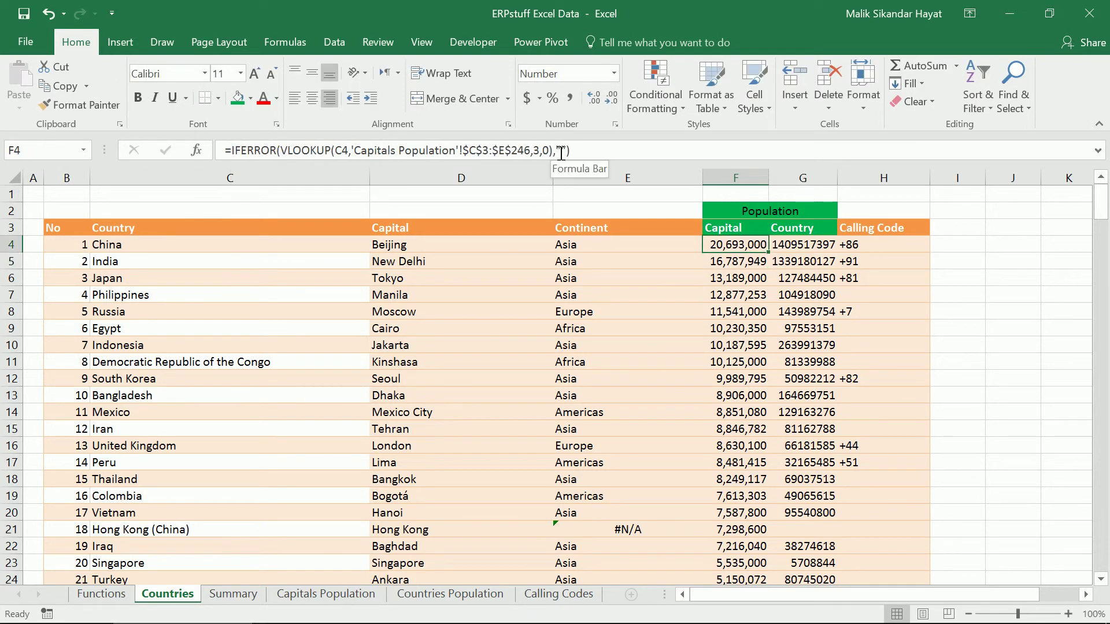
double_click(771, 253)
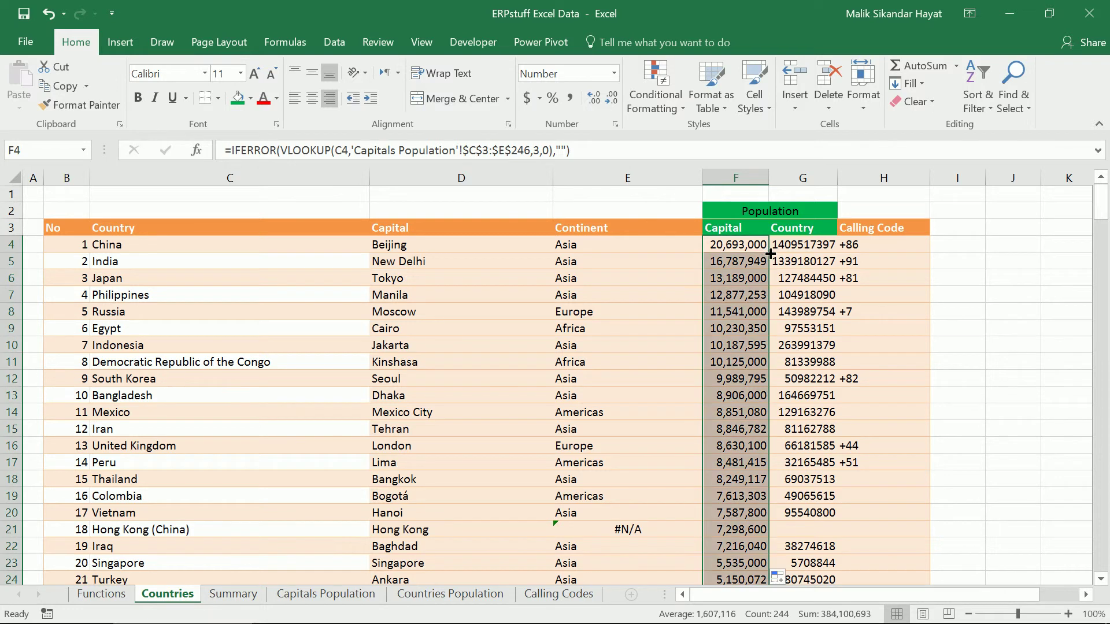
Wrap the continent VLOOKUP in E4 in IFERROR, returning "Not Found" on error, and fill it down the column
click(639, 247)
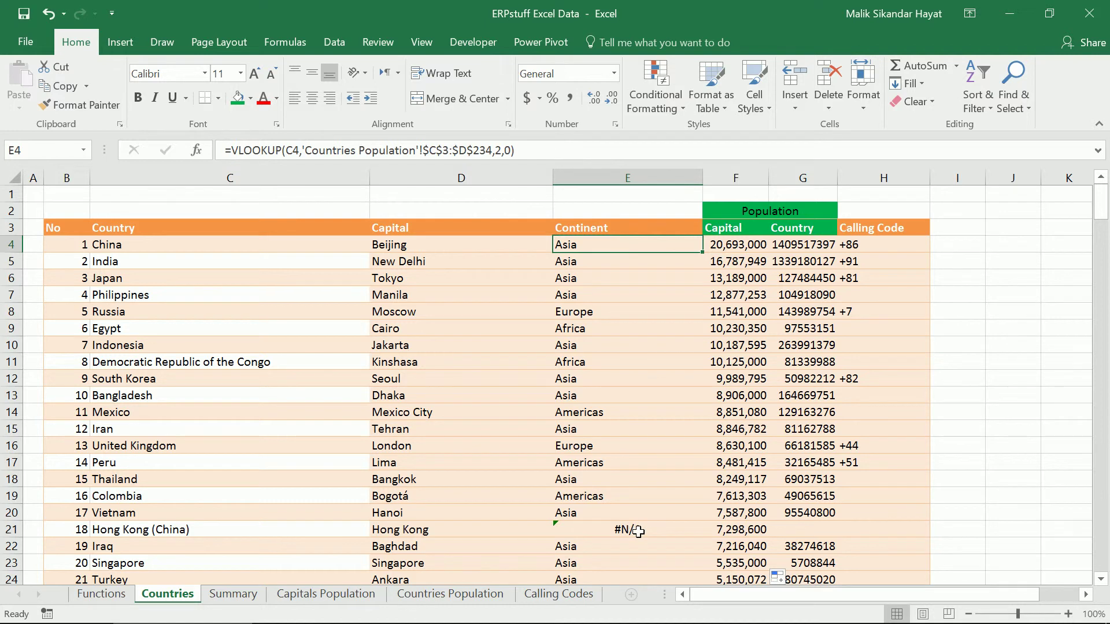
click(235, 153)
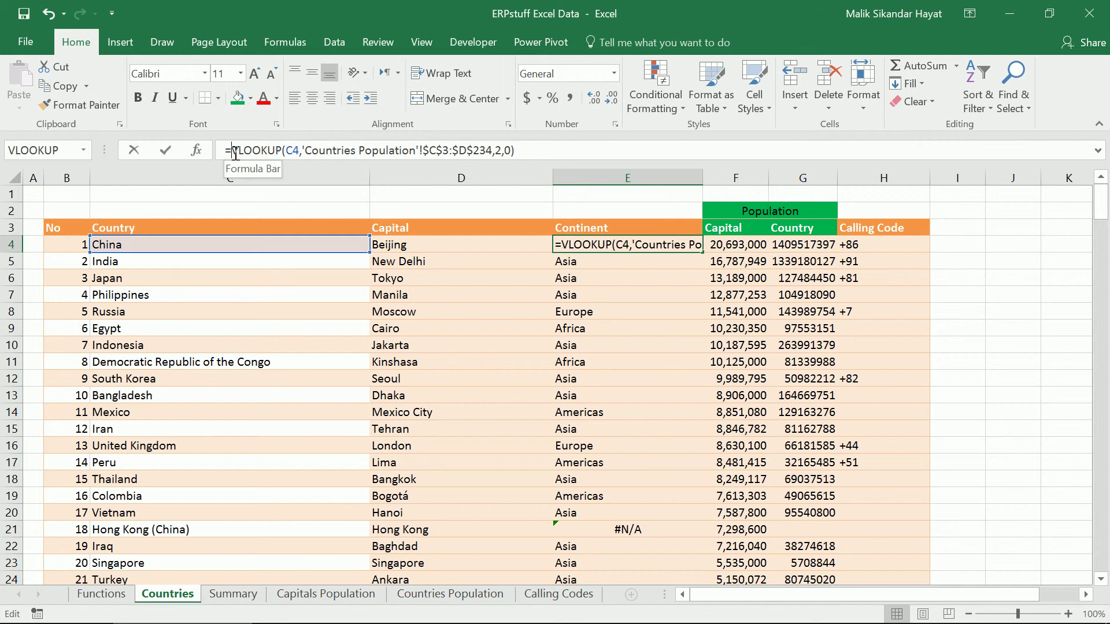
text(iferror()
click(557, 151)
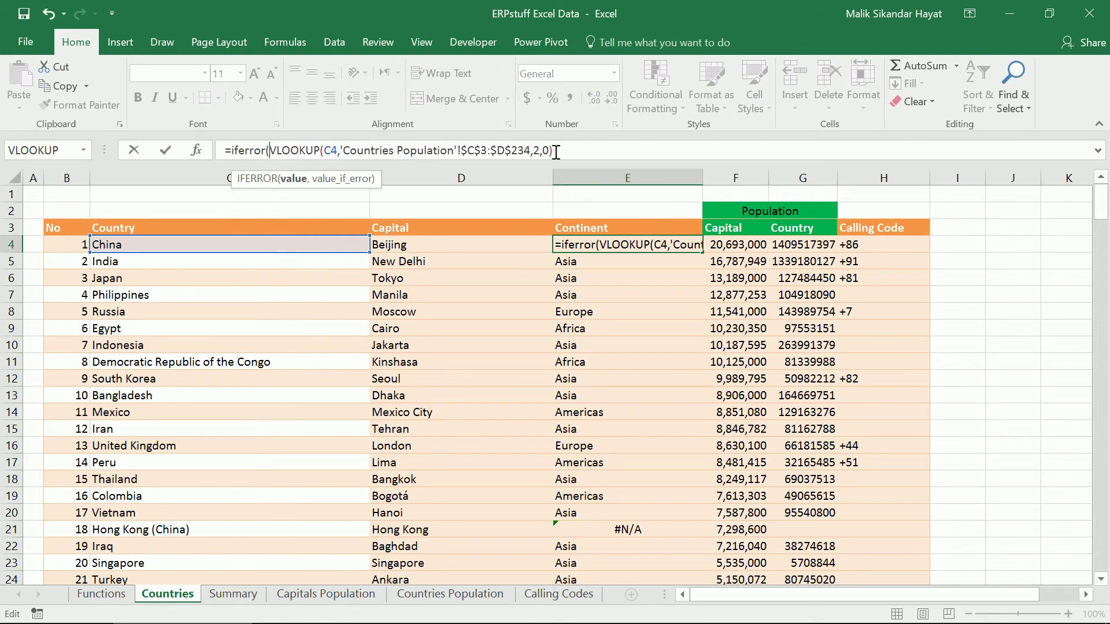
text(,)
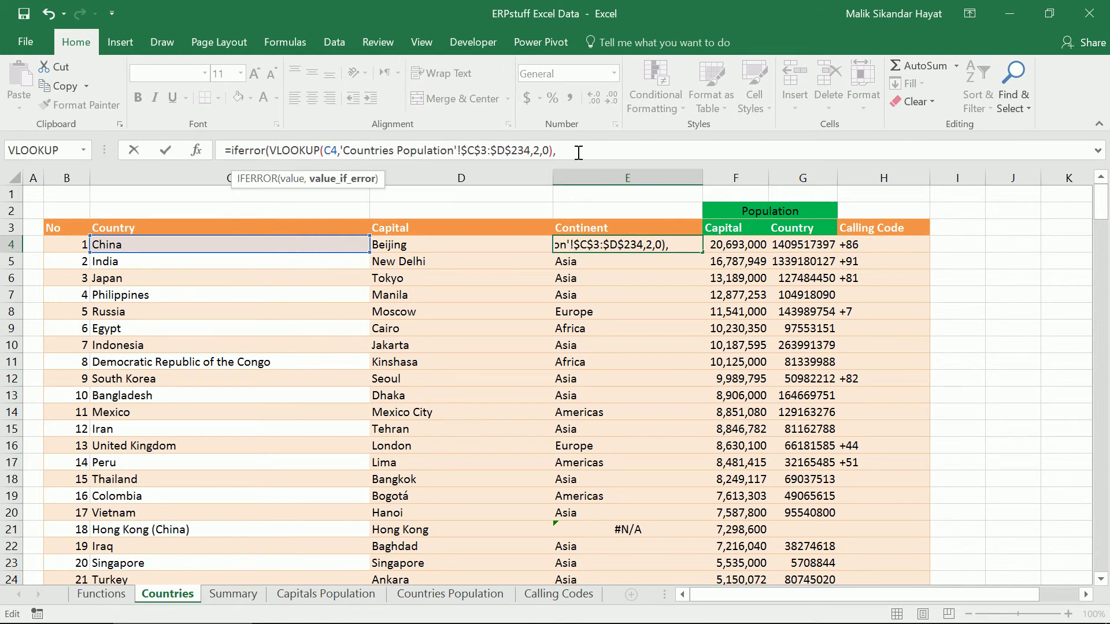
text("Not Found)
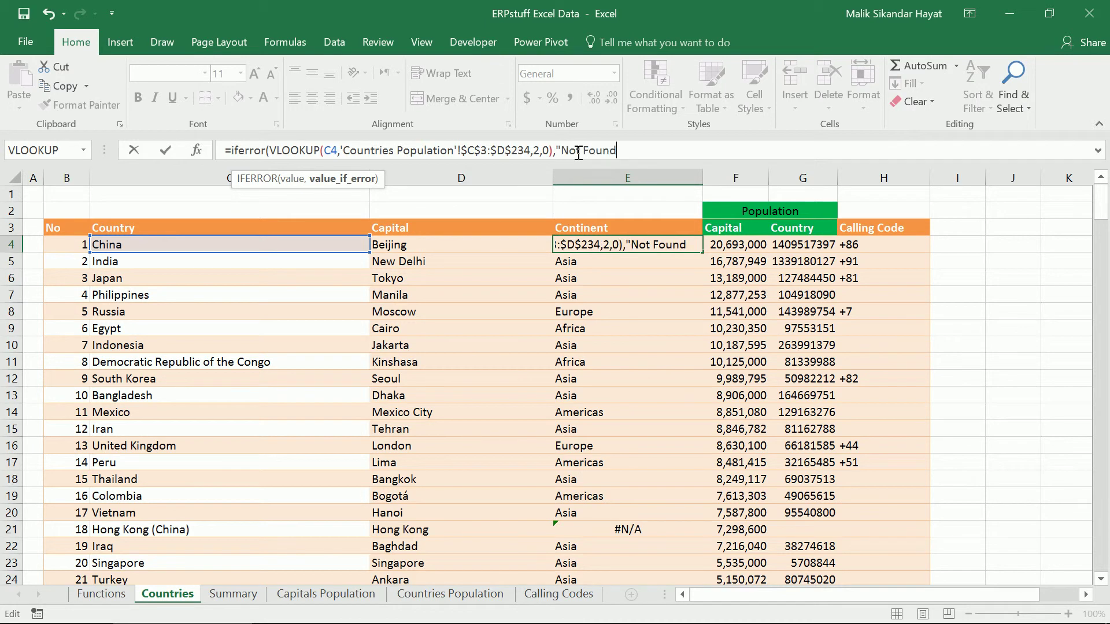
text("))
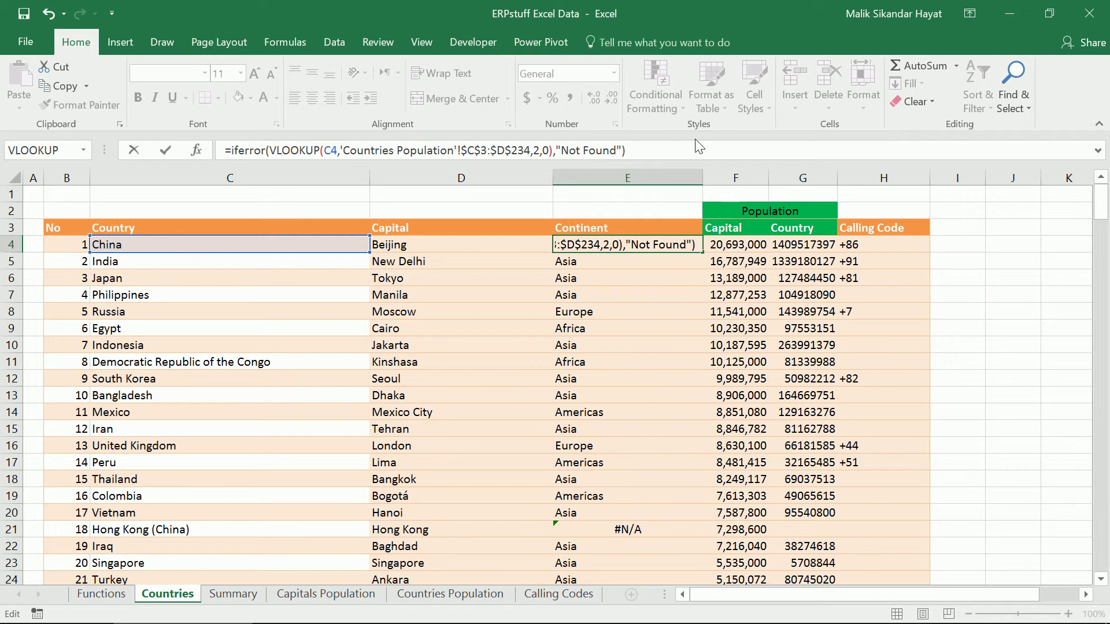
key(Return)
key(Up)
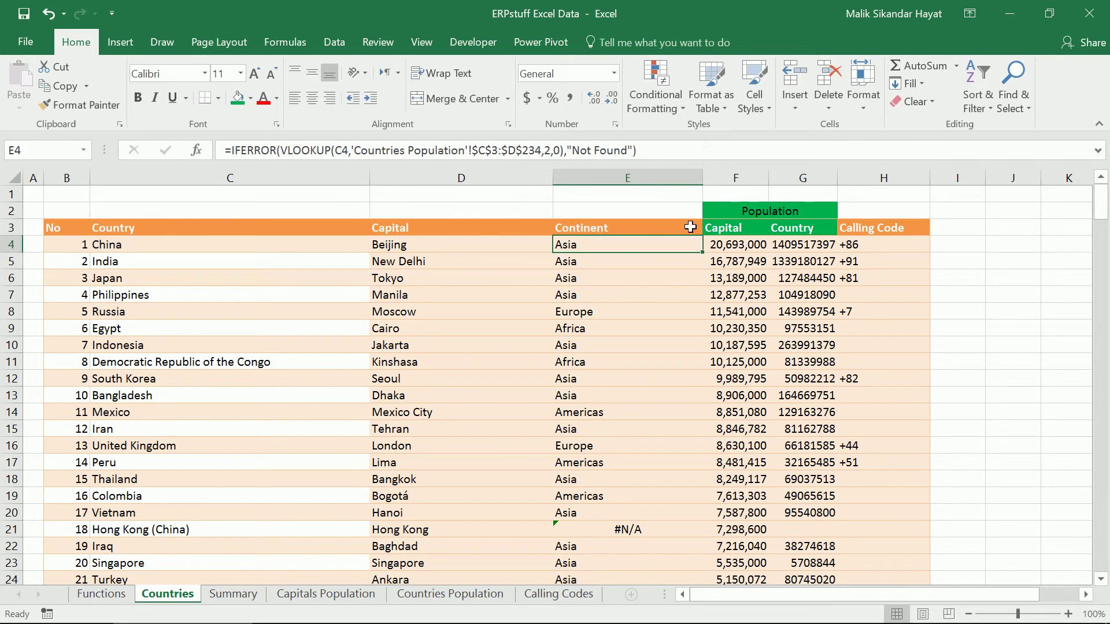
double_click(704, 252)
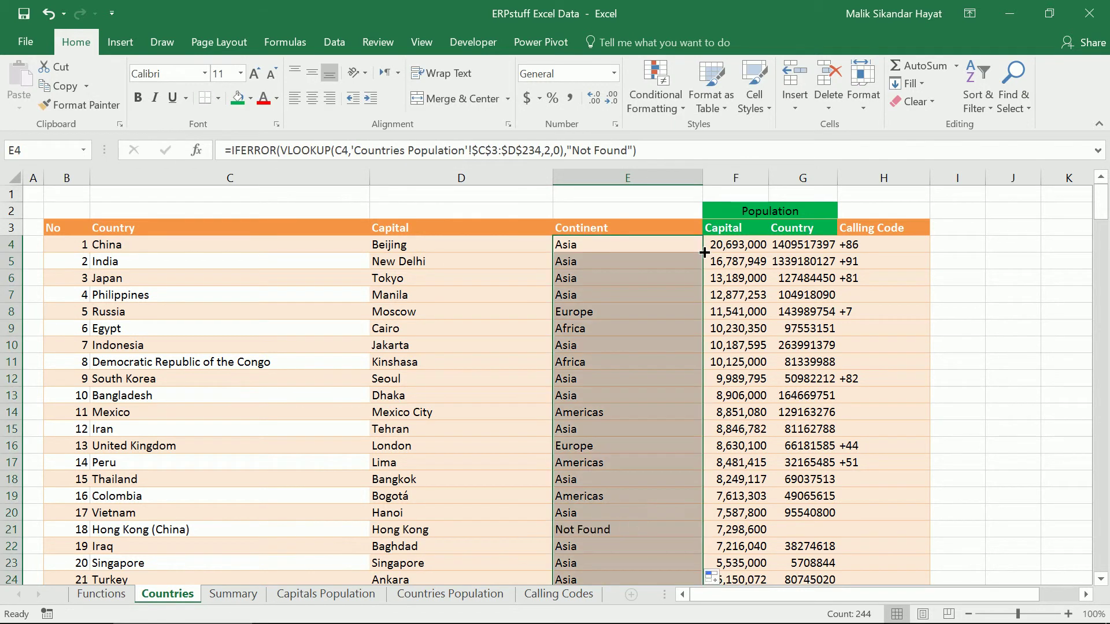
click(589, 532)
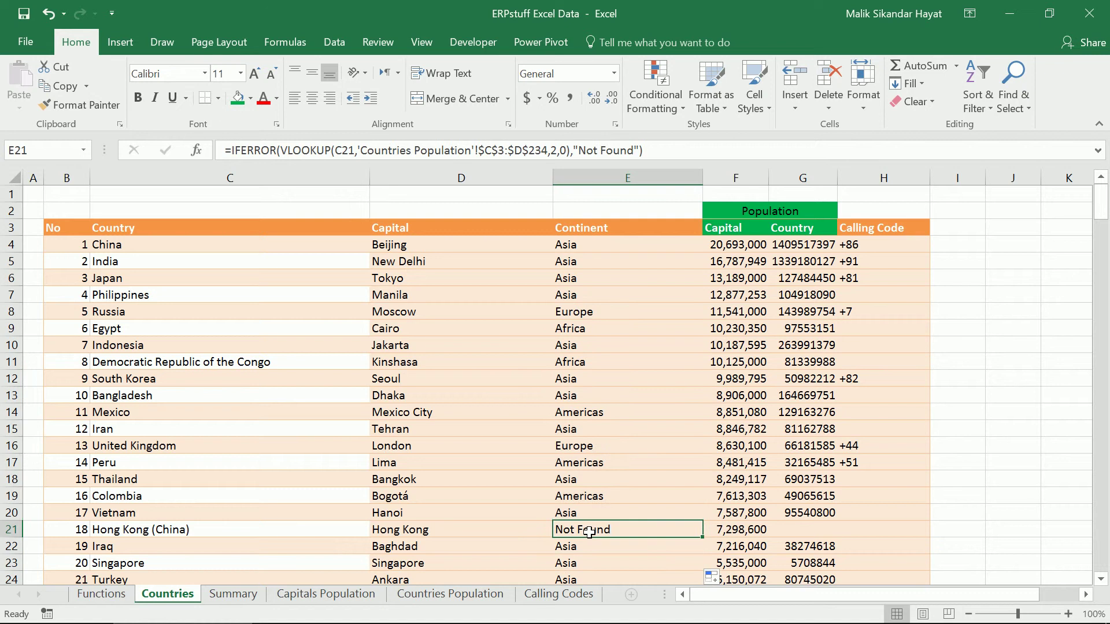
Wrap the capital name VLOOKUP in D4 in IFERROR, returning "" on error, and fill it down the column
click(486, 248)
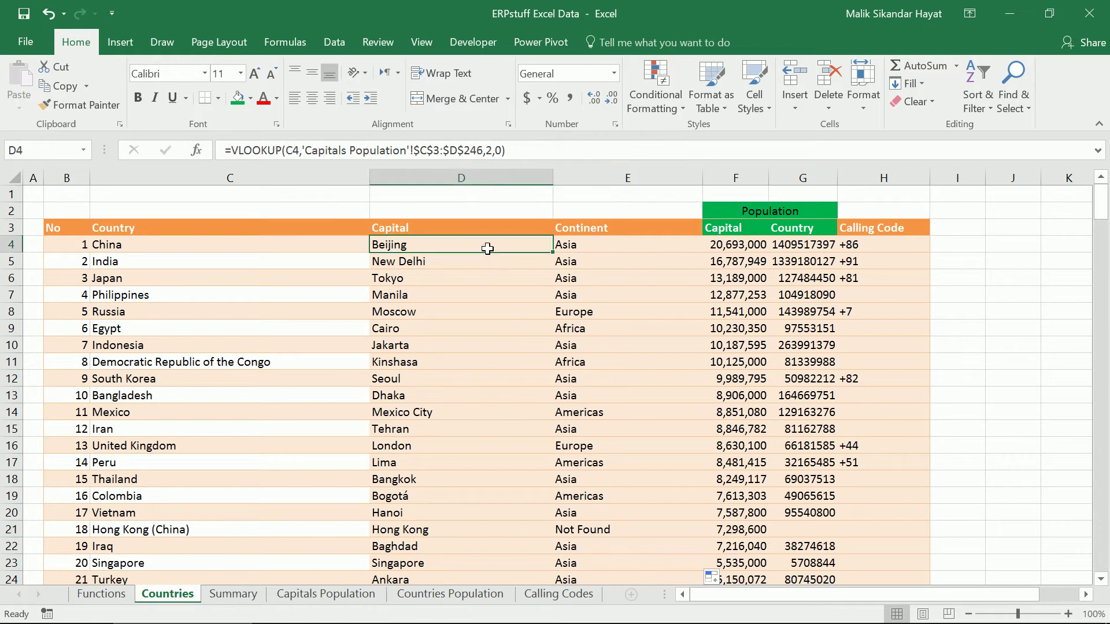
click(229, 150)
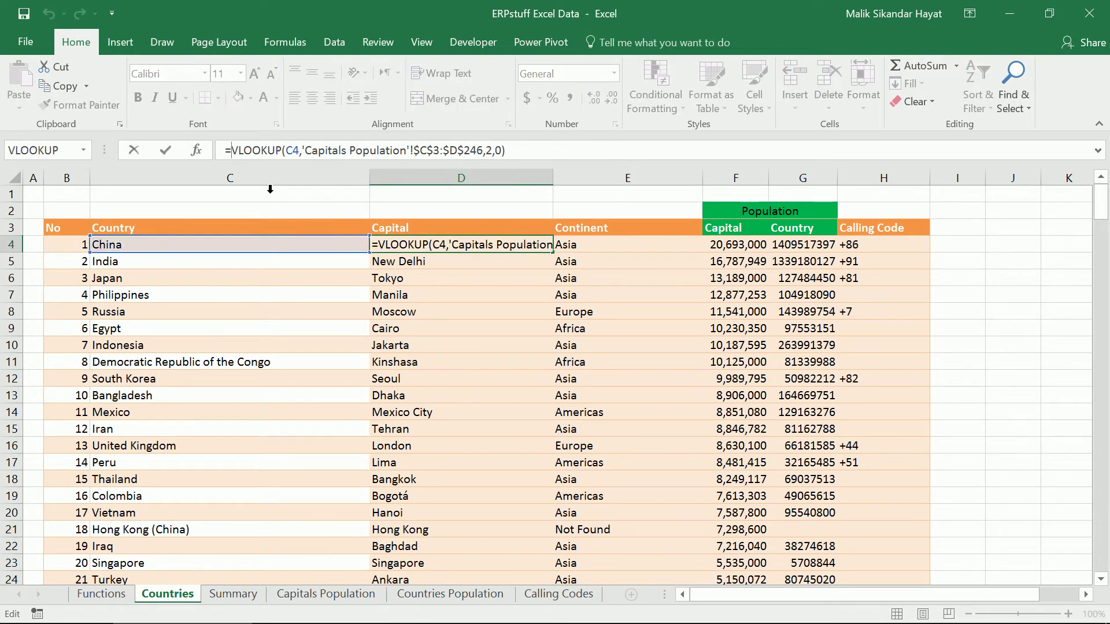
text(iferror)
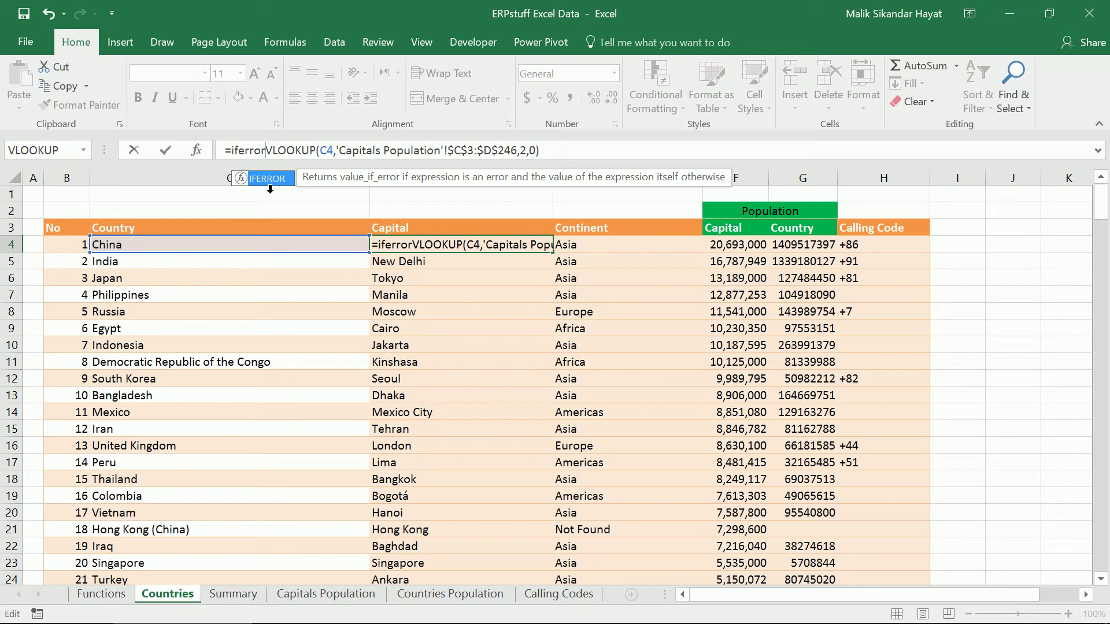
text(()
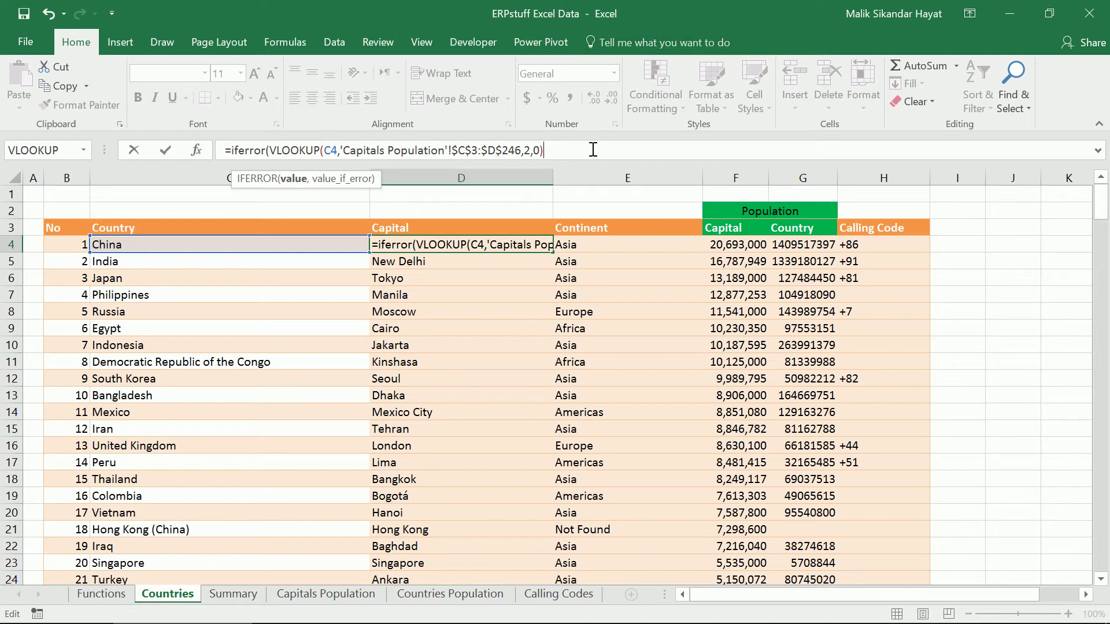
text(,"")
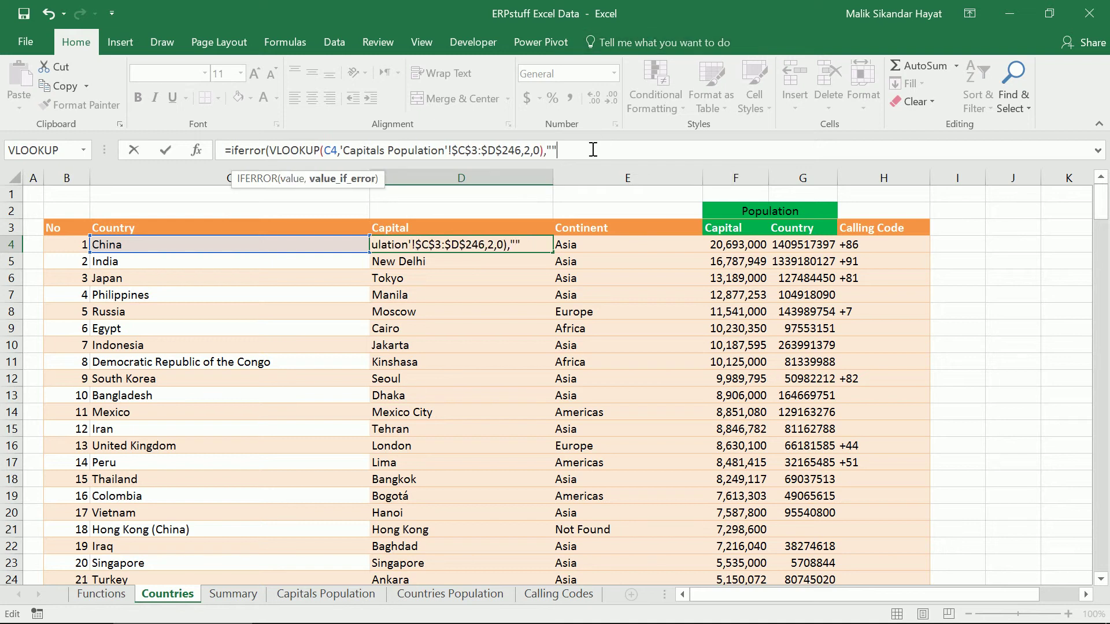
key(Return)
key(Up)
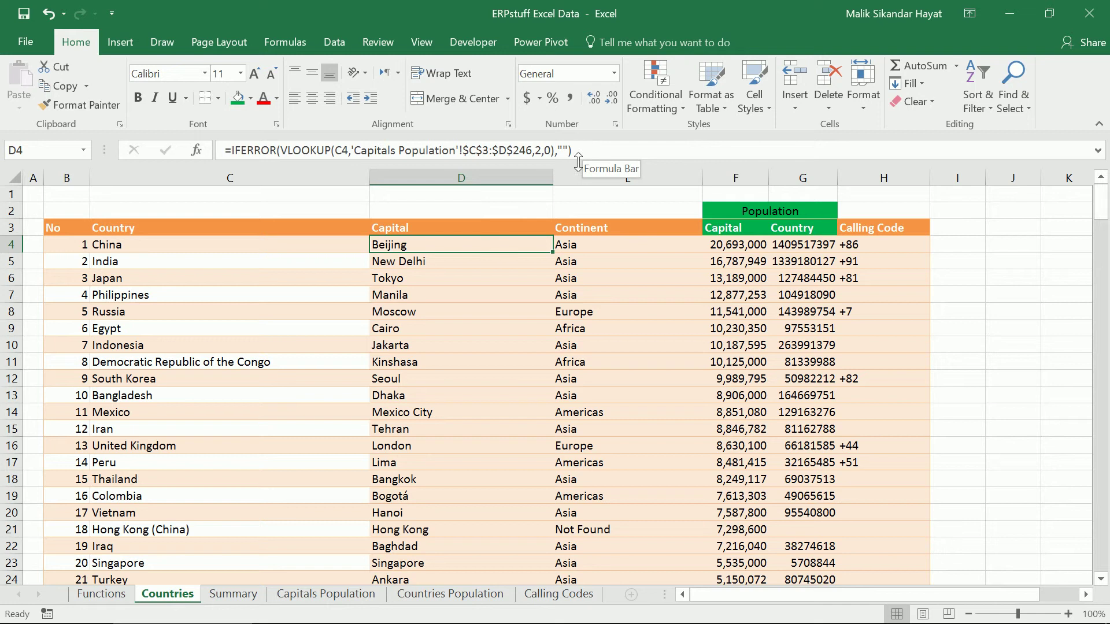
double_click(552, 253)
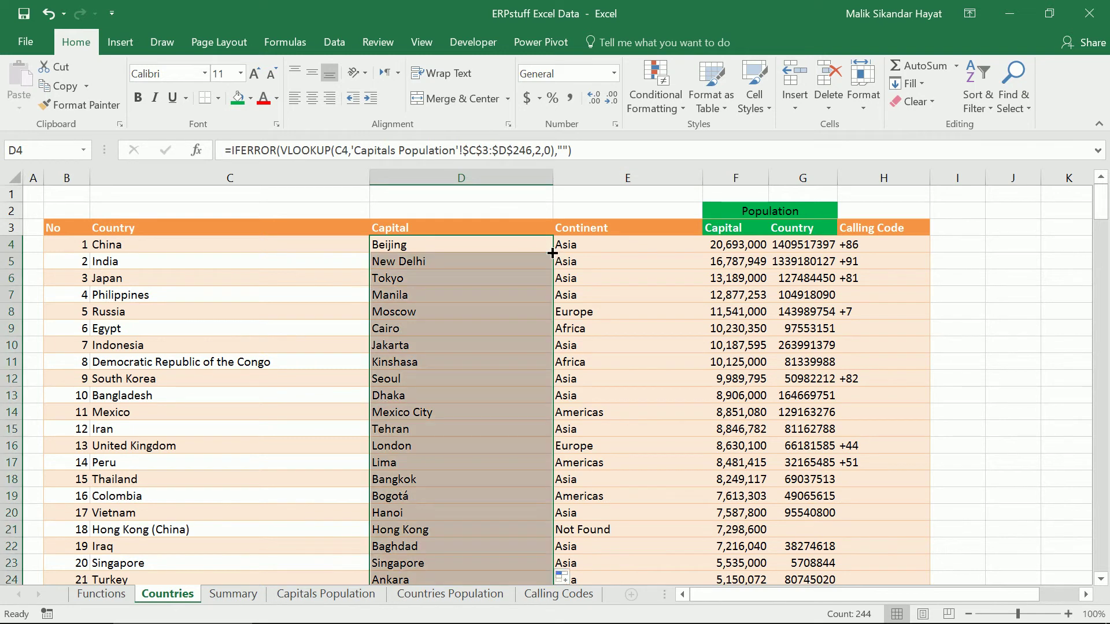
click(522, 244)
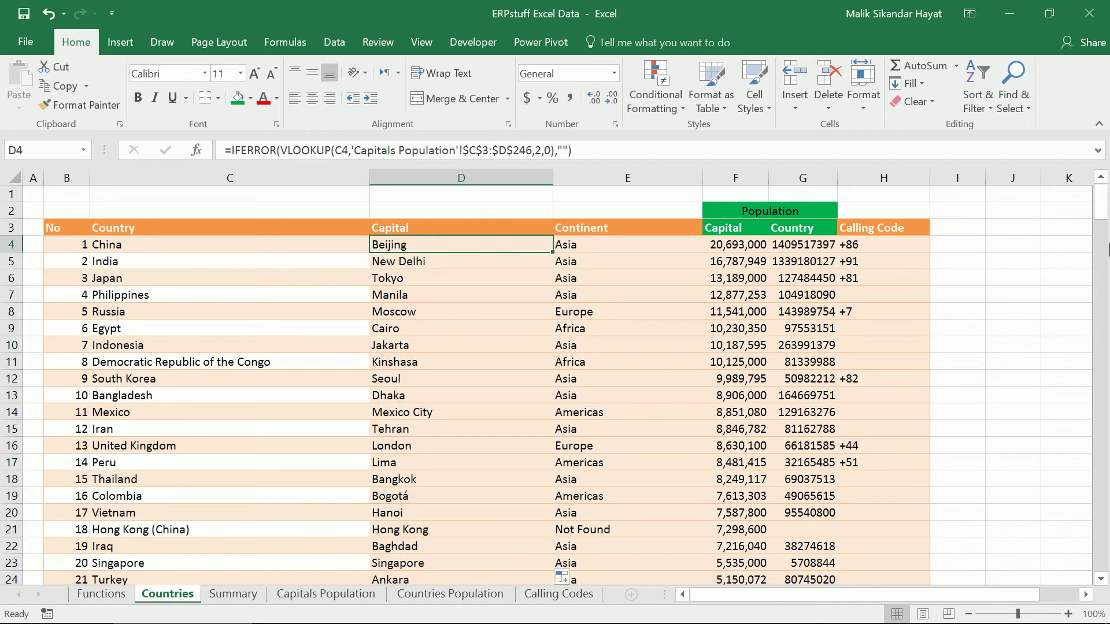
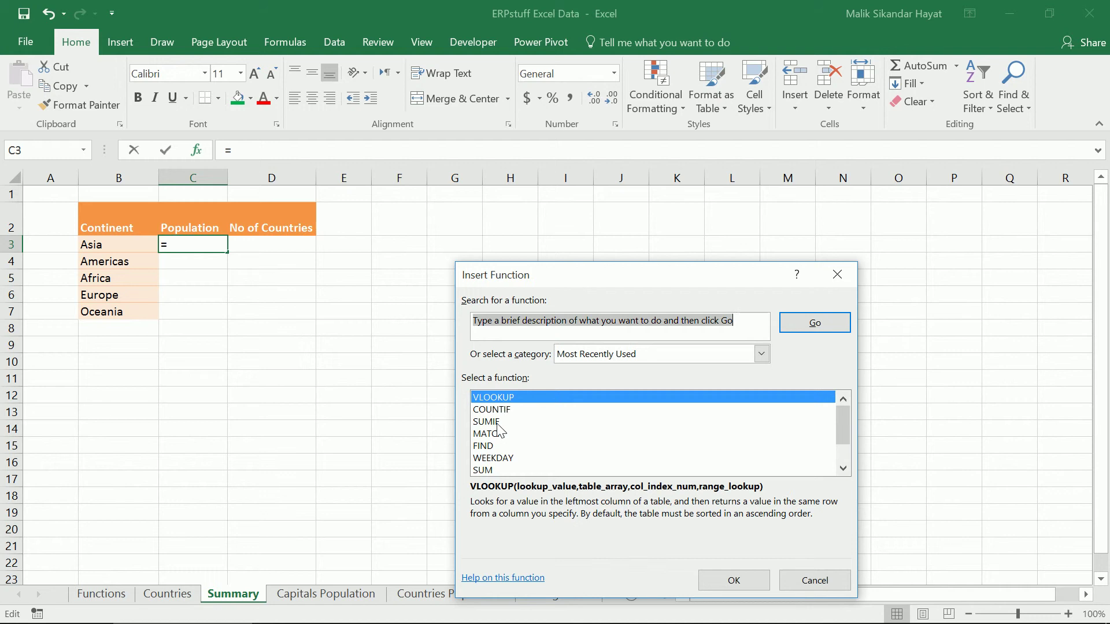
Insert the SUMIF function in the Population cell C3 for Asia on the Summary sheet
click(500, 422)
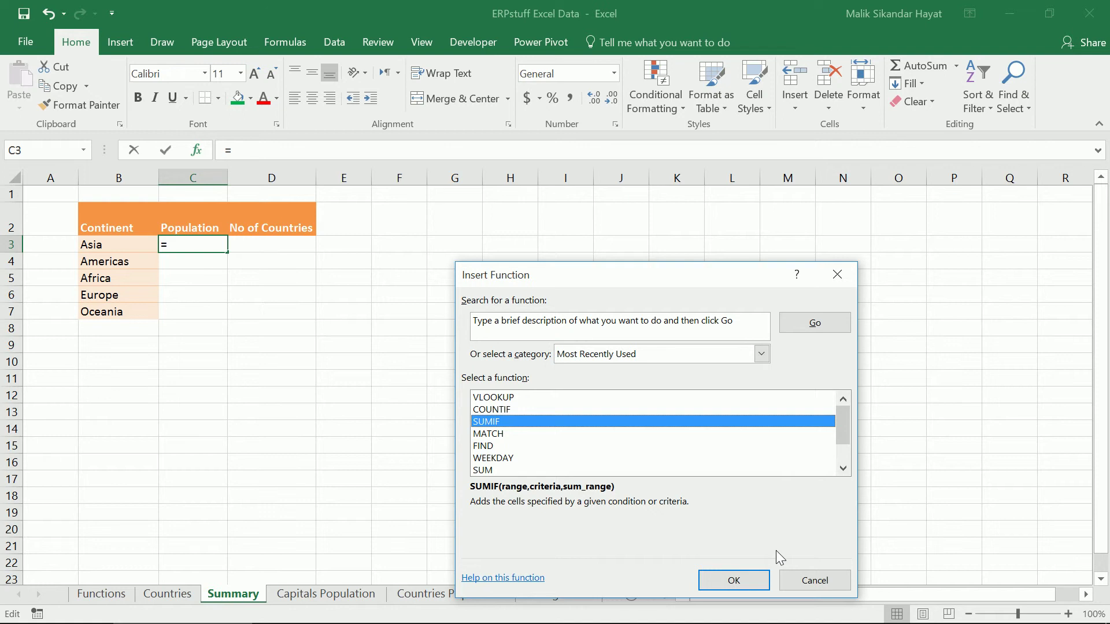
click(730, 580)
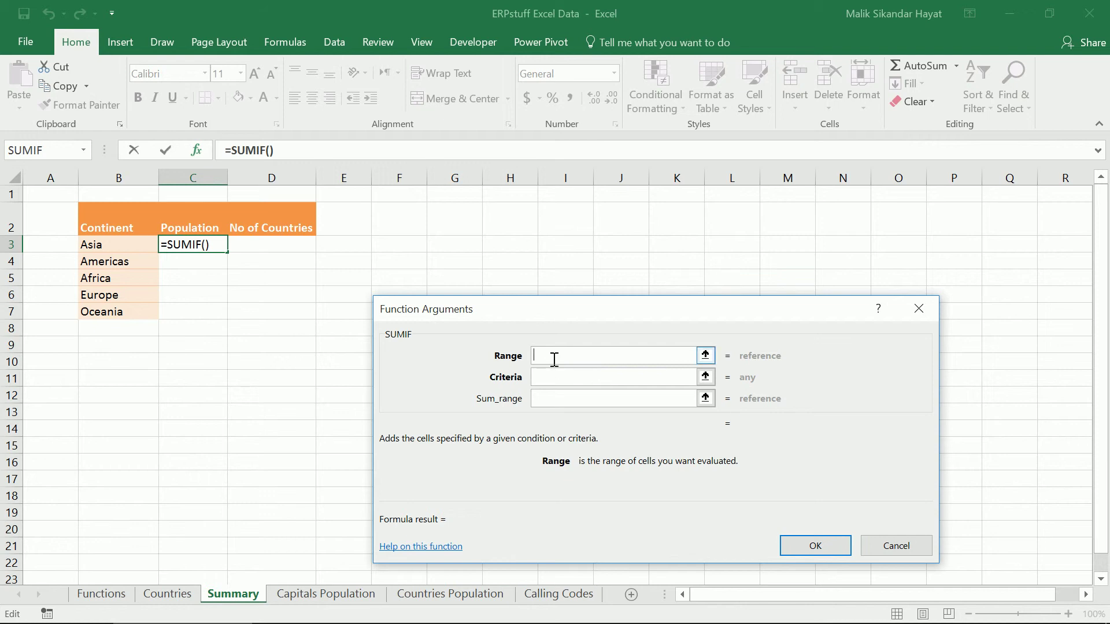
click(128, 247)
key(shift+Down)
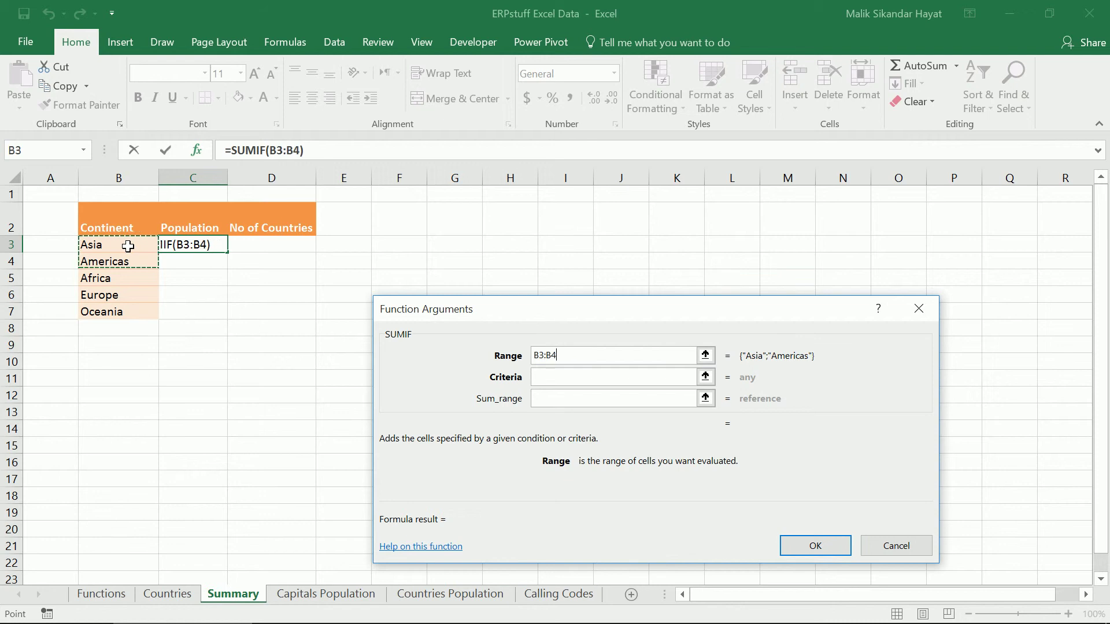
key(shift+Down)
key(shift+Down)
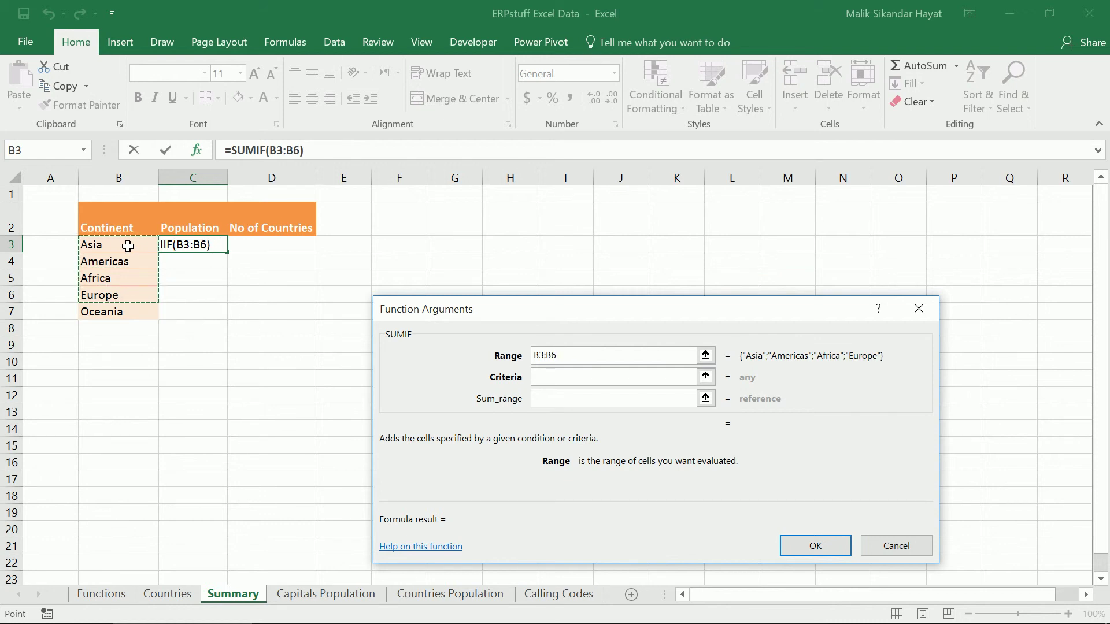
key(shift+Down)
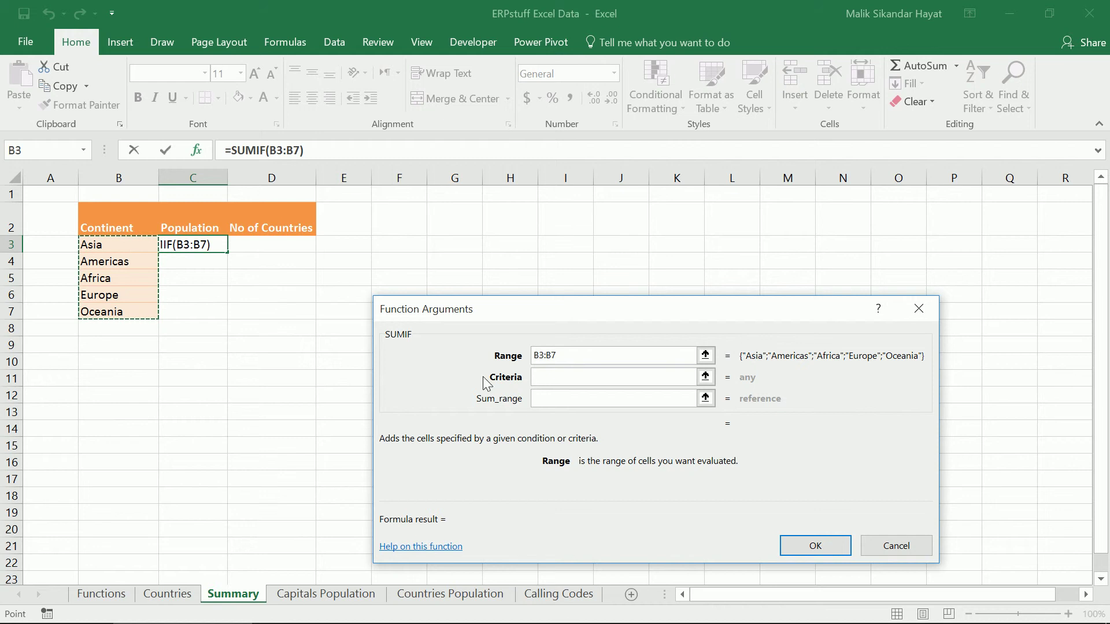
click(565, 378)
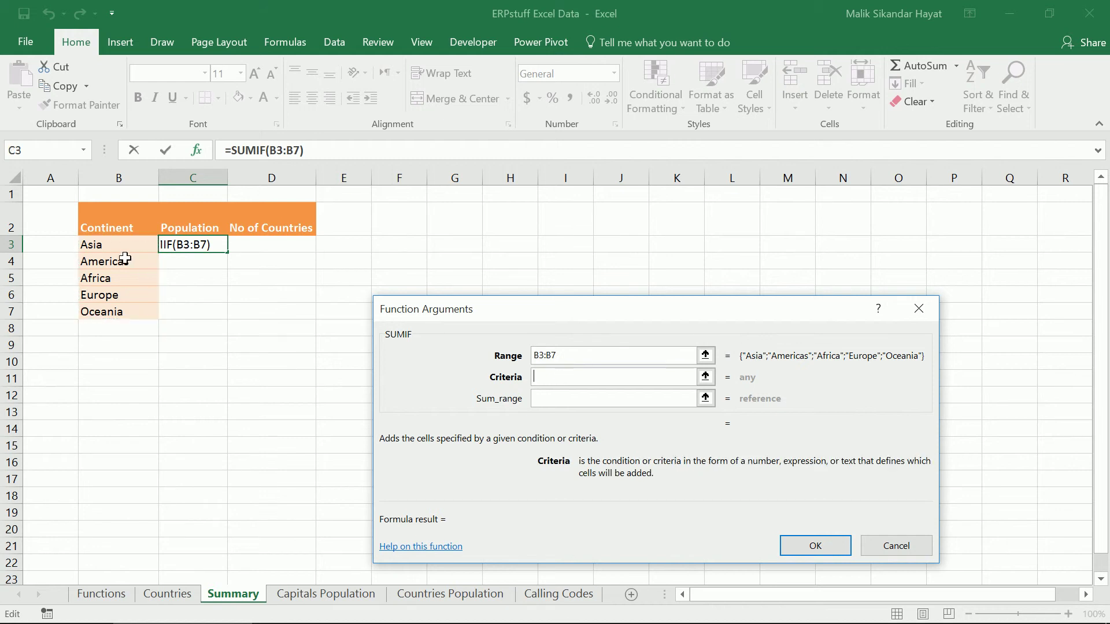
click(567, 355)
drag(568, 356, 478, 350)
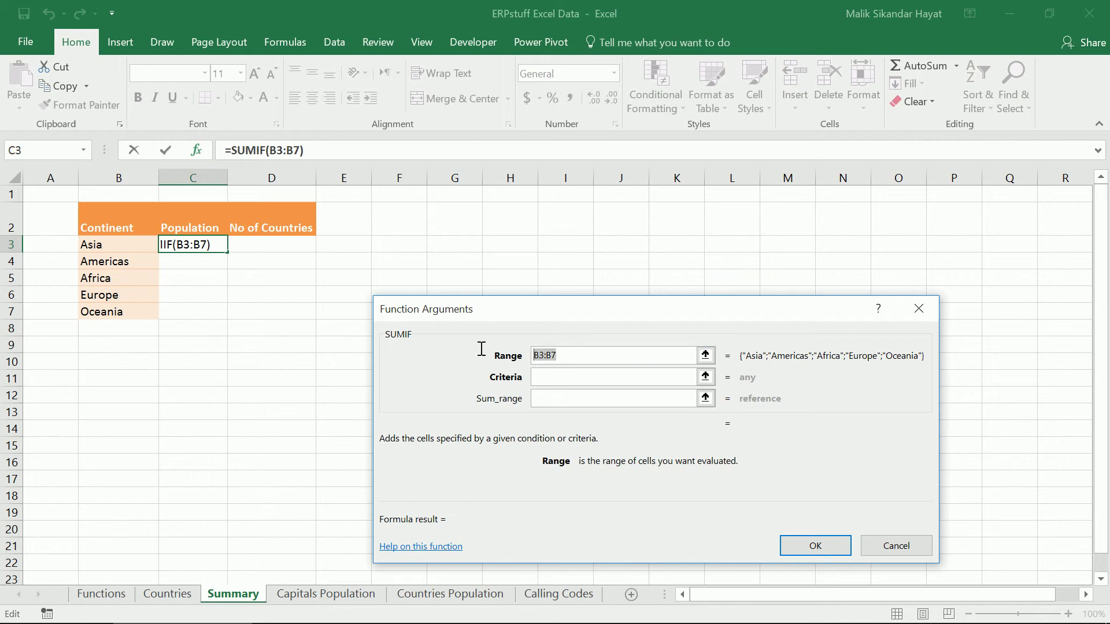
key(BackSpace)
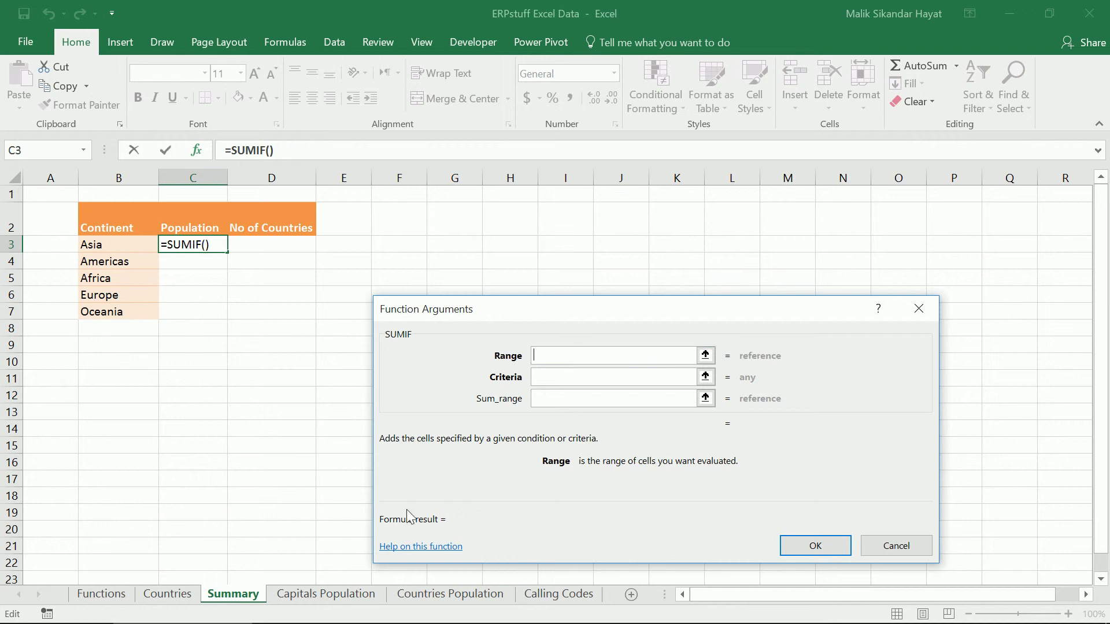
Set the SUMIF range to cells E4:G247 on the Countries sheet
click(166, 593)
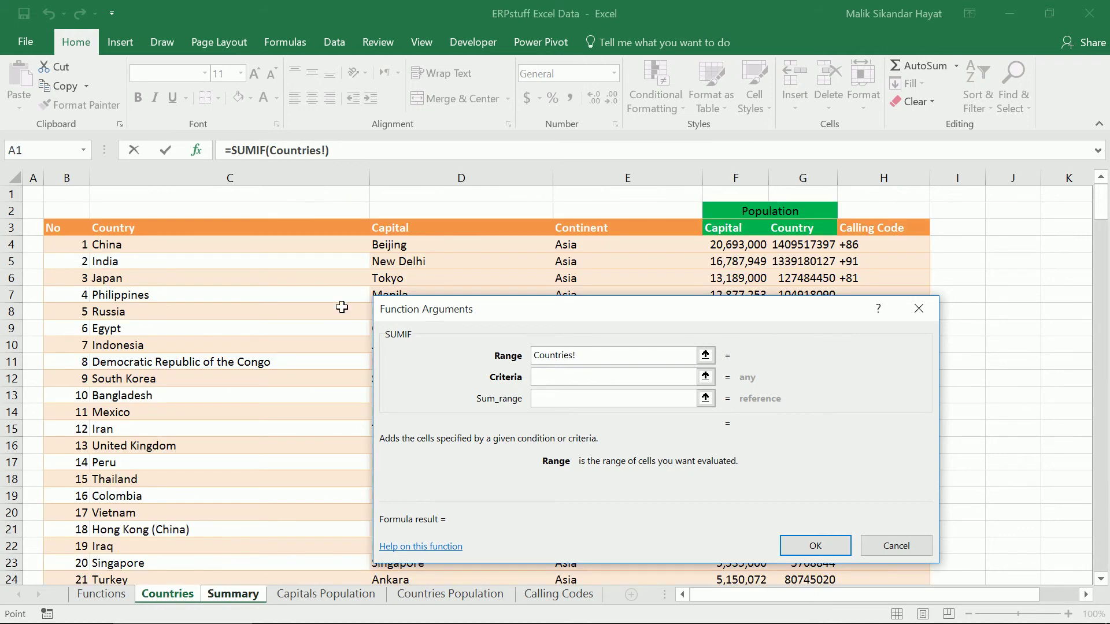
click(592, 247)
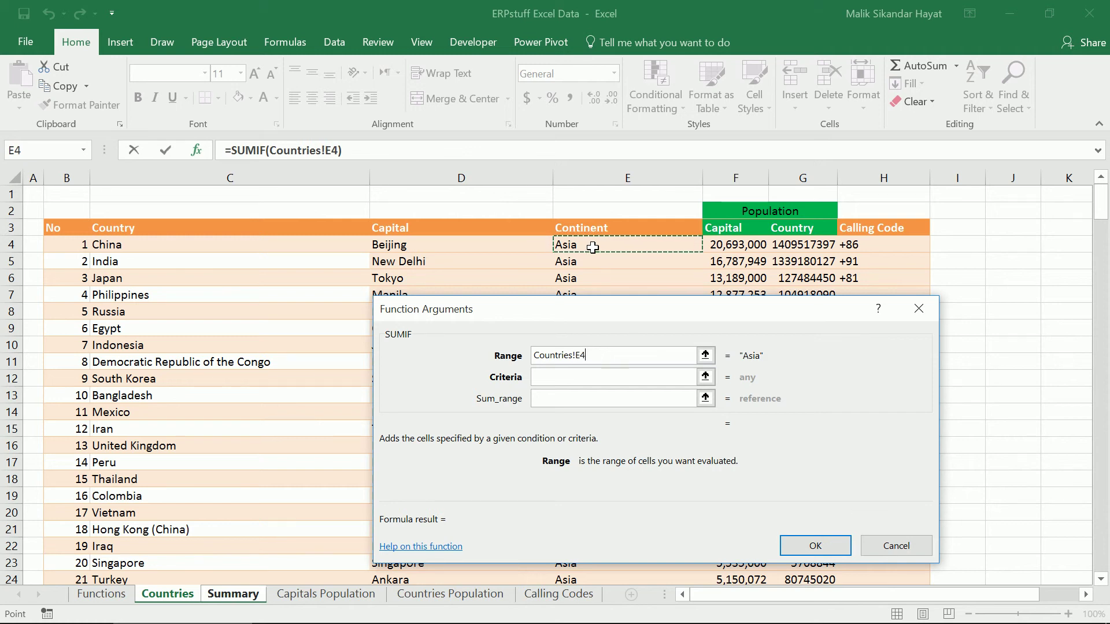
key(shift+Right)
key(shift+Right)
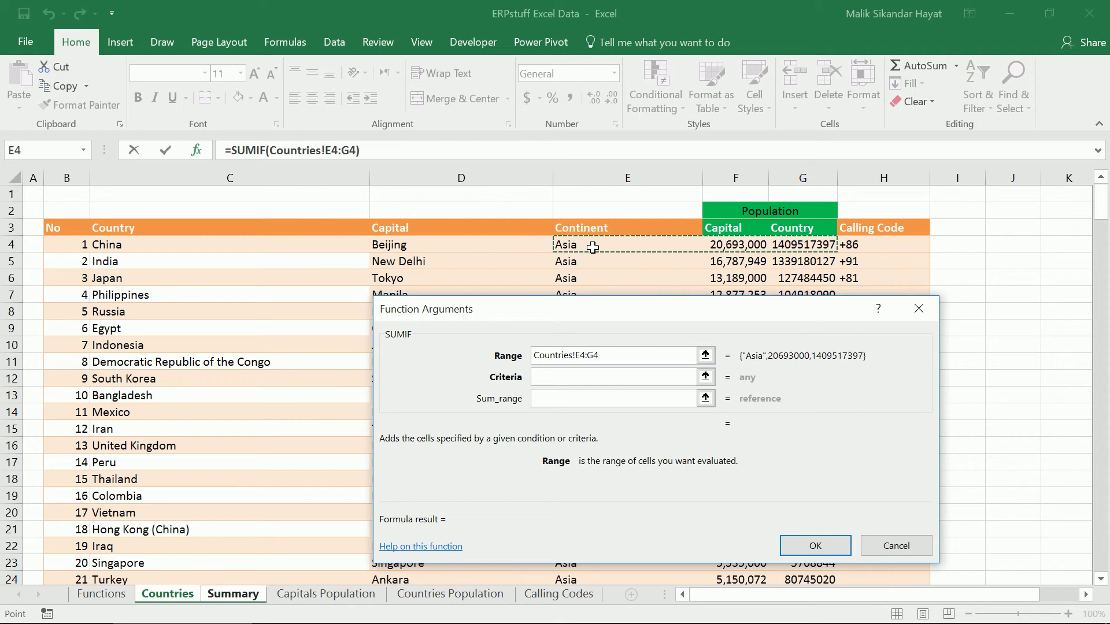
key(shift+Page_Down)
key(shift+Page_Down)
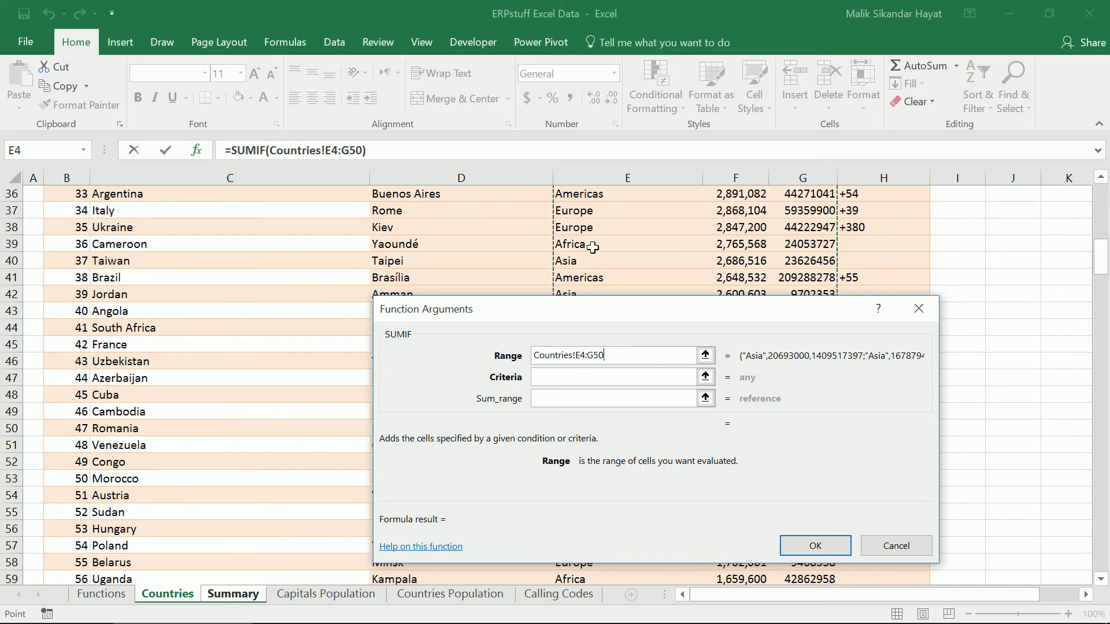
key(shift+Page_Down)
key(shift+Page_Down)
key(shift+Page_Down)
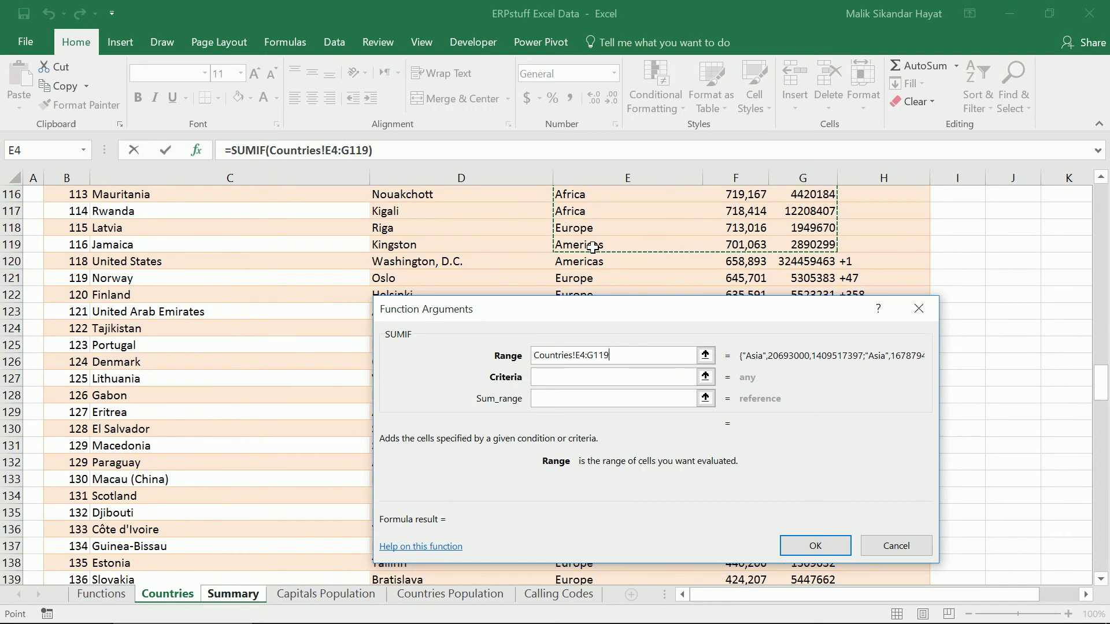
key(shift+Page_Down)
key(shift+Page_Down)
key(shift+Page_Down)
key(shift+Page_Down)
key(shift+Page_Down)
key(shift+Page_Down)
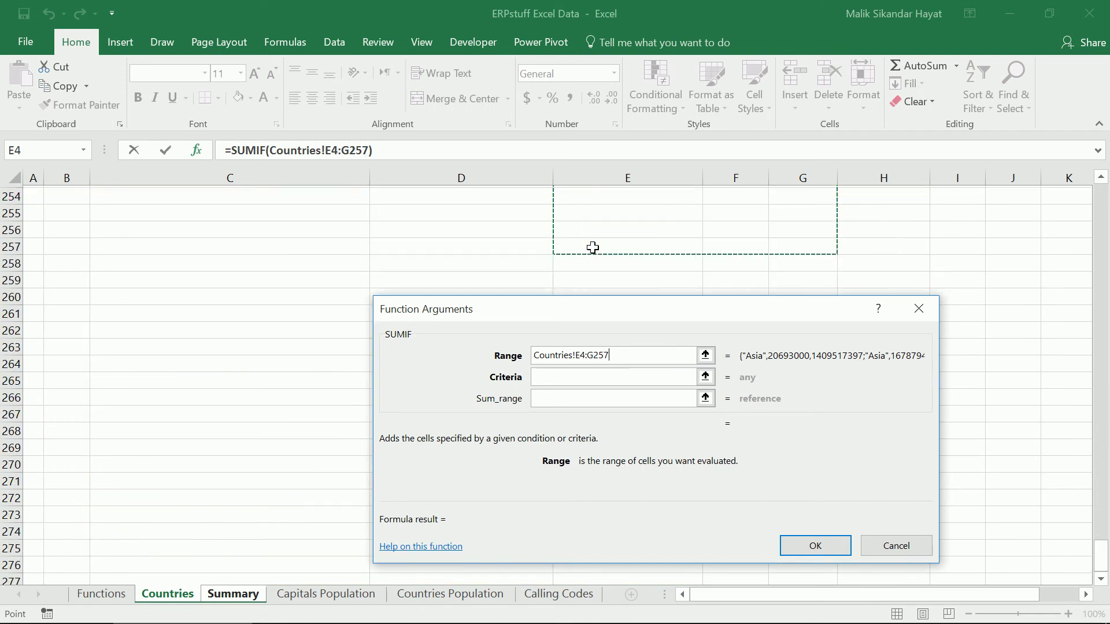
key(shift+Page_Up)
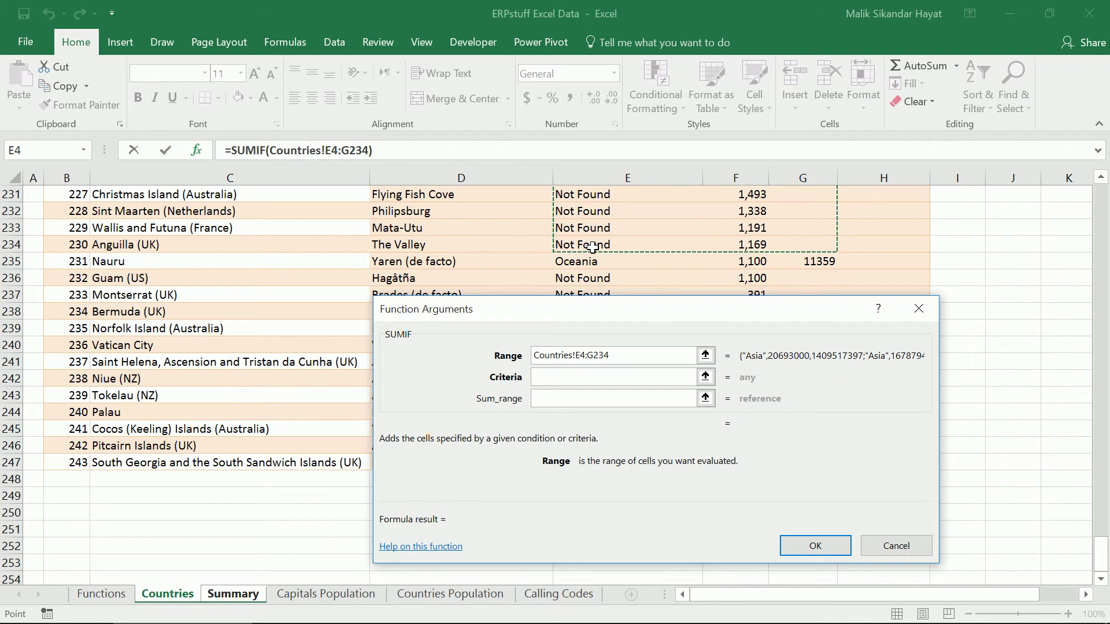
key(shift+Down)
key(shift+Down)
key(shift+Down)
key(shift+Down)
key(shift+Down)
key(shift+Down)
key(shift+Down)
key(shift+Down)
key(shift+Down)
key(shift+Down)
key(shift+Down)
key(shift+Down)
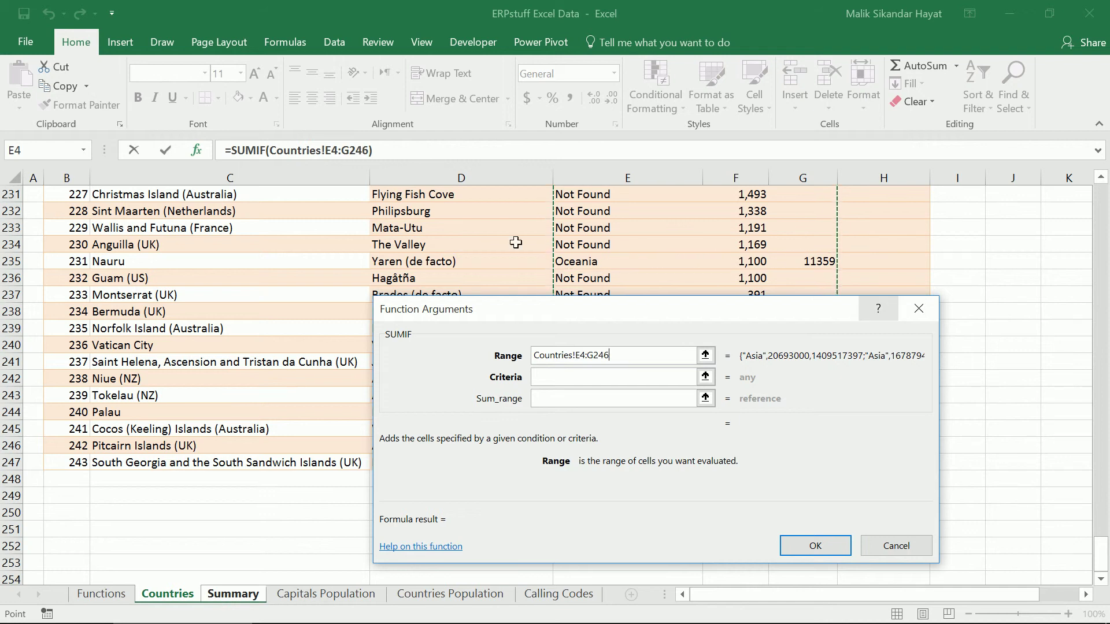
drag(588, 311, 406, 180)
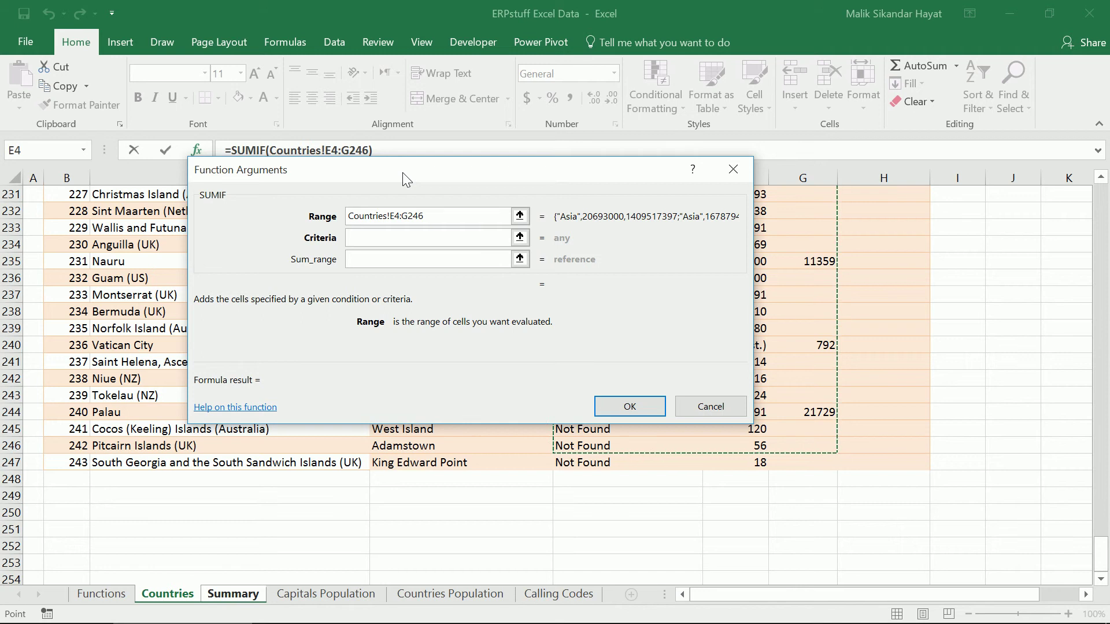
key(shift+Down)
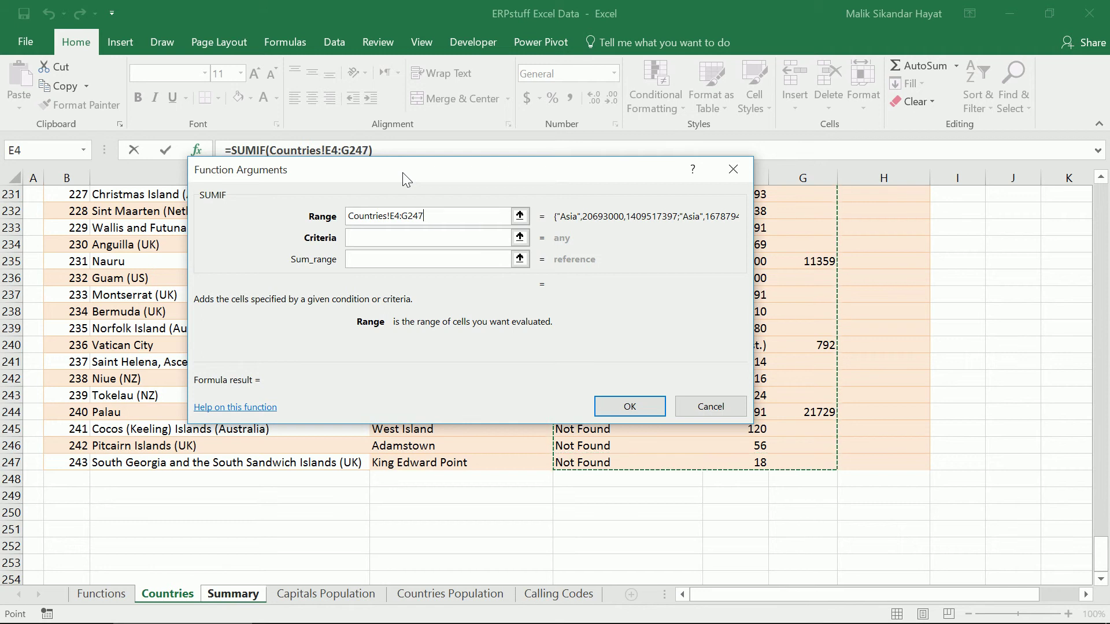
Set the SUMIF criteria to B3 and make the range's end cell absolute, giving Countries!E4:$G$247
click(404, 242)
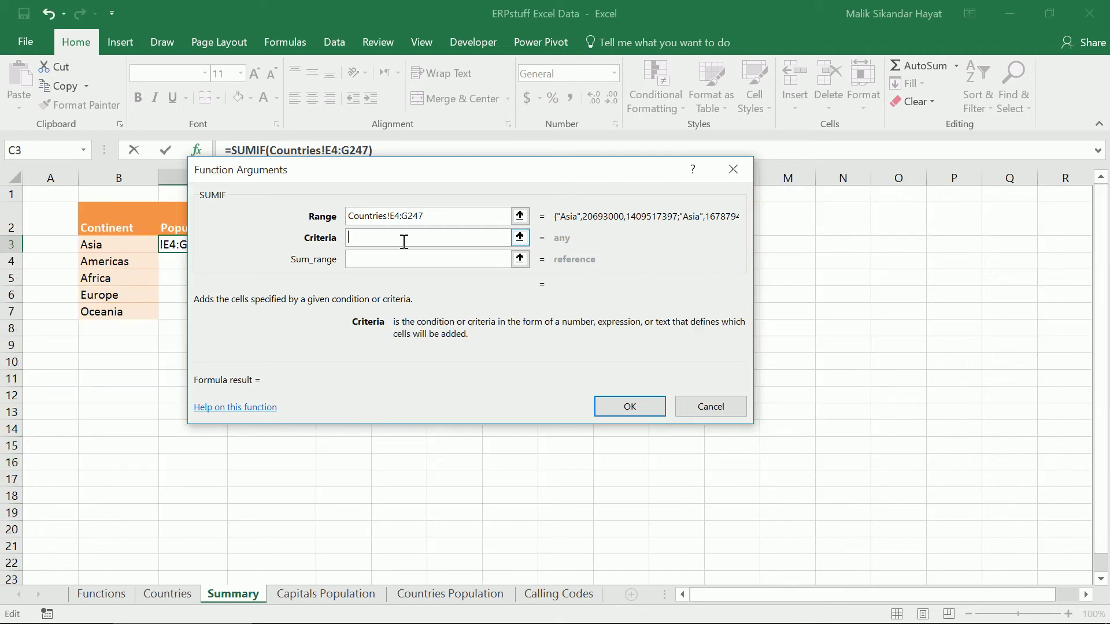
click(104, 244)
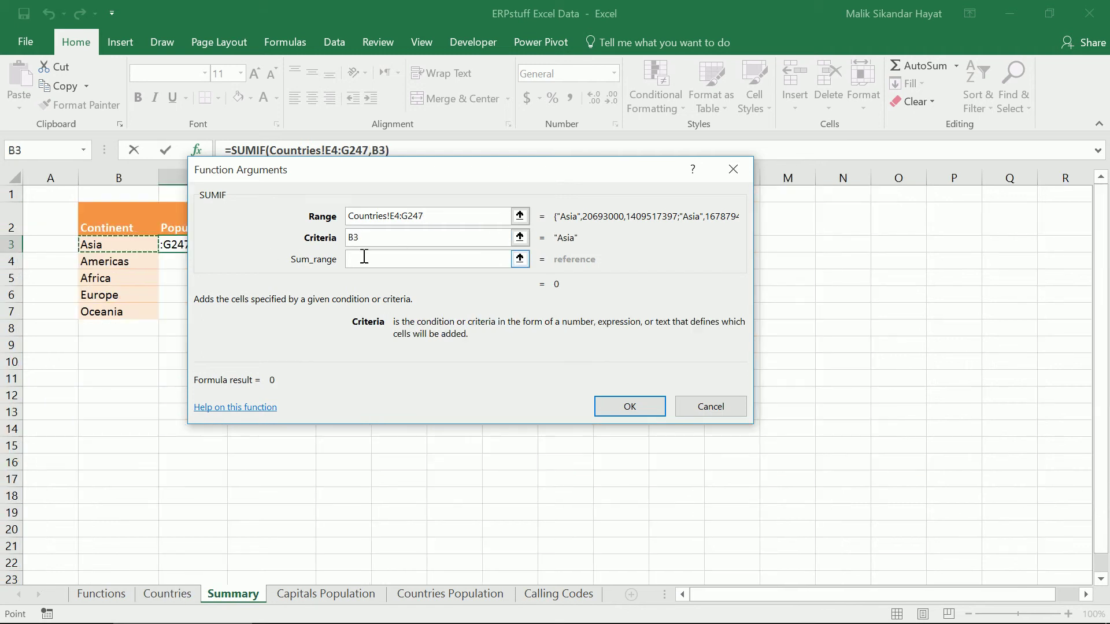
click(450, 216)
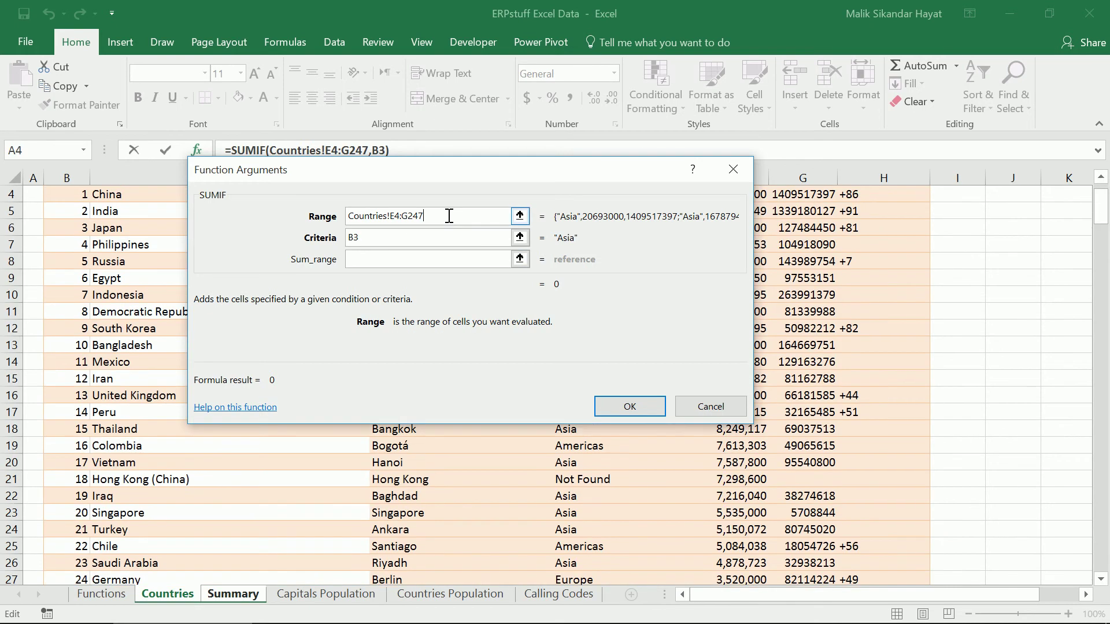
key(F4)
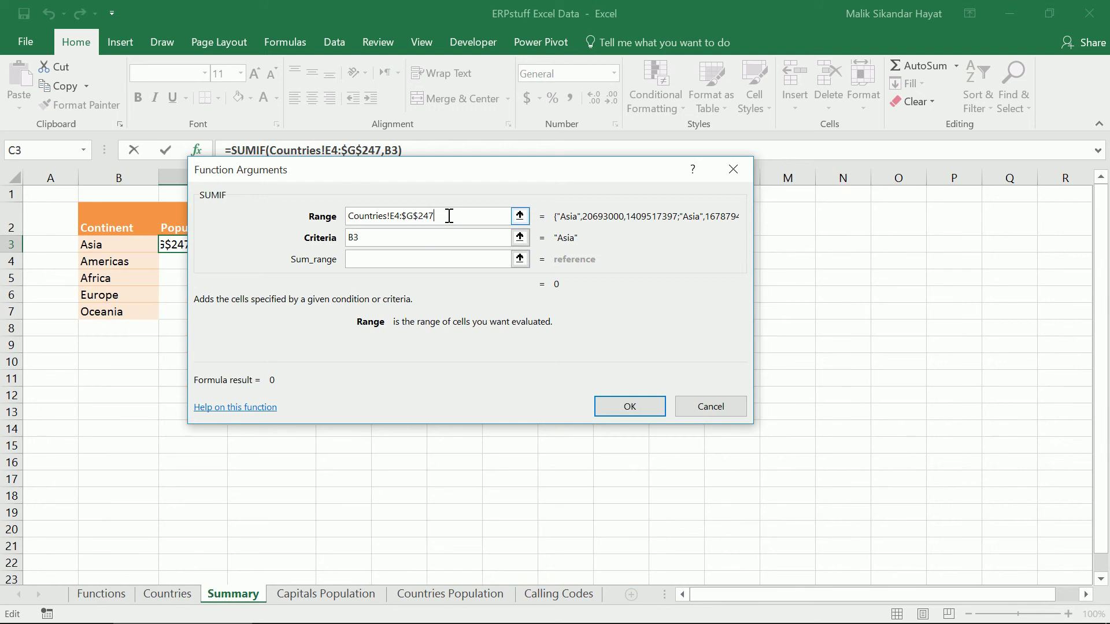
Set the SUMIF sum range to the country populations, Countries!$G$4:$G$247, and complete the formula
click(425, 238)
click(409, 261)
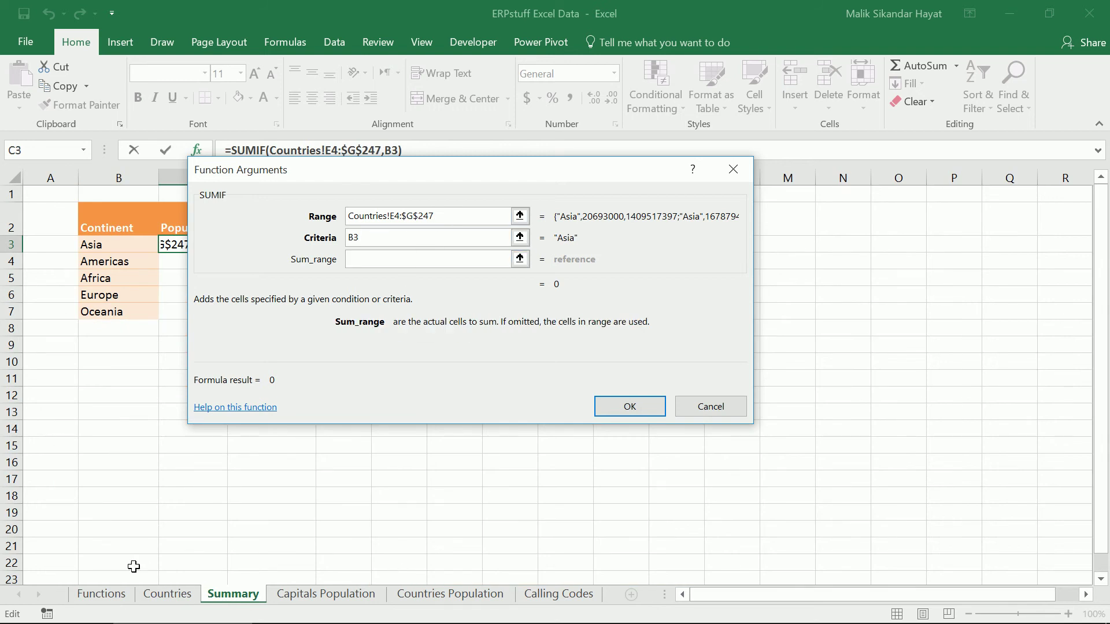
click(165, 600)
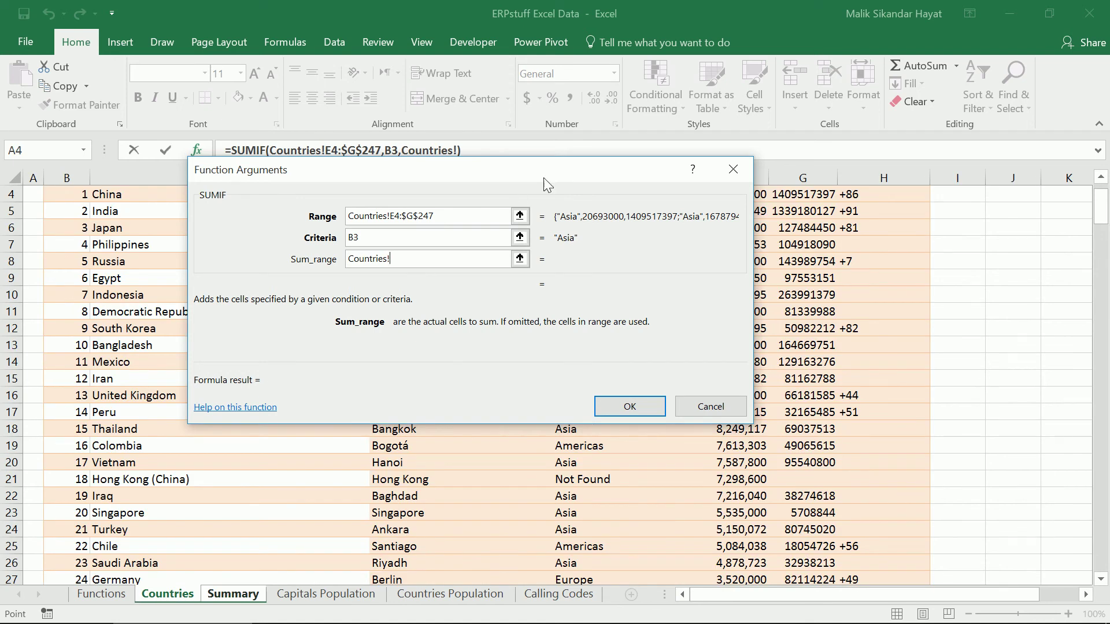
drag(546, 173, 460, 228)
scroll(1101, 225, up, 1)
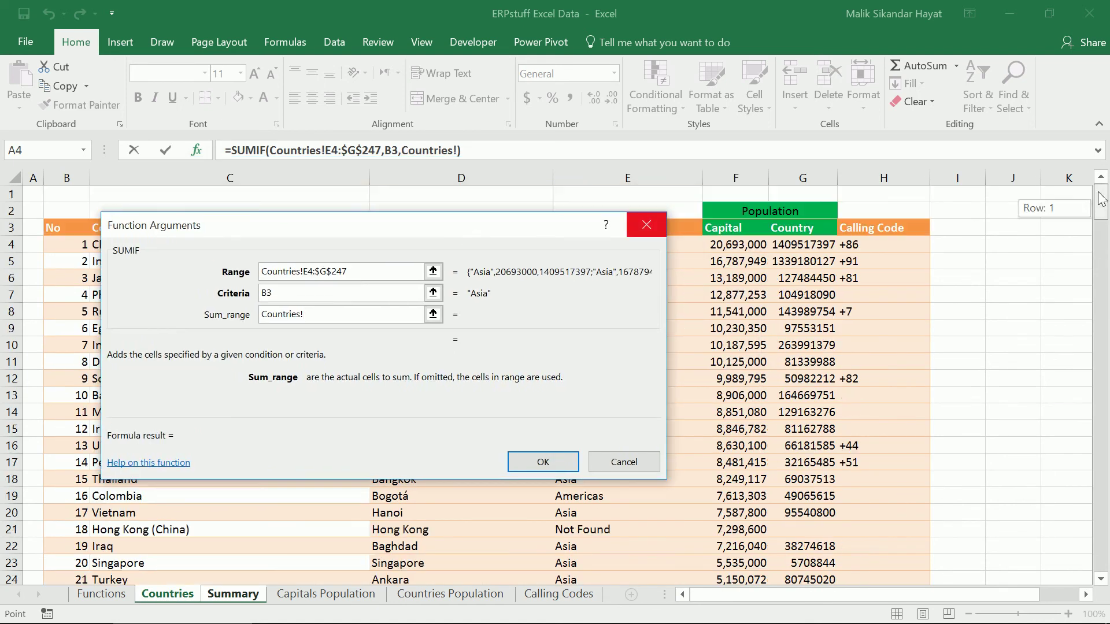
click(804, 245)
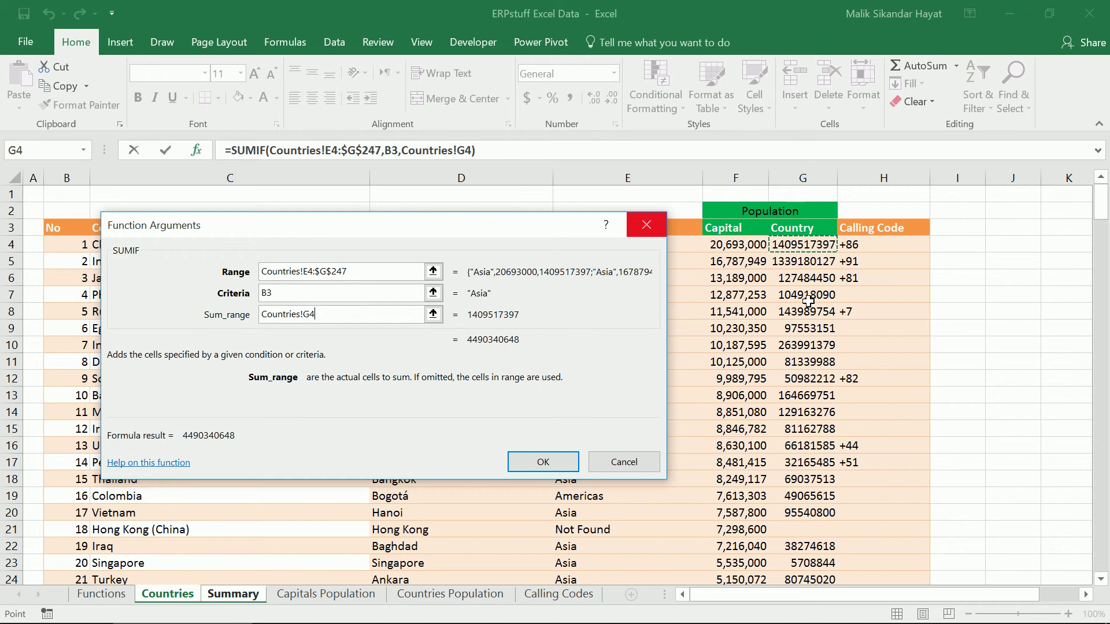
key(shift+Page_Down)
key(shift+Page_Down)
key(shift+Page_Down)
key(shift+Page_Down)
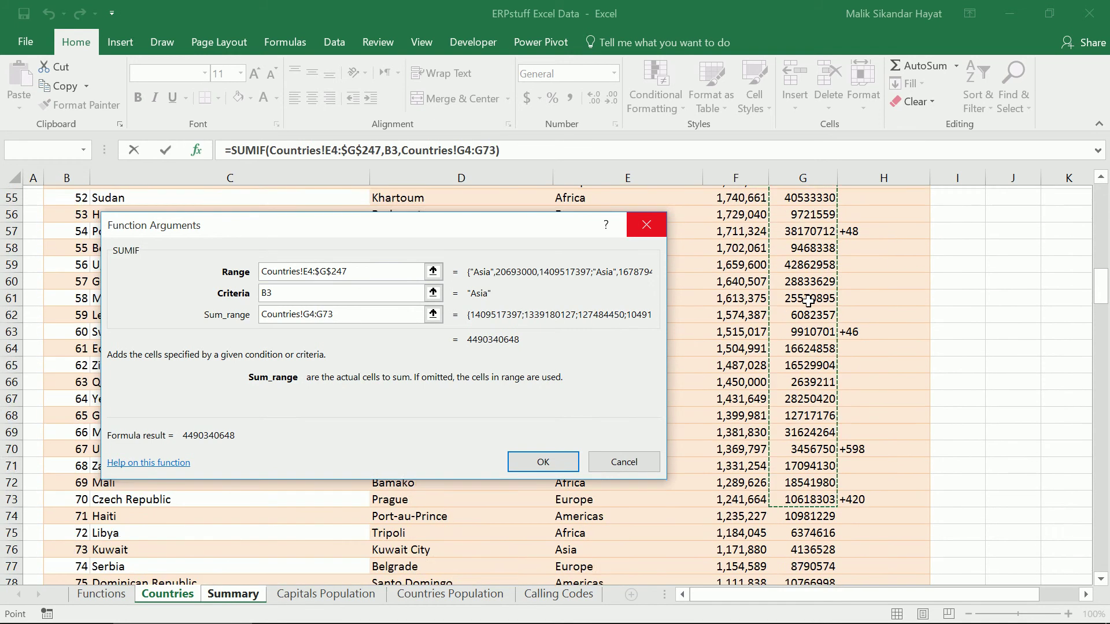
key(shift+Page_Down)
key(shift+Page_Down)
key(shift+Page_Down)
key(shift+Page_Down)
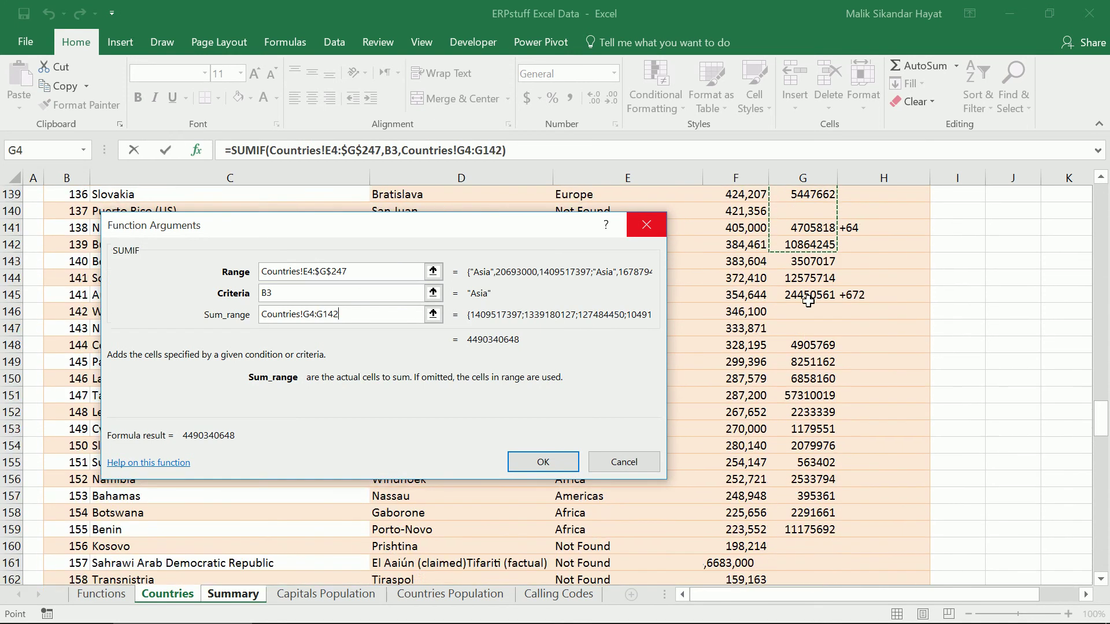
key(shift+Page_Down)
key(shift+Page_Down)
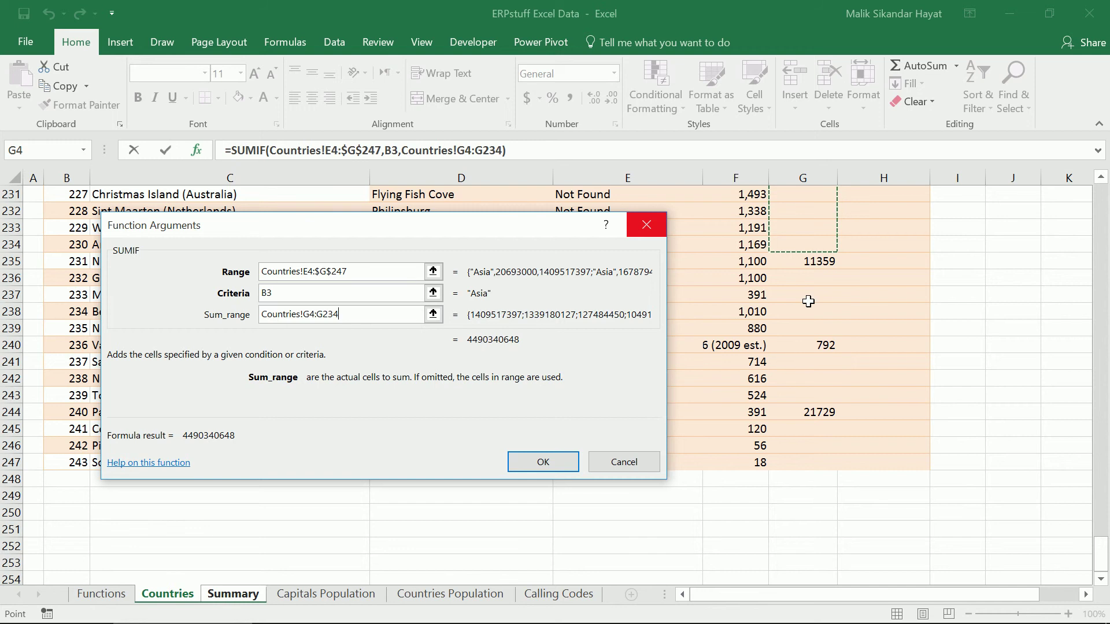
key(shift+Down)
key(shift+Down)
key(shift+Down)
key(shift+Down)
key(shift+Down)
key(shift+Down)
key(shift+Down)
key(shift+Down)
key(shift+Down)
key(shift+Down)
key(shift+Down)
key(shift+Down)
key(shift+Down)
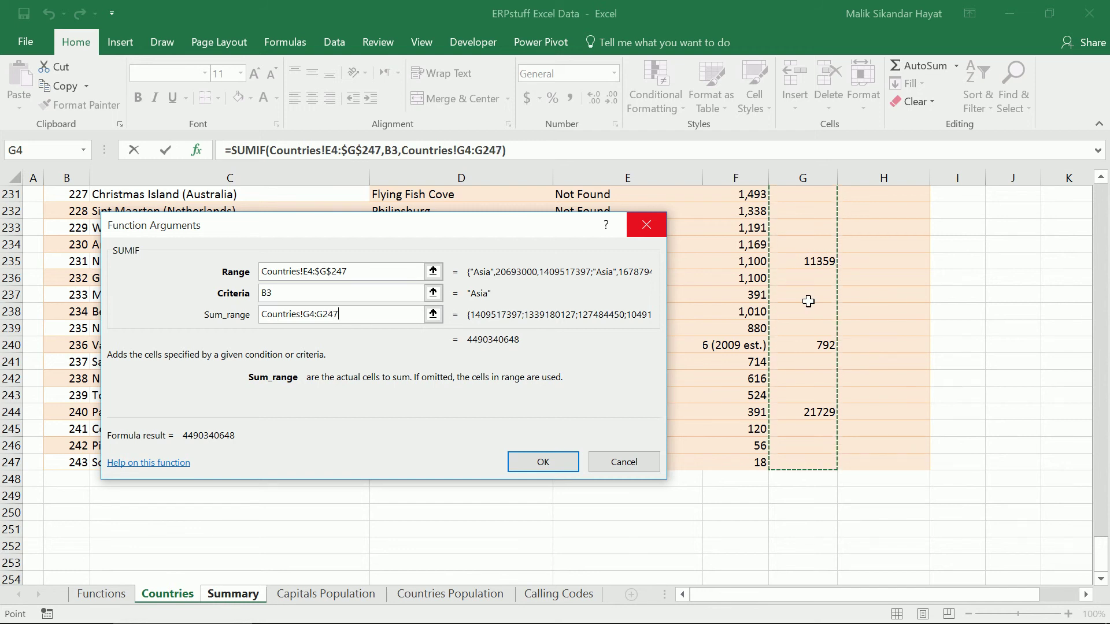
key(F4)
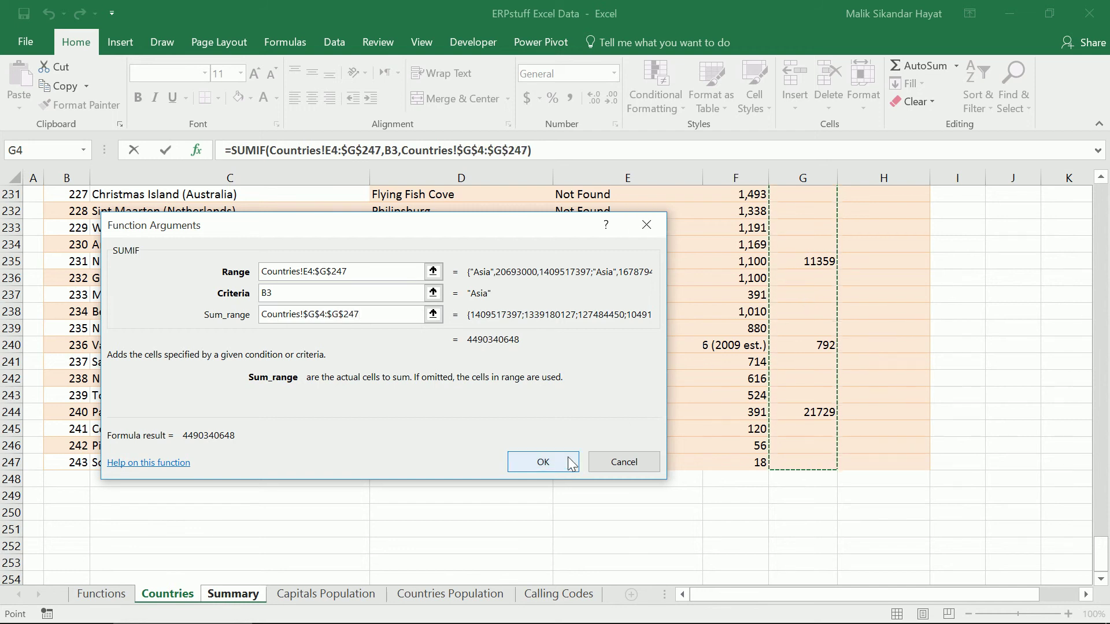
click(543, 462)
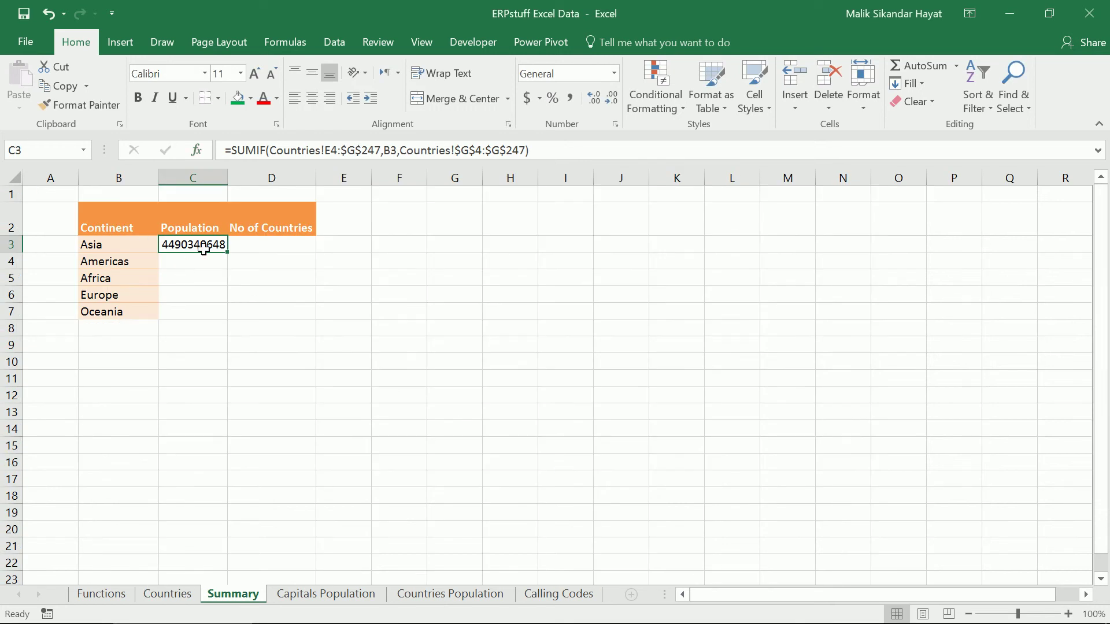
Fill the SUMIF formula from C3 down to C7 and open Africa's formula in C5 to check its references
click(129, 246)
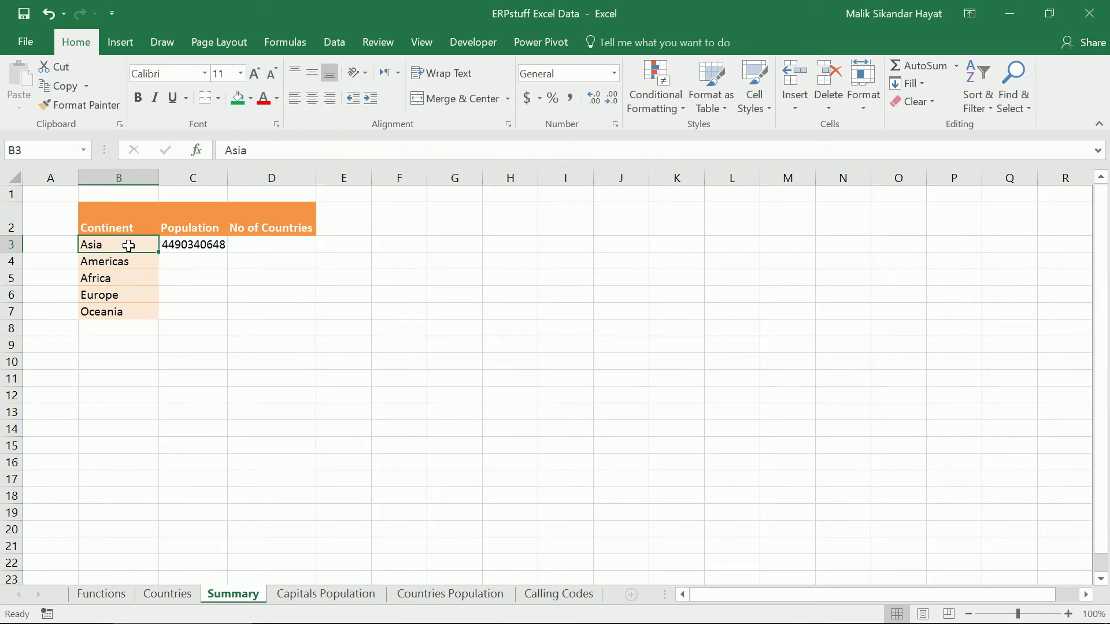
click(193, 245)
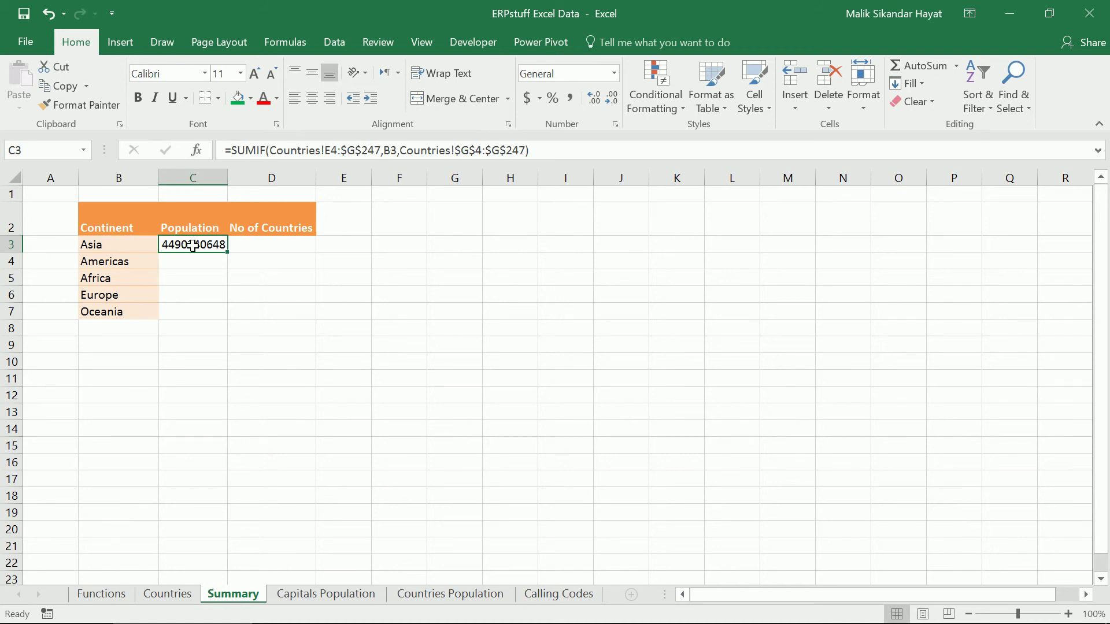
double_click(227, 254)
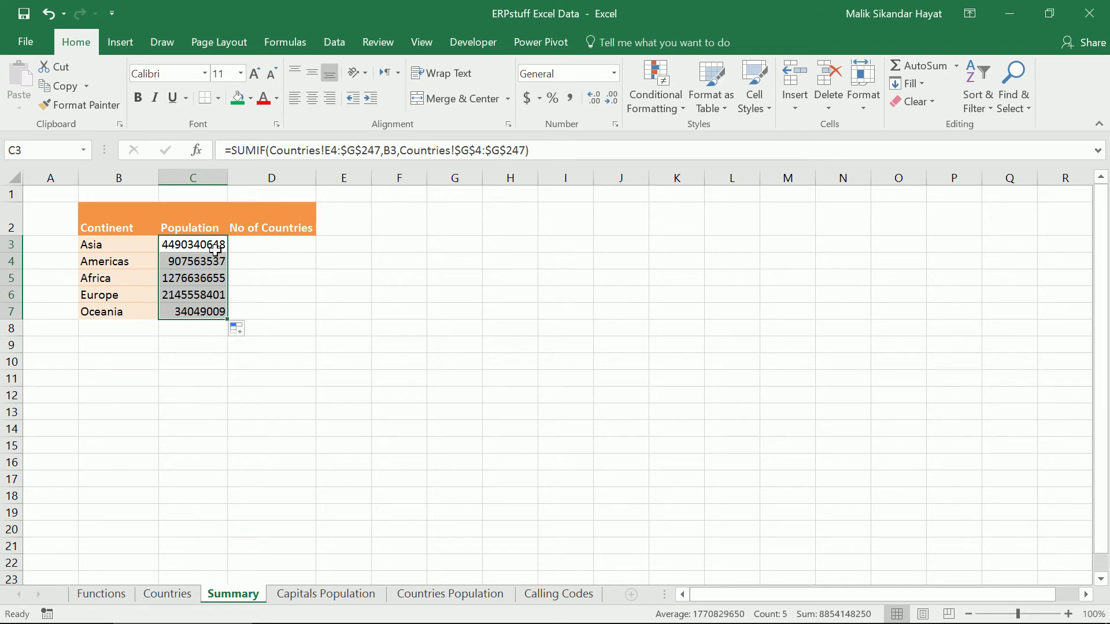
click(171, 281)
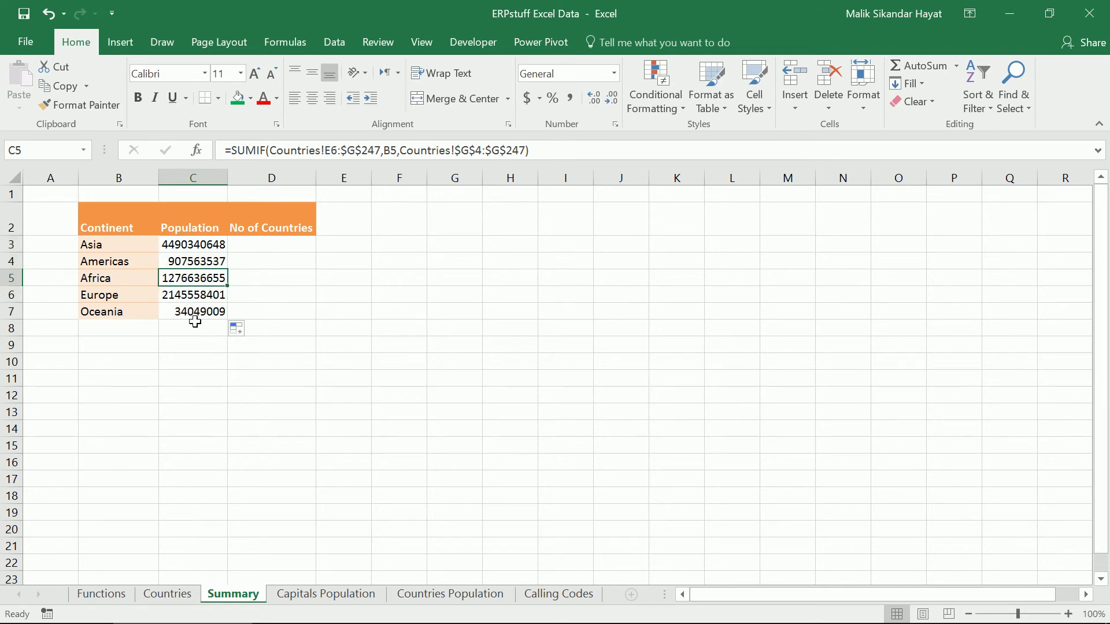
key(F2)
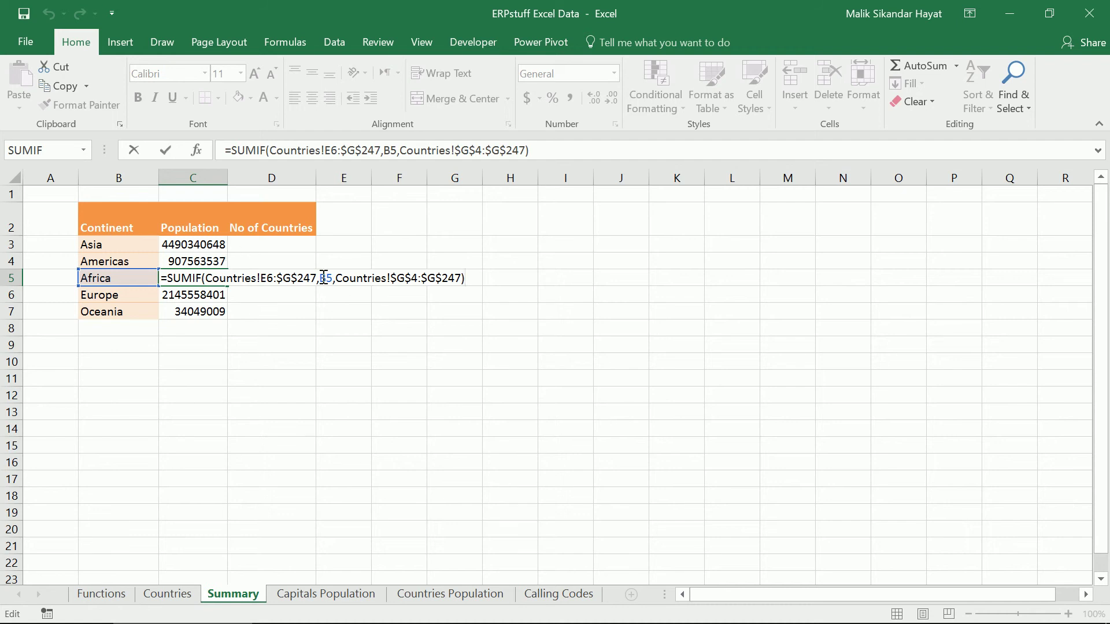
Insert the COUNTIF function in the No of Countries cell D3 for Asia, keeping the summary table uncovered
click(278, 247)
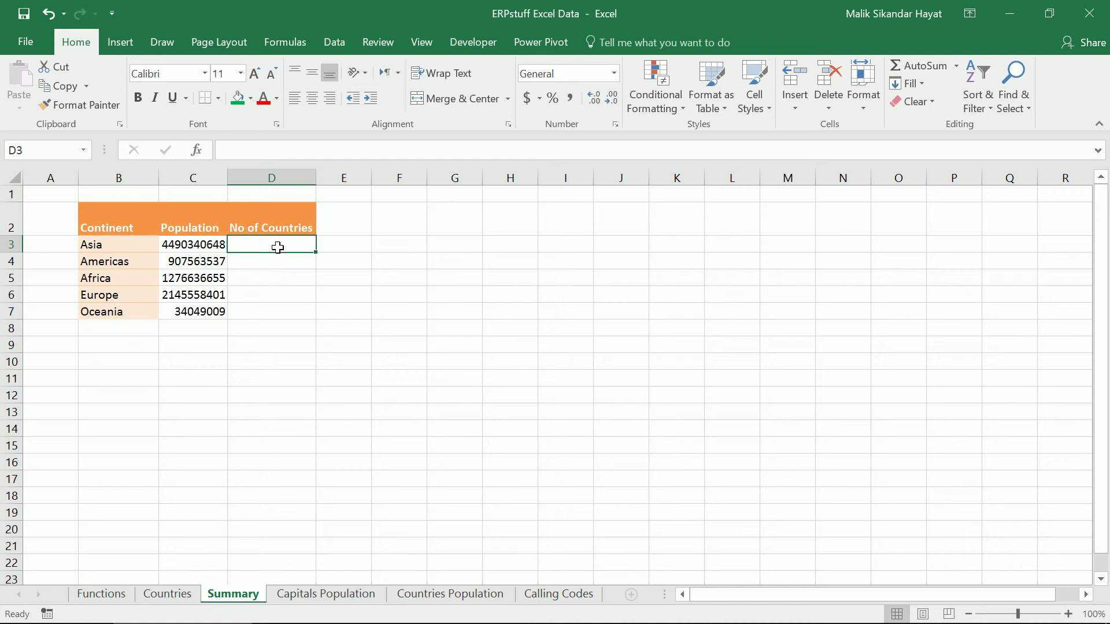
click(196, 149)
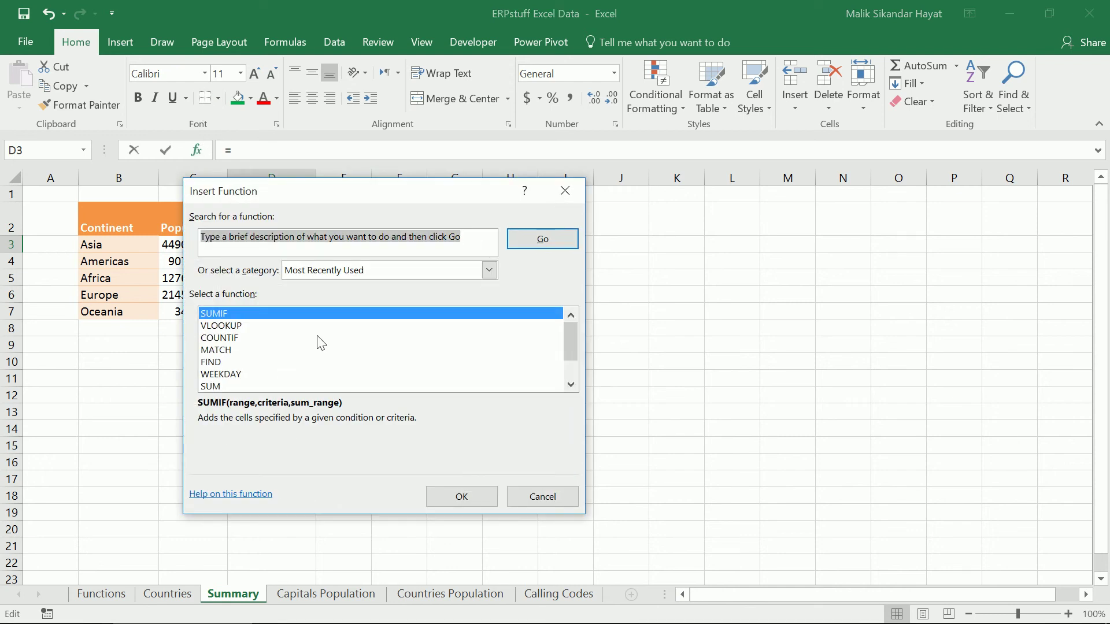
click(235, 339)
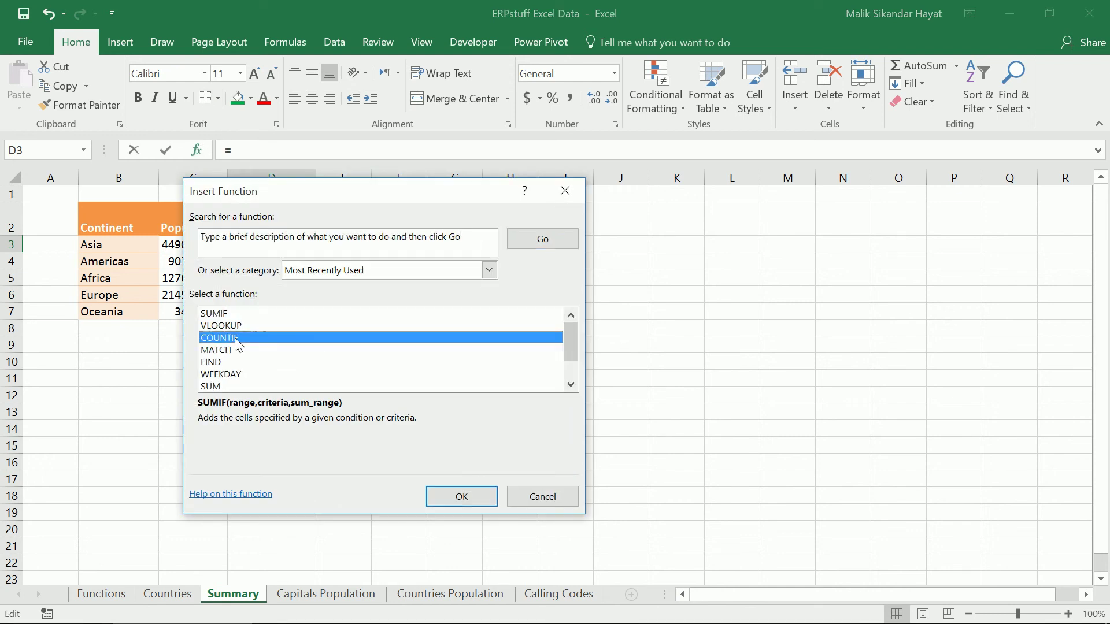
click(450, 495)
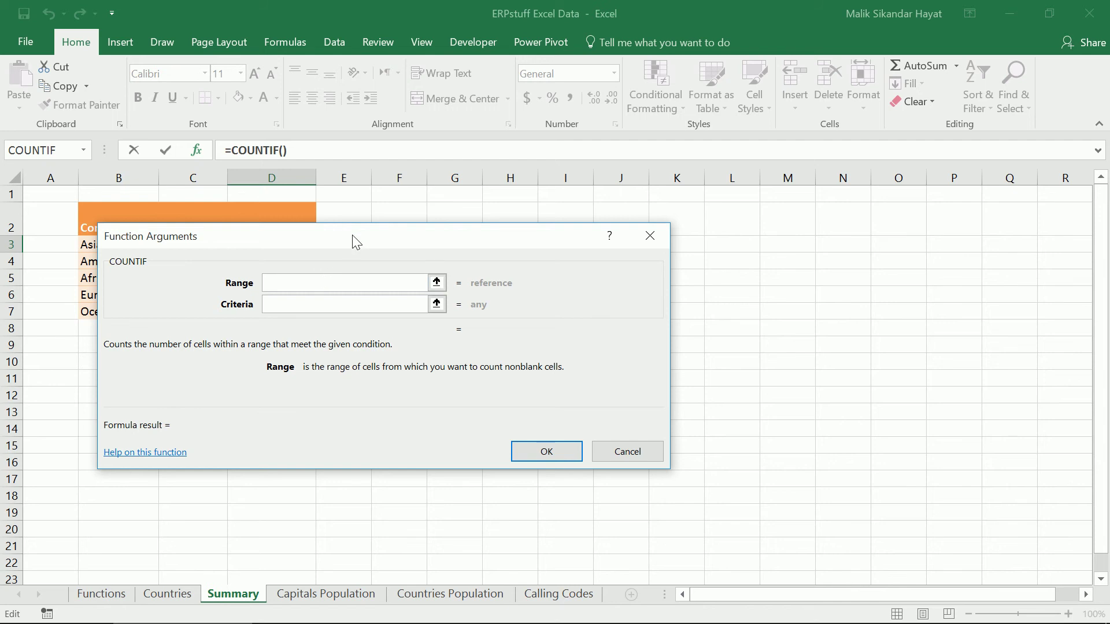
drag(357, 242, 642, 269)
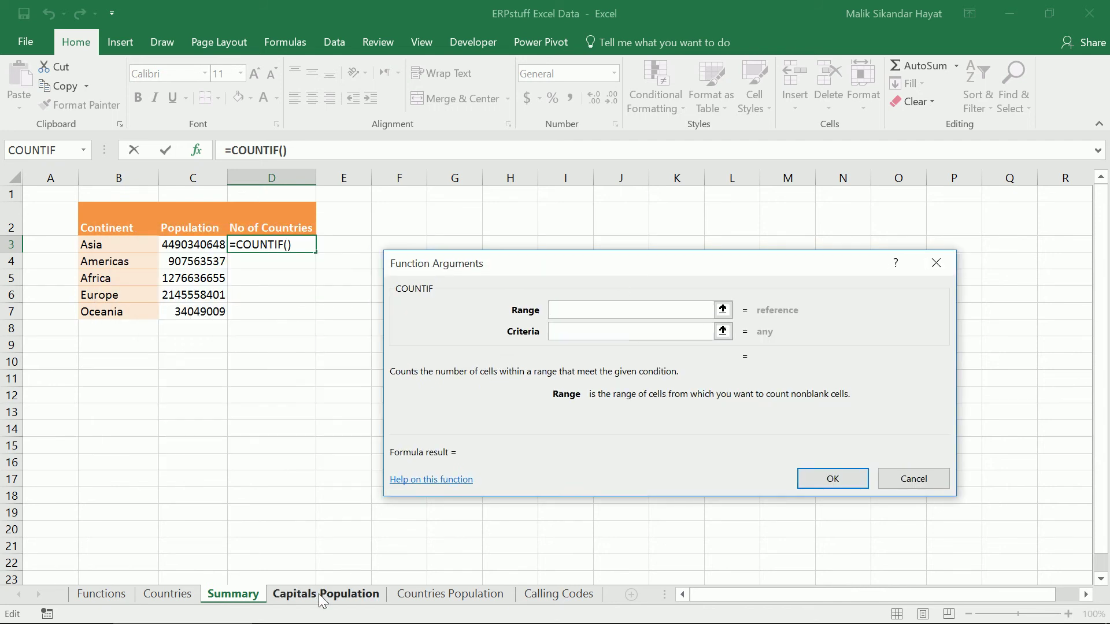
Set the COUNTIF range to the continent column on the Countries sheet as an absolute reference, Countries!$E$4:$E$247
click(177, 602)
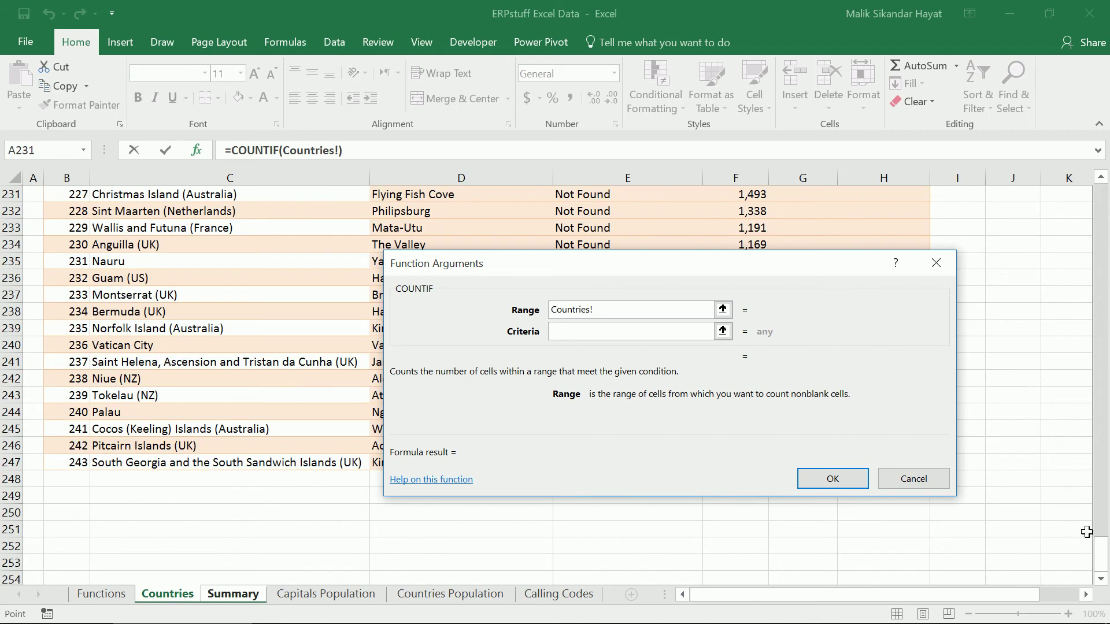
drag(1102, 555, 1102, 206)
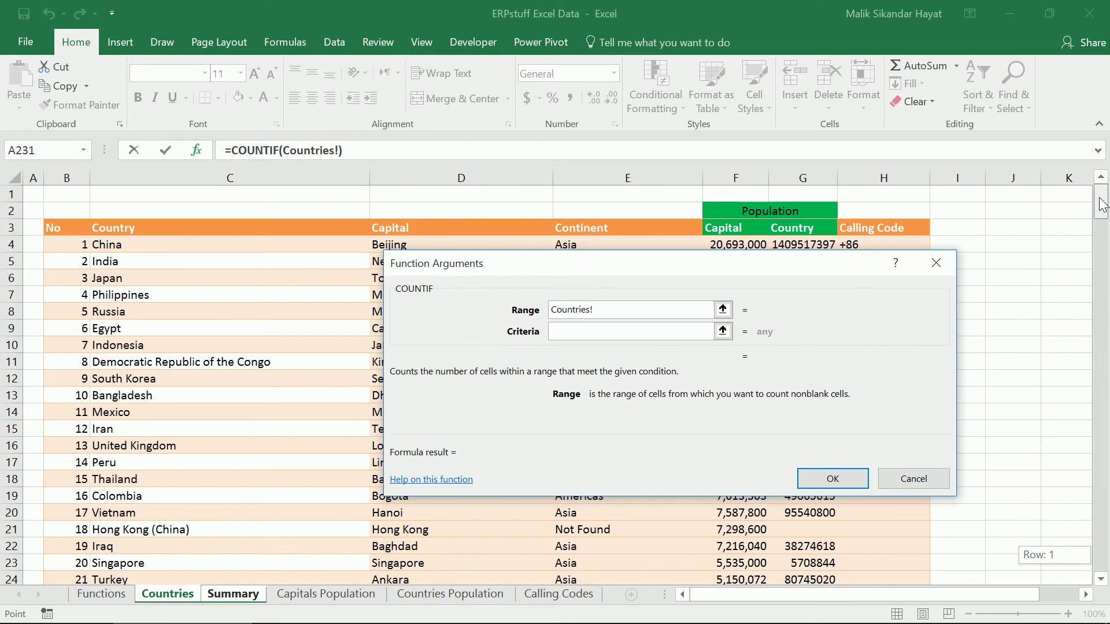
click(664, 243)
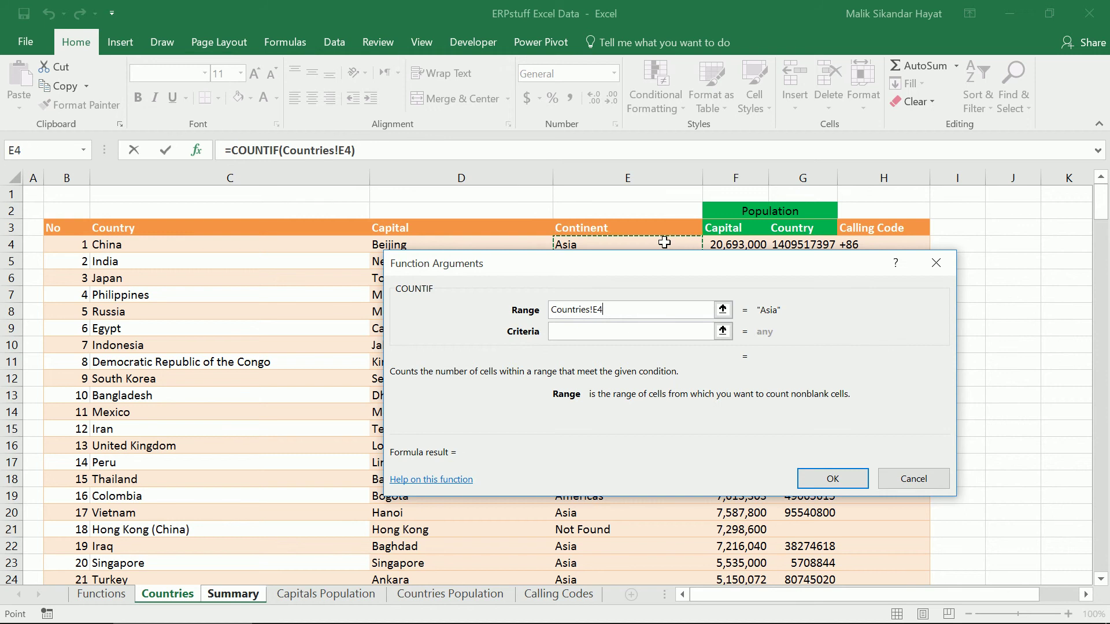
key(shift+Down)
key(shift+Down)
key(shift+Down)
key(shift+Down)
key(shift+Down)
key(shift+Down)
key(shift+Down)
key(shift+Down)
key(shift+Down)
key(shift+Down)
key(shift+Down)
key(shift+Down)
key(shift+Down)
key(shift+Down)
key(shift+Down)
key(shift+Down)
key(shift+Down)
key(shift+Down)
key(shift+Down)
key(shift+Down)
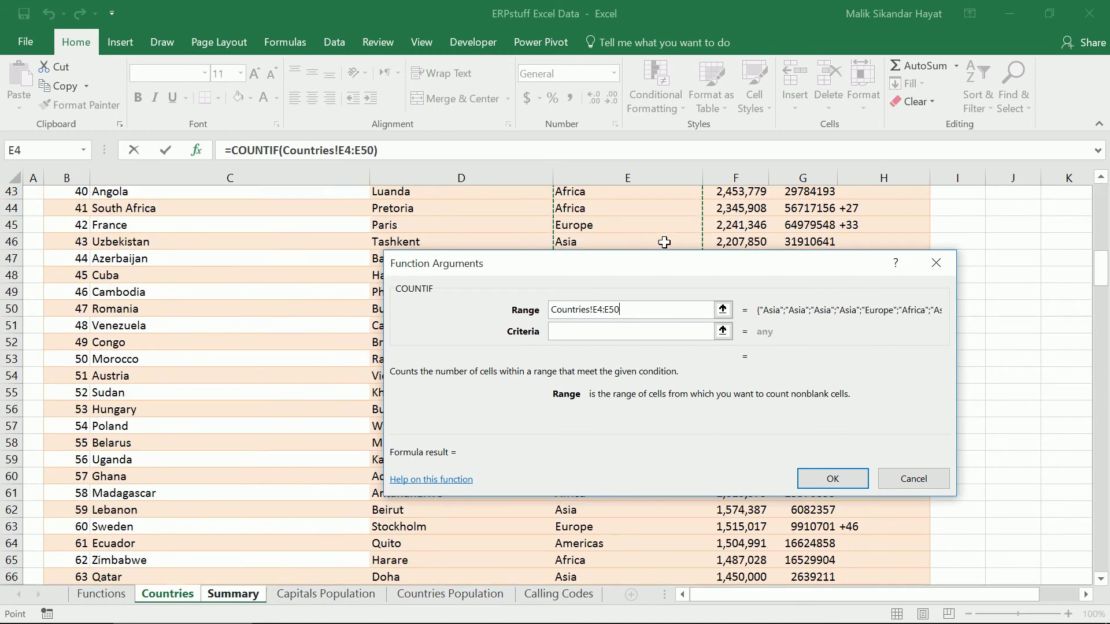
key(shift+Down)
key(shift+Down)
key(shift+Down)
key(shift+Down)
key(shift+Down)
key(shift+Down)
key(shift+Down)
key(shift+Down)
key(shift+Down)
key(shift+Down)
key(shift+Down)
key(shift+Down)
key(shift+Down)
key(shift+Down)
key(shift+Down)
key(shift+Down)
key(shift+Down)
key(shift+Down)
key(shift+Down)
key(shift+Down)
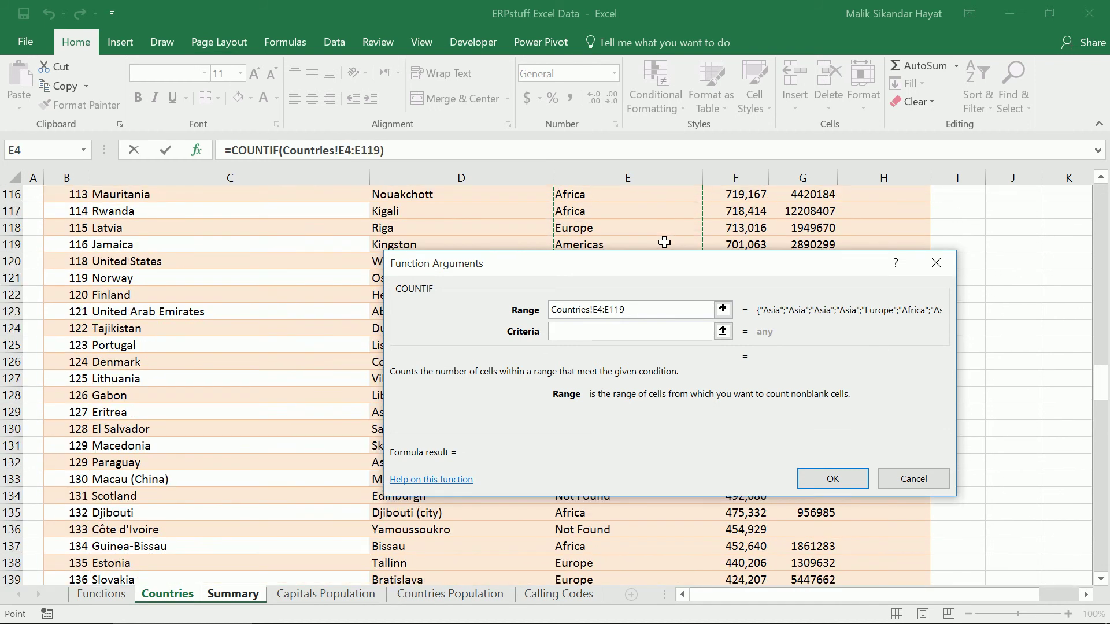
key(shift+Down)
key(shift+Down)
key(shift+Down)
key(shift+Down)
key(shift+Down)
key(shift+Down)
key(shift+Down)
key(shift+Down)
key(shift+Down)
key(shift+Down)
key(shift+Down)
key(shift+Down)
key(shift+Down)
key(shift+Down)
key(shift+Down)
key(shift+Down)
key(shift+Down)
key(shift+Down)
key(shift+Down)
key(shift+Down)
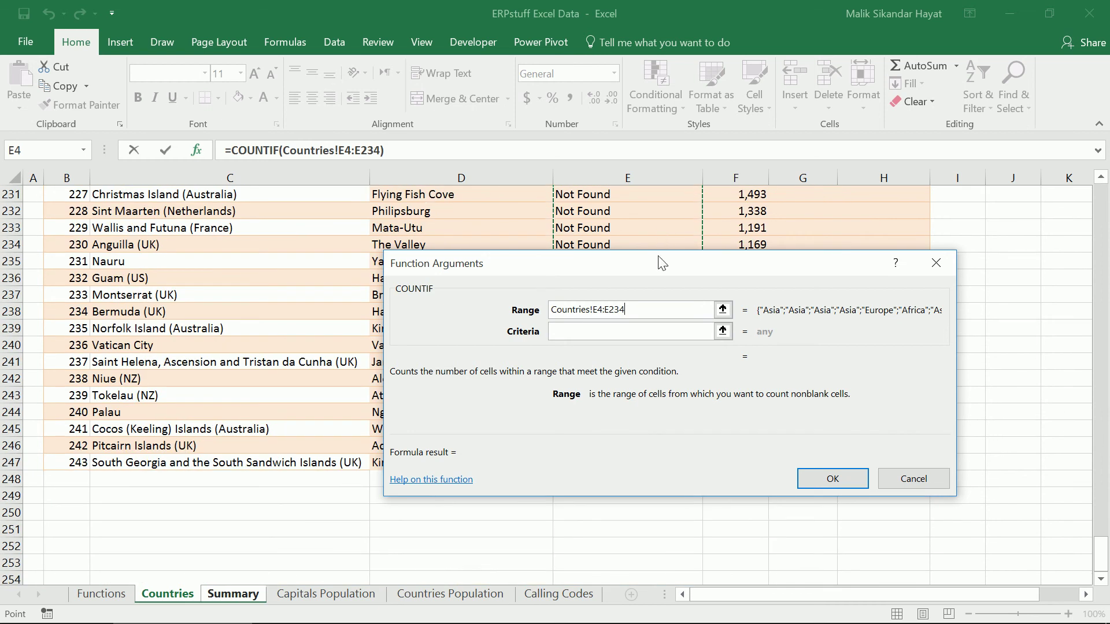
drag(659, 269, 520, 167)
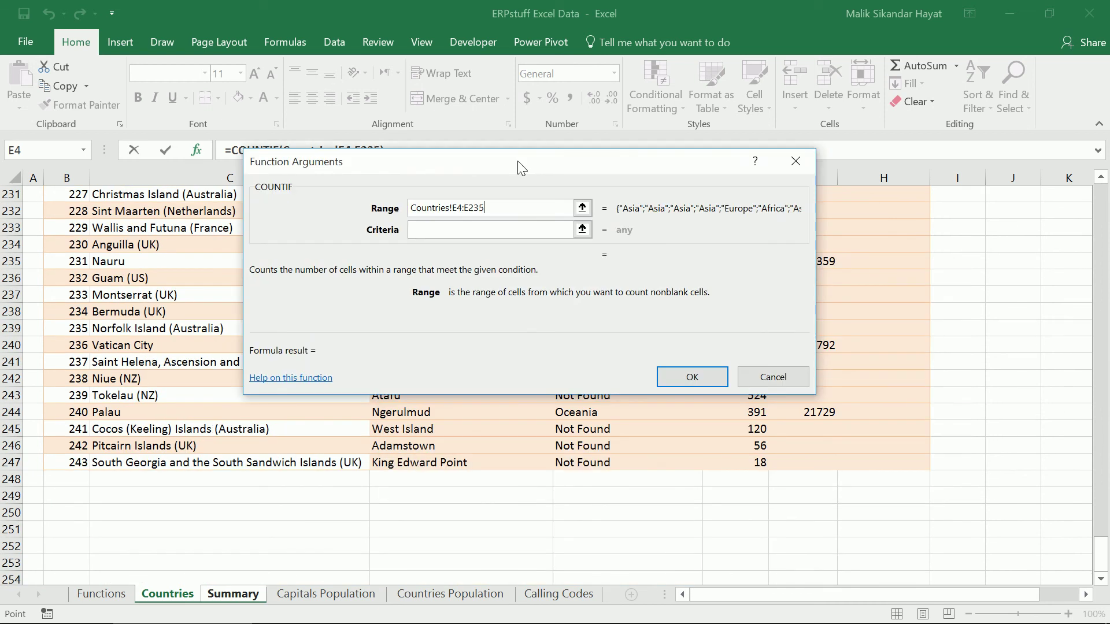
key(shift+Down)
key(shift+Down)
key(shift+Down)
key(shift+Down)
key(shift+Down)
key(shift+Down)
key(shift+Down)
key(shift+Down)
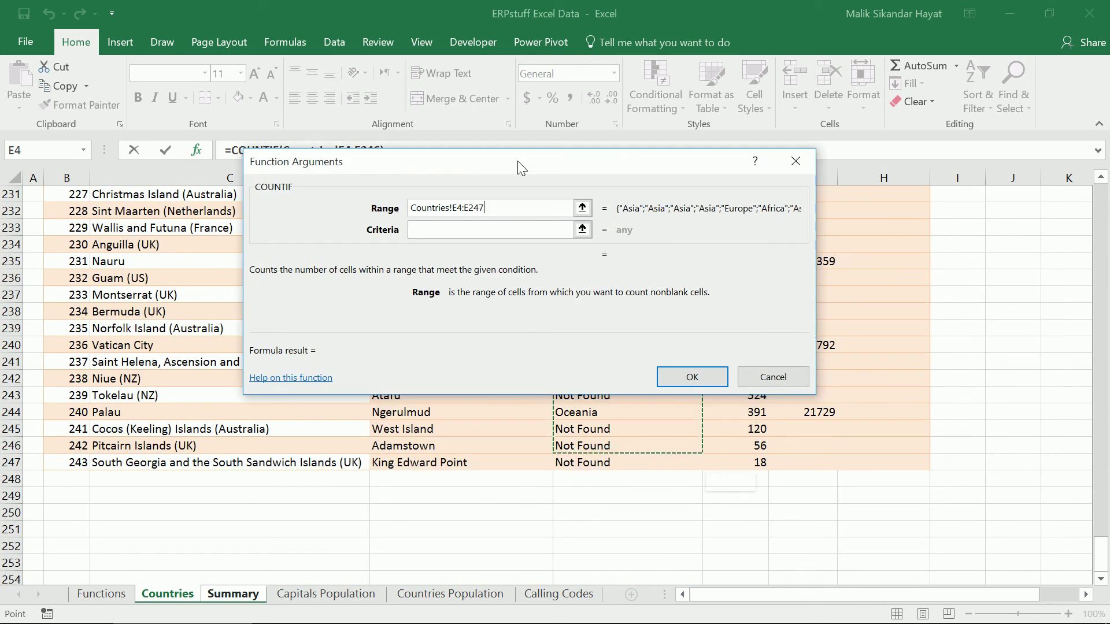
click(492, 213)
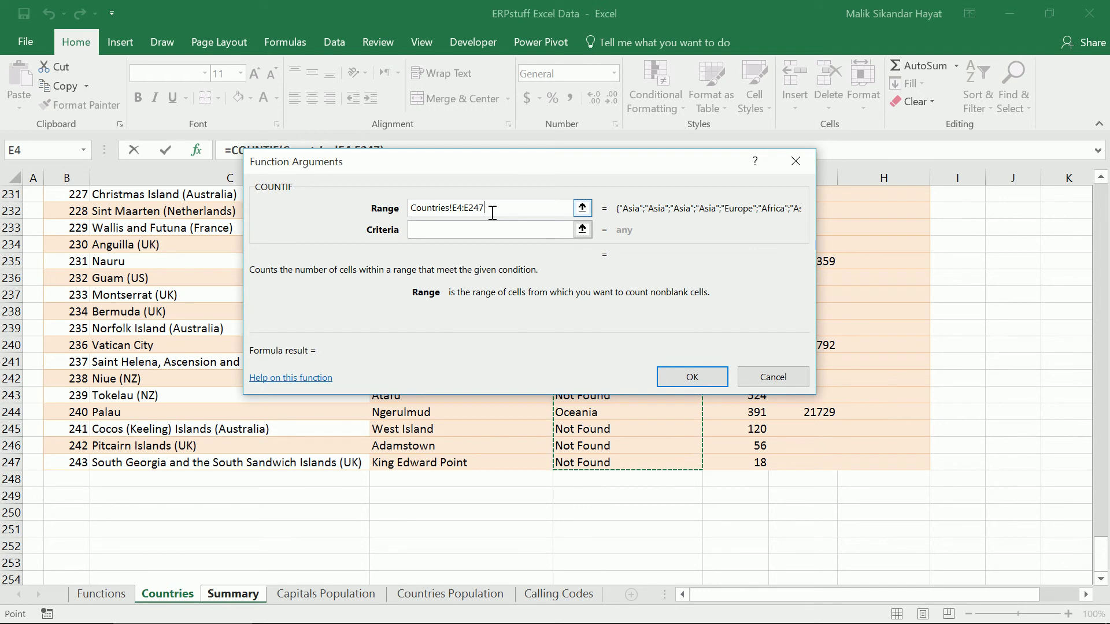
key(F4)
Set the COUNTIF criteria to B3 on the Summary sheet, complete the formula and fill it down to D7
click(485, 229)
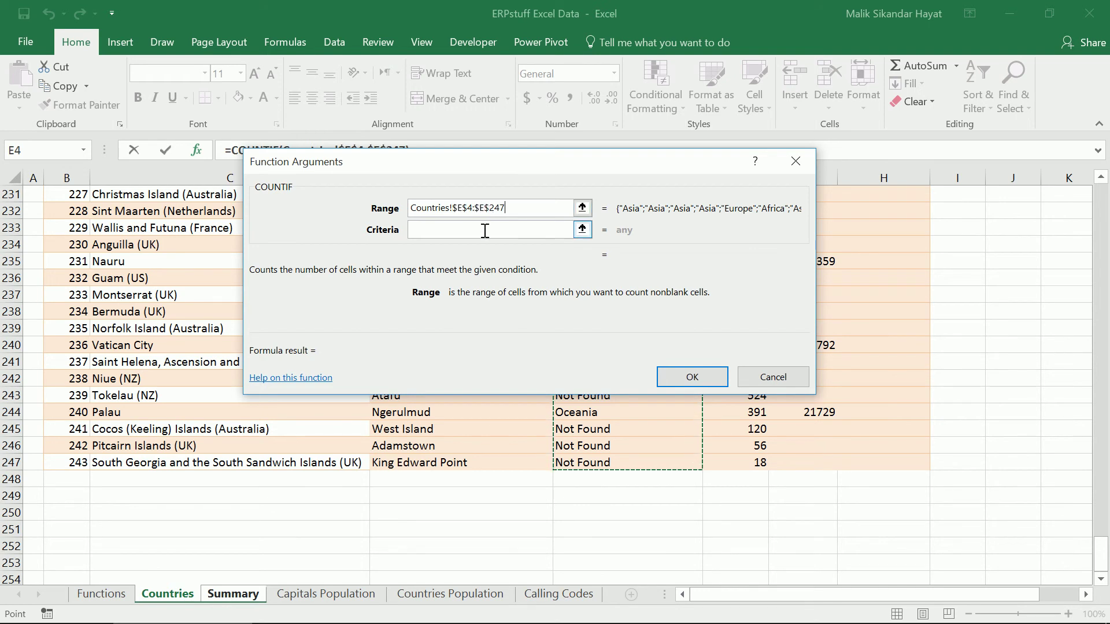
key(ctrl+Page_Down)
click(141, 244)
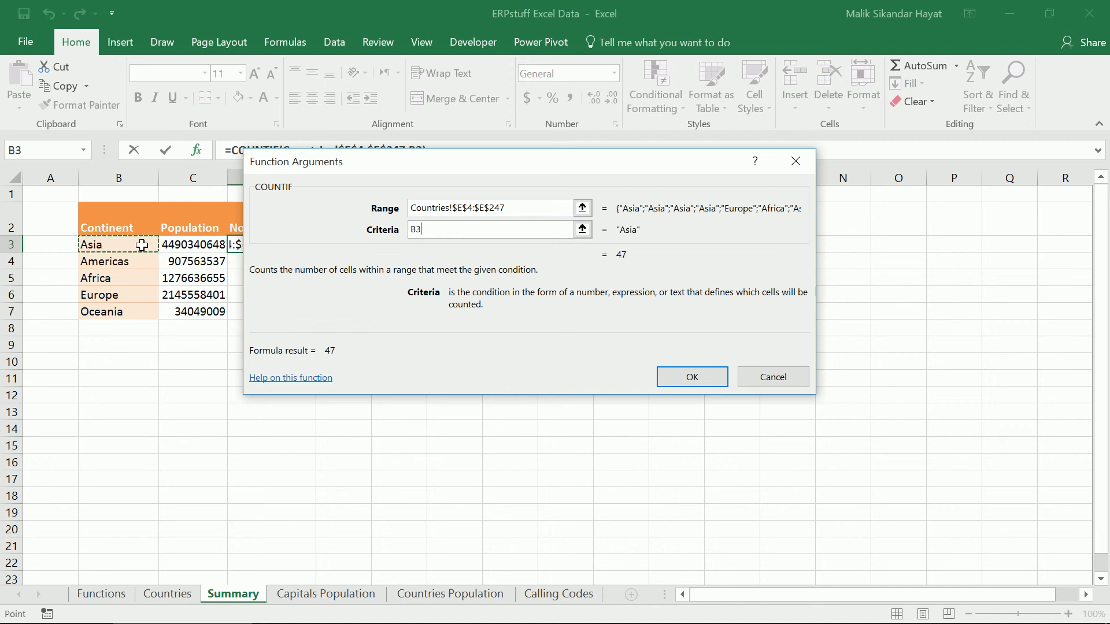
click(691, 377)
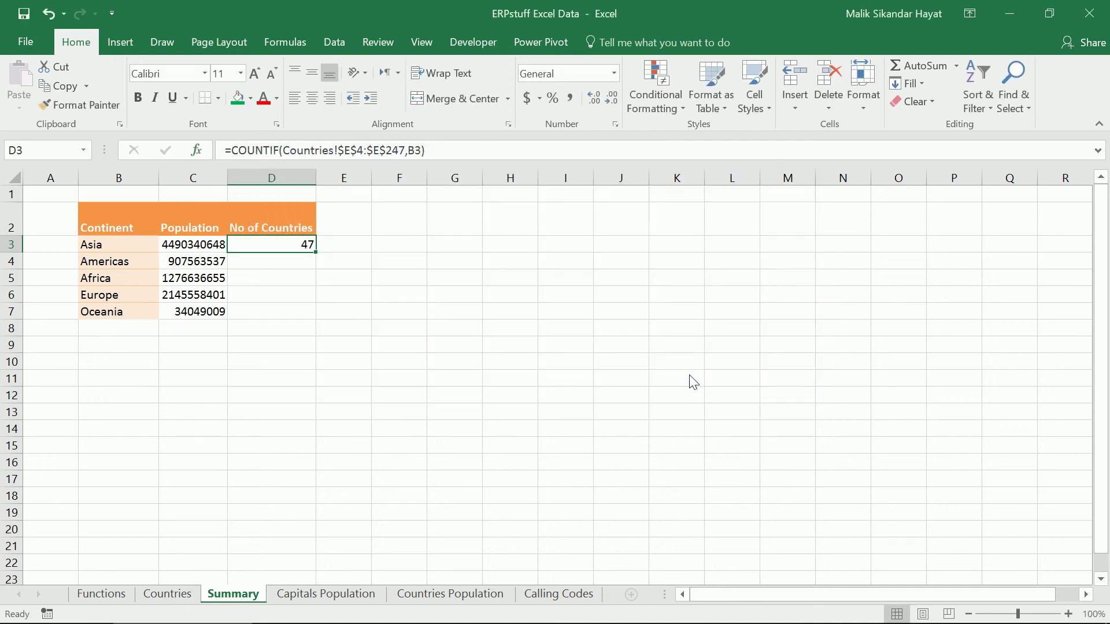
double_click(316, 253)
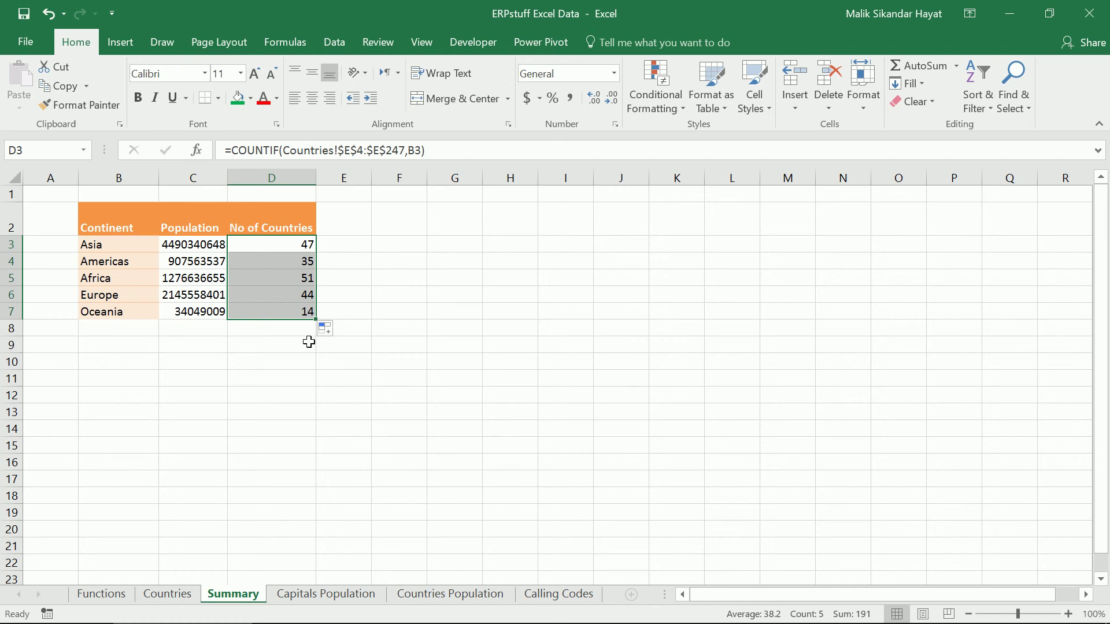
Add SUM totals below the summary table: C3:C7 in C8 for population and D3:D7 in D8 for number of countries
click(206, 330)
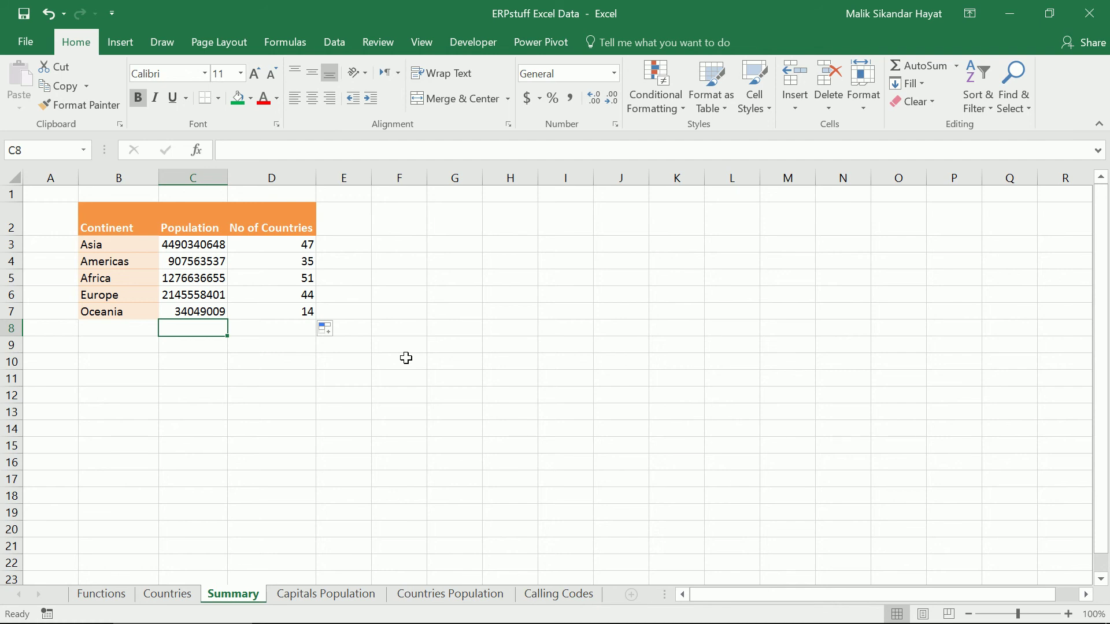
key(alt+equal)
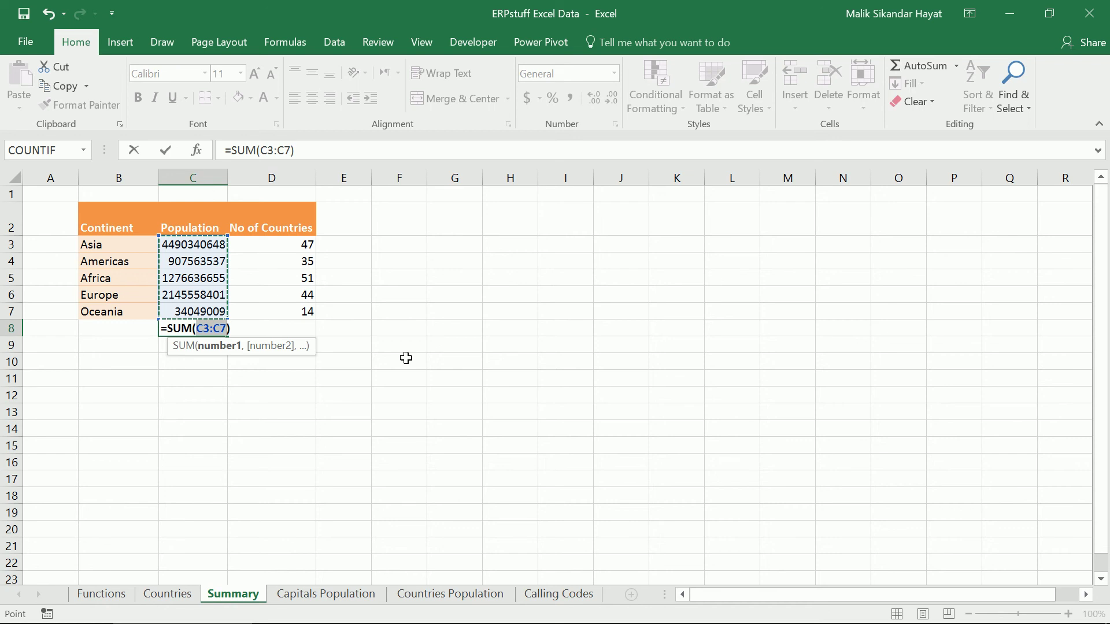
key(Return)
key(Up)
key(Right)
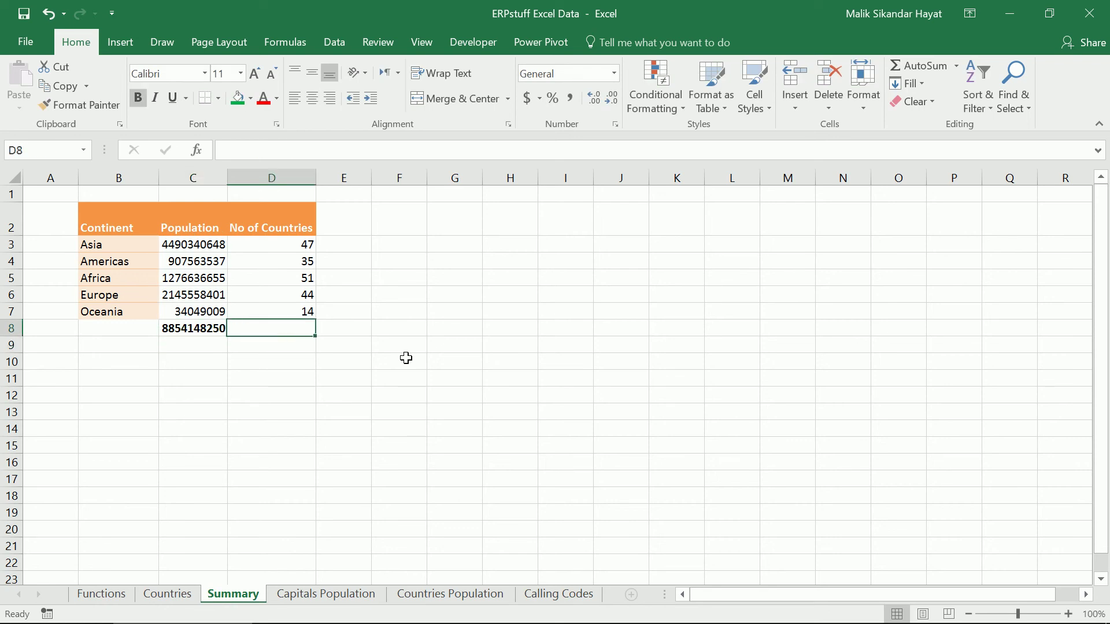
key(alt+equal)
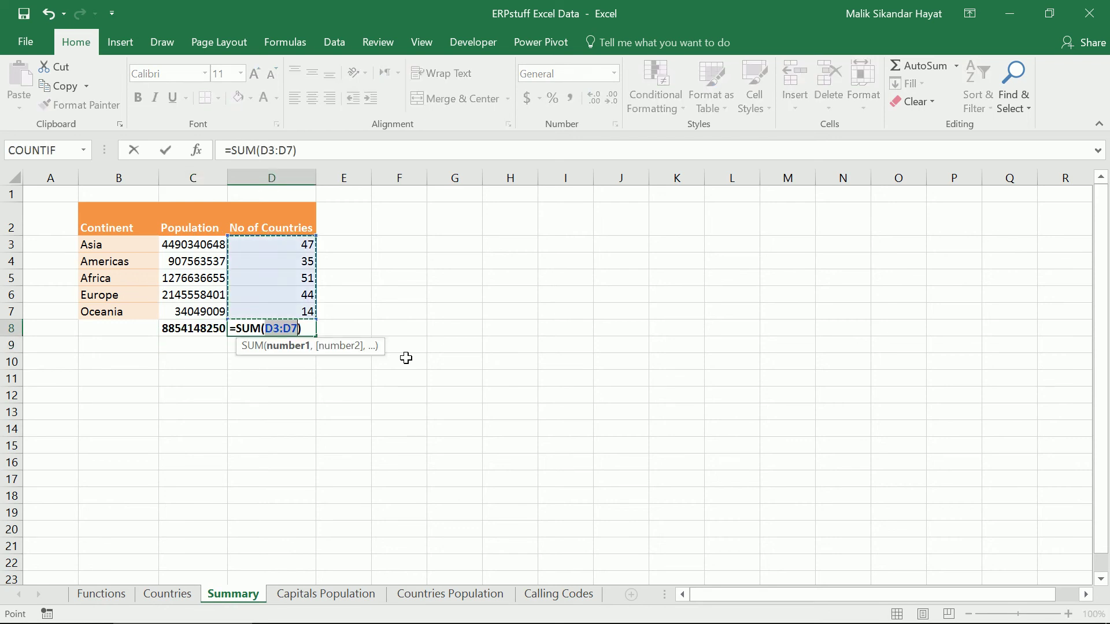
key(Return)
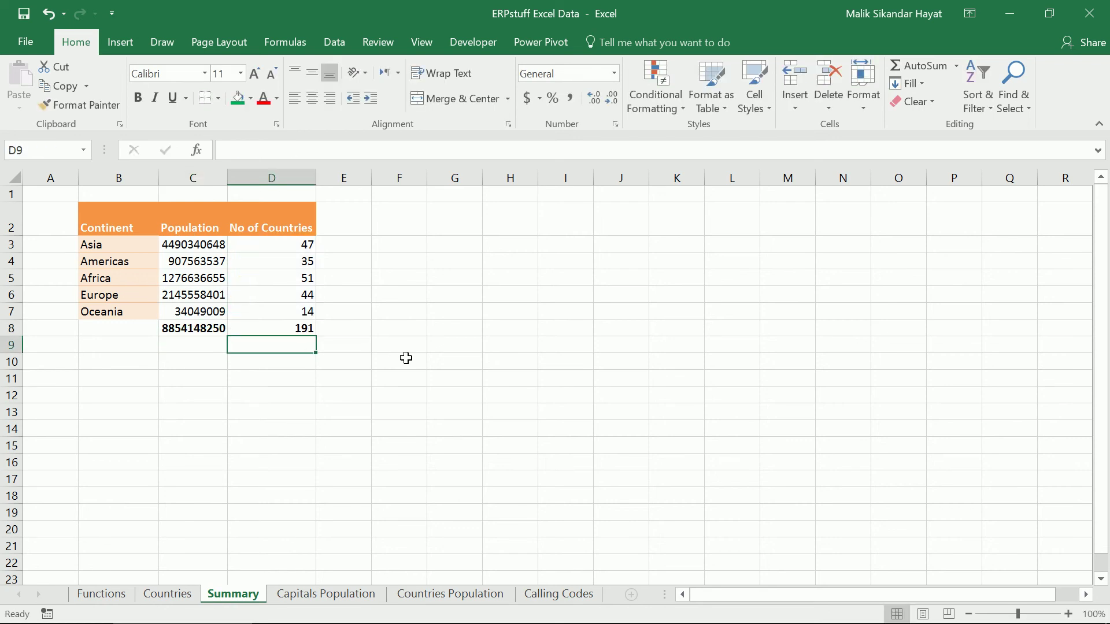
key(Up)
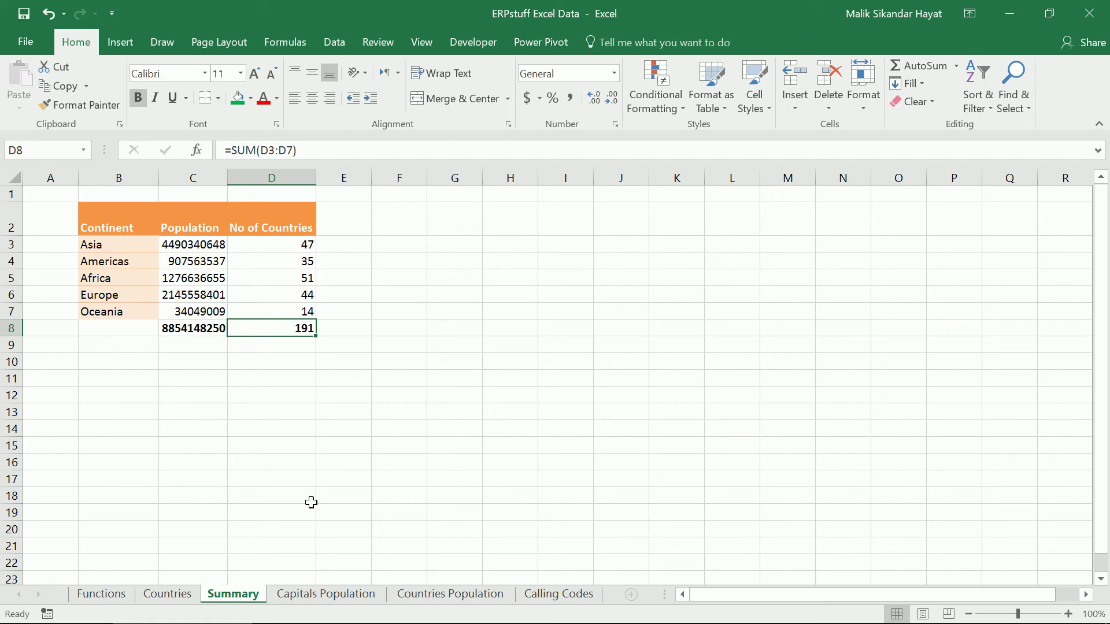
Compare the Summary totals and continent list with the Not Found continents and last row number on the Countries sheet
click(168, 594)
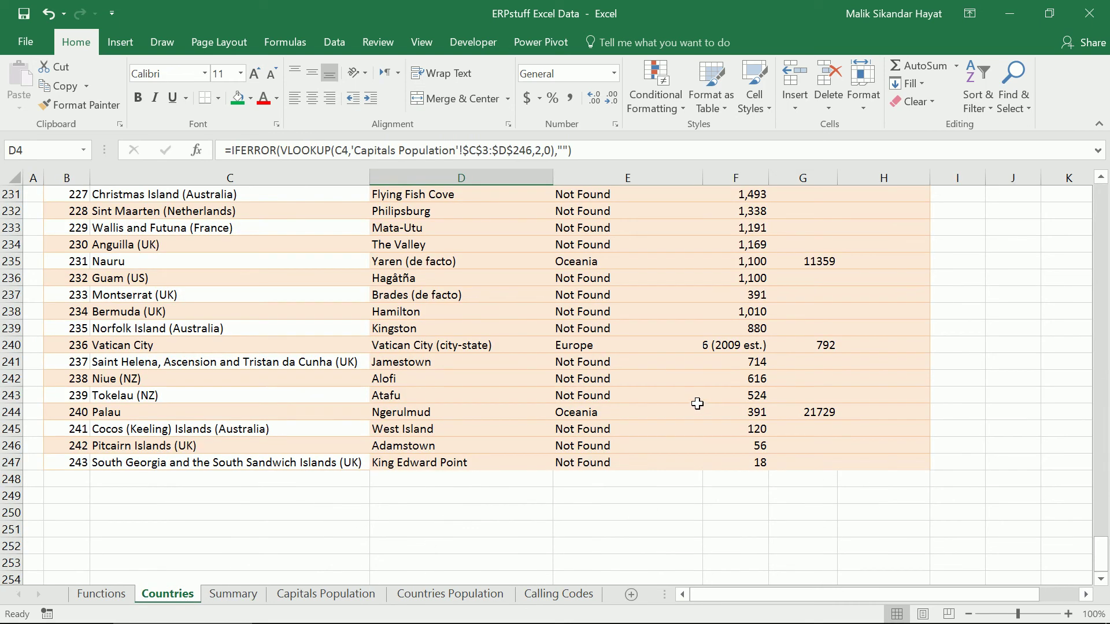
drag(612, 365, 615, 397)
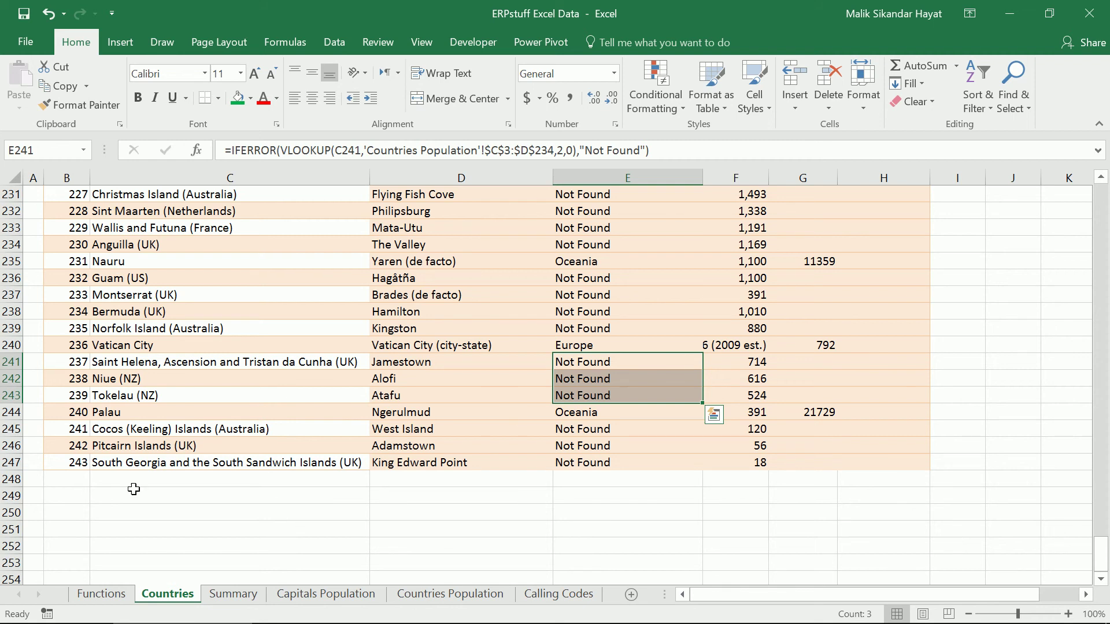
click(71, 464)
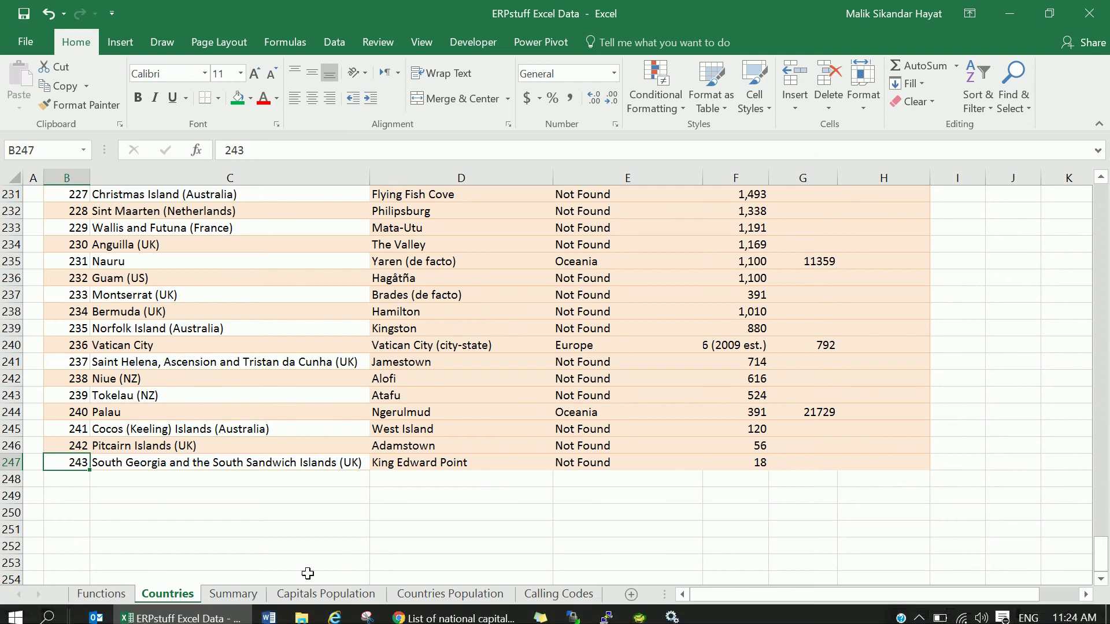
click(248, 601)
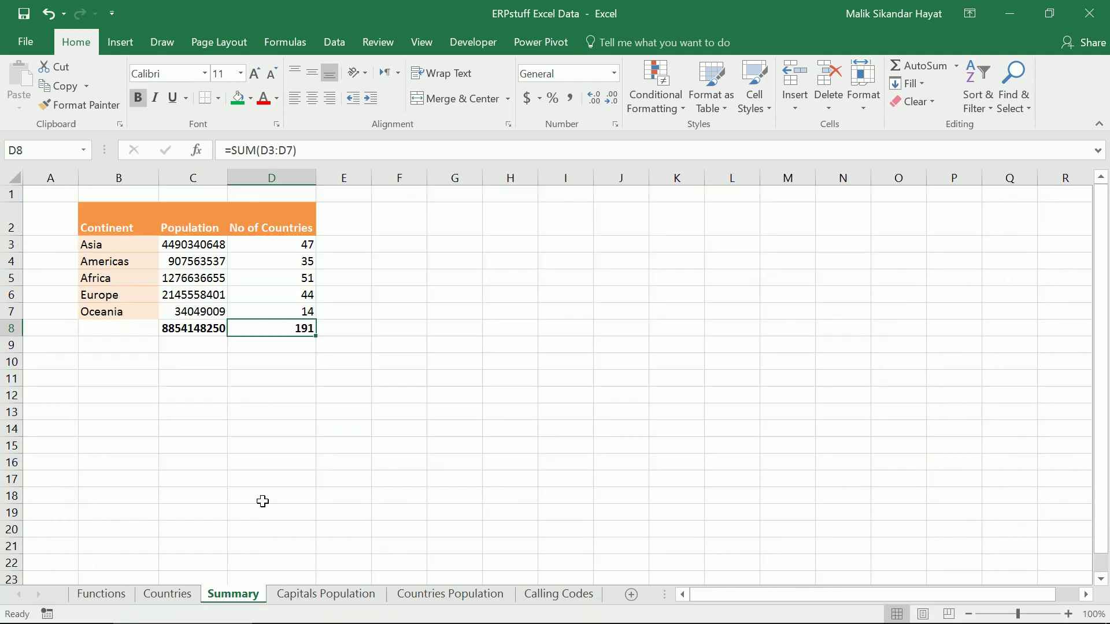
click(216, 329)
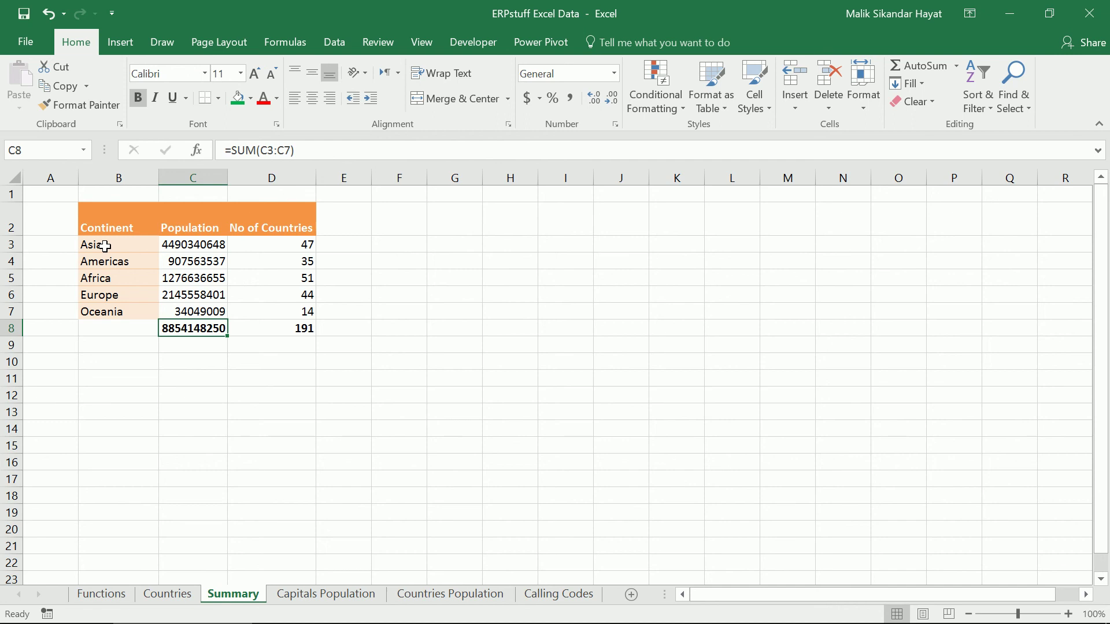
drag(101, 246, 111, 309)
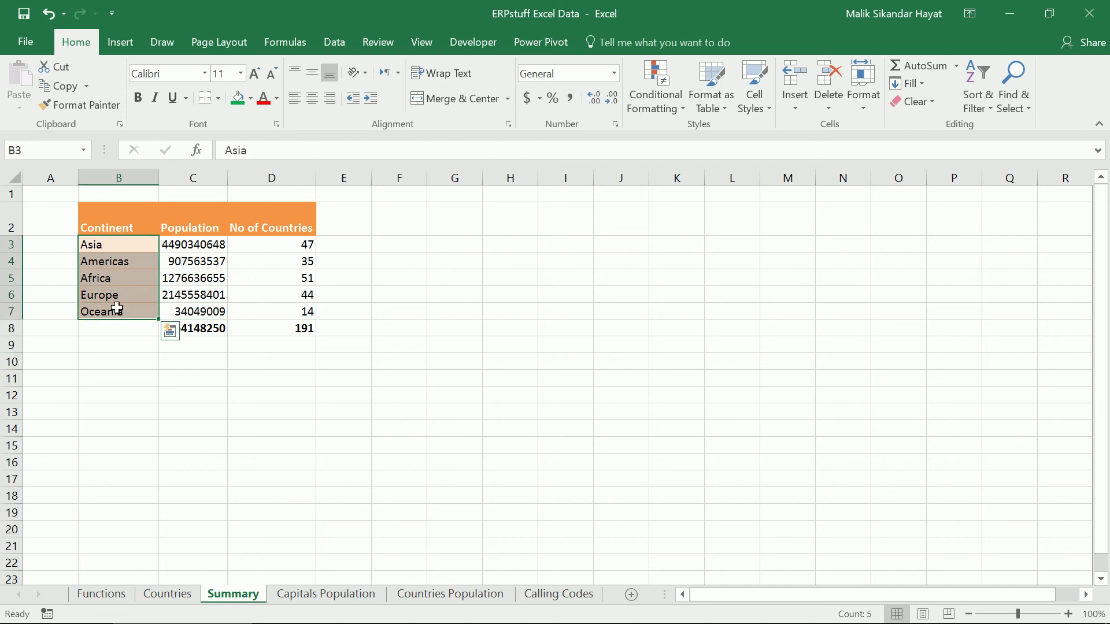
click(122, 246)
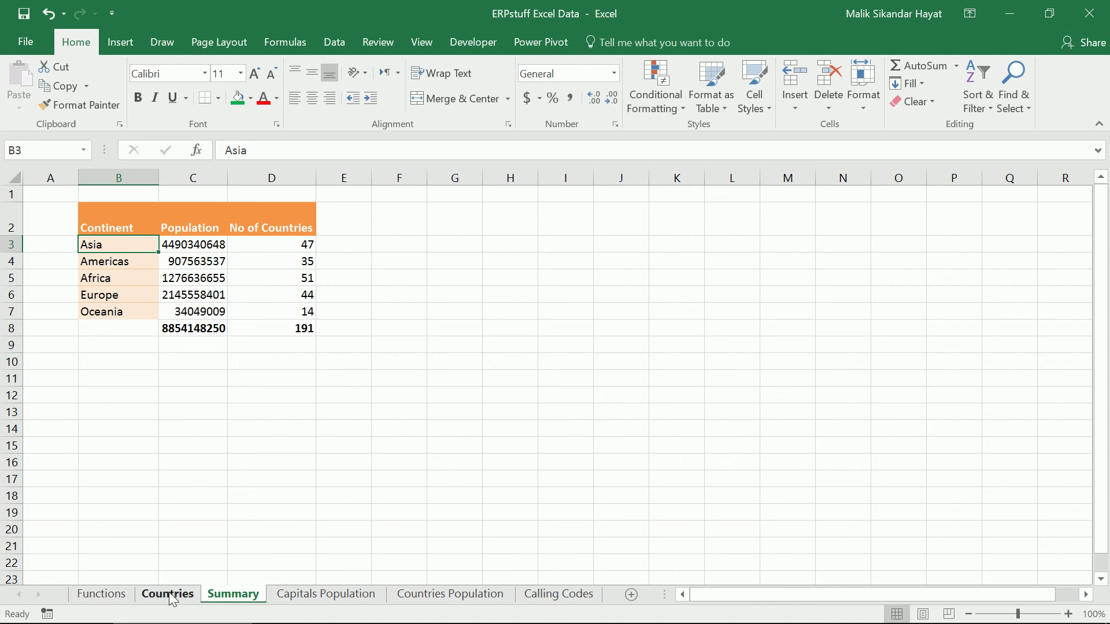
Copy the Continent column with its header, D2:D234, from the Countries Population sheet to F2 on the Summary sheet
click(445, 598)
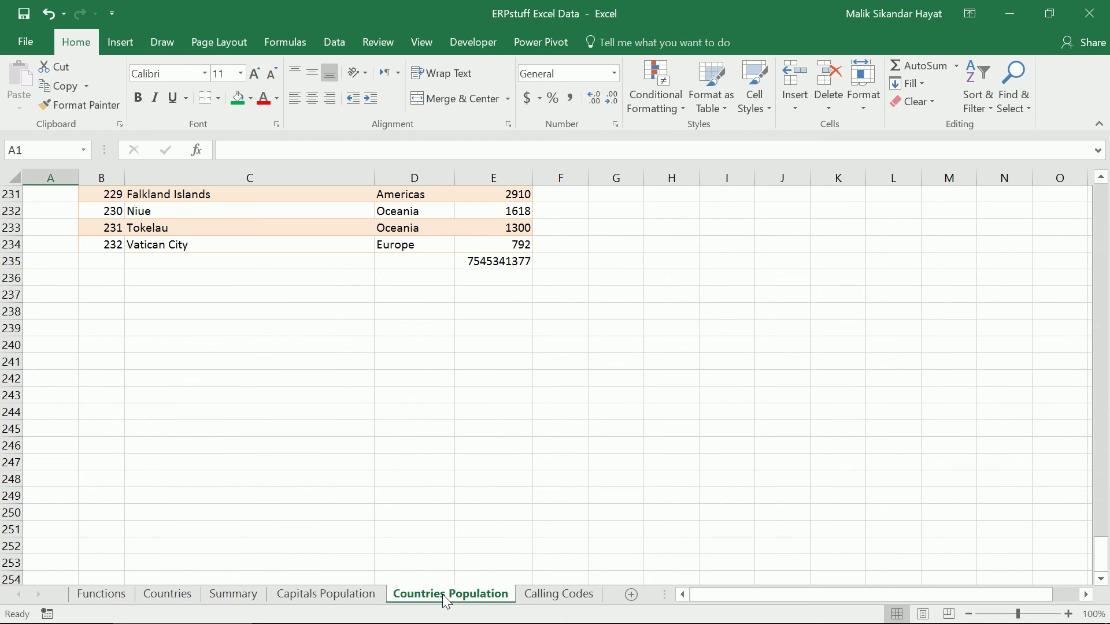
drag(1102, 552, 1100, 191)
click(393, 229)
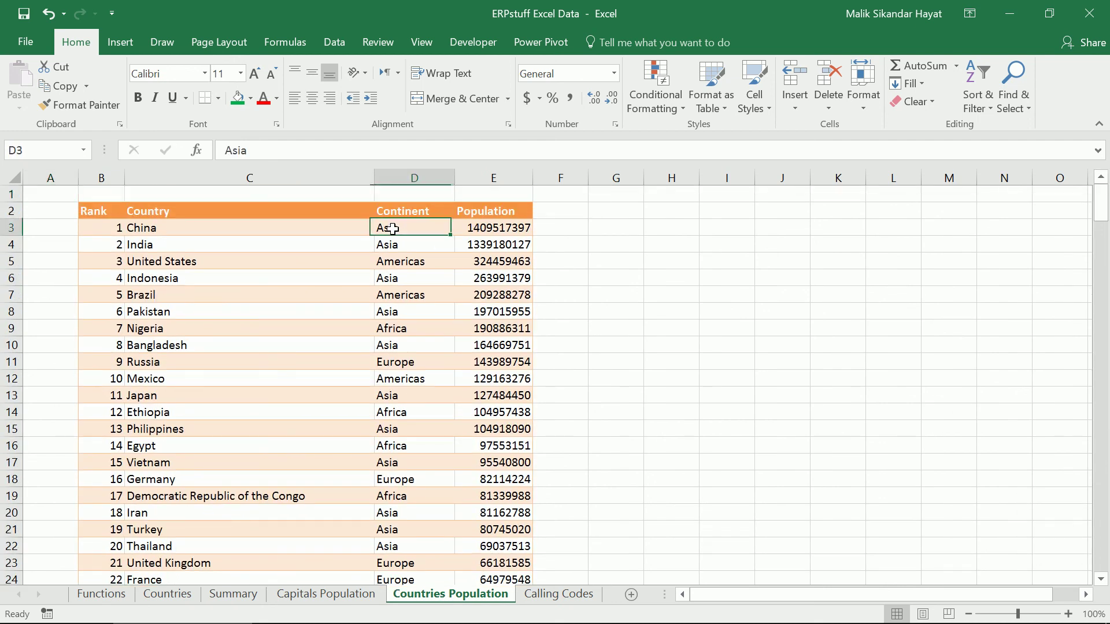
click(425, 215)
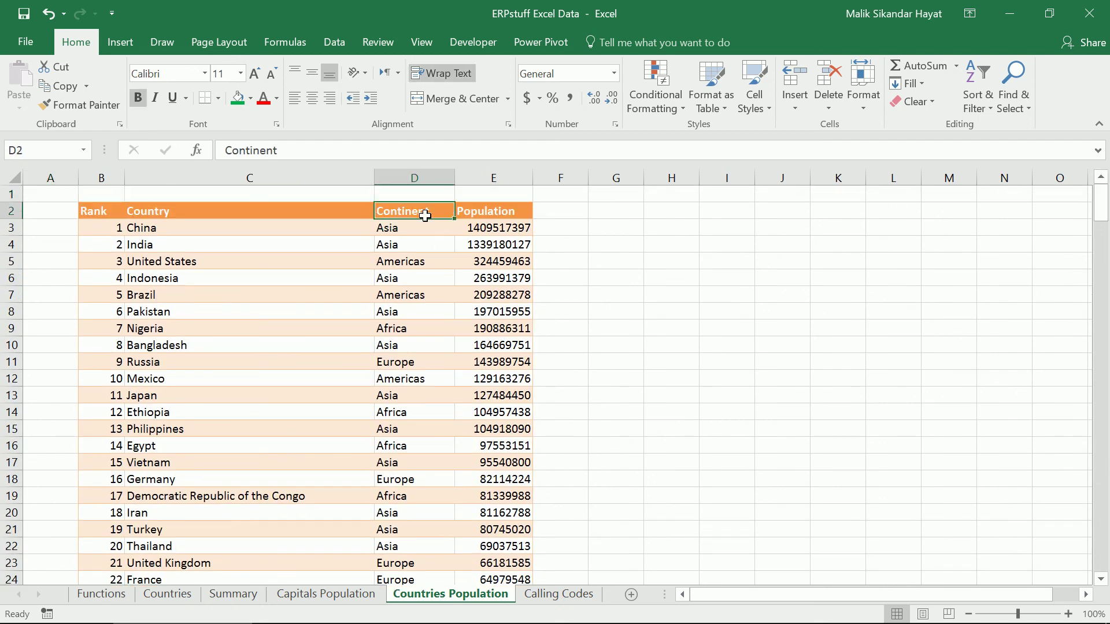
drag(425, 215, 425, 215)
key(ctrl+c)
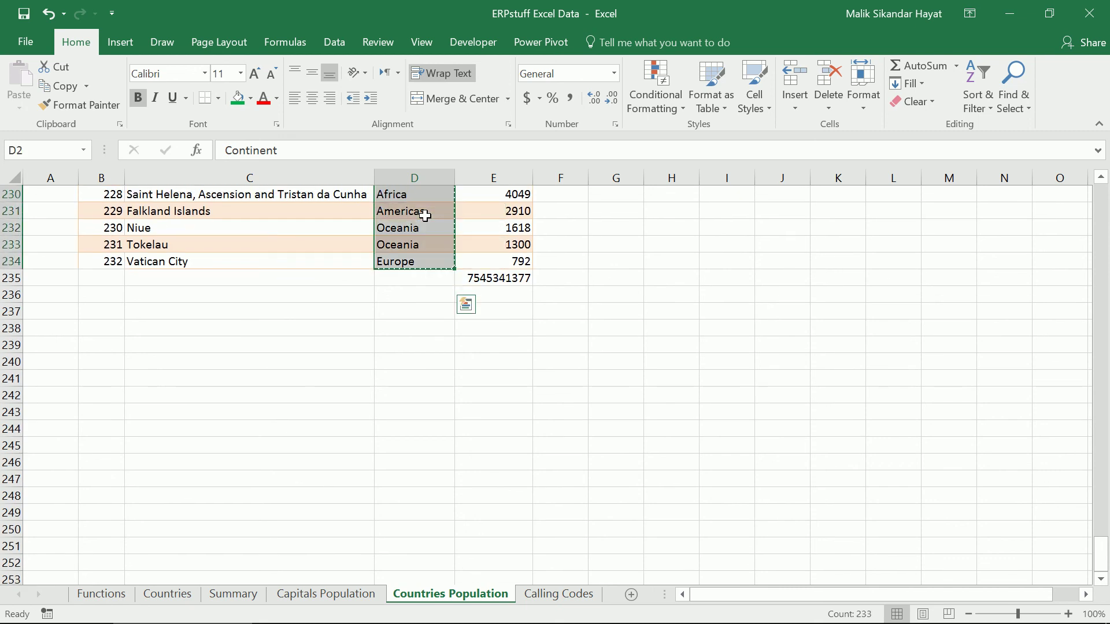
click(233, 594)
click(410, 223)
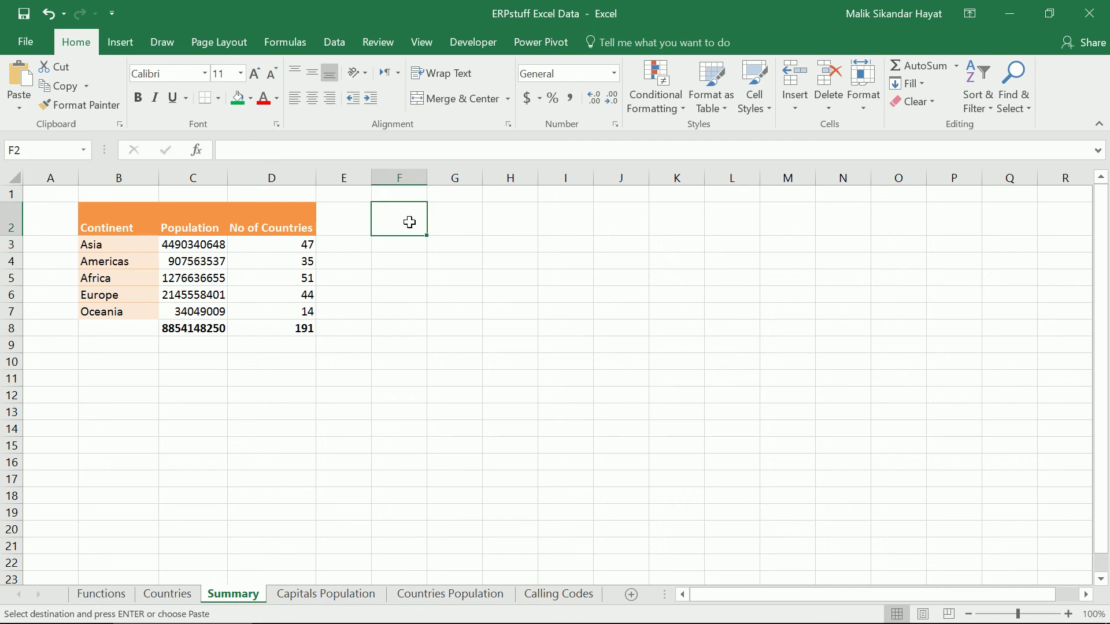
key(ctrl+v)
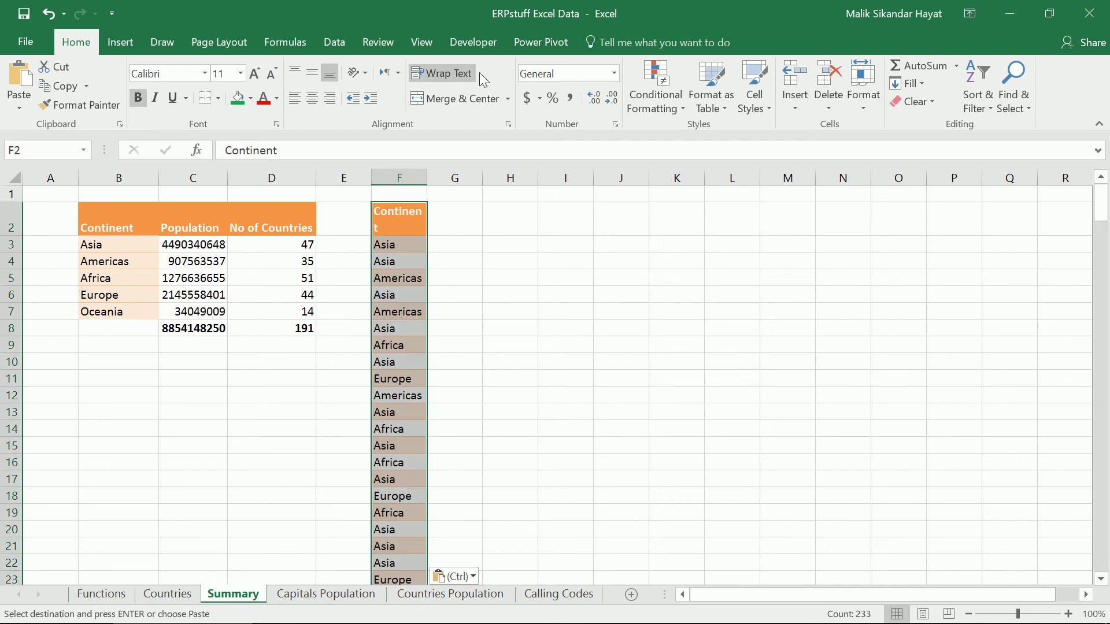
Remove duplicates from the copied Continent list in column F, treating the first row as a header
click(349, 47)
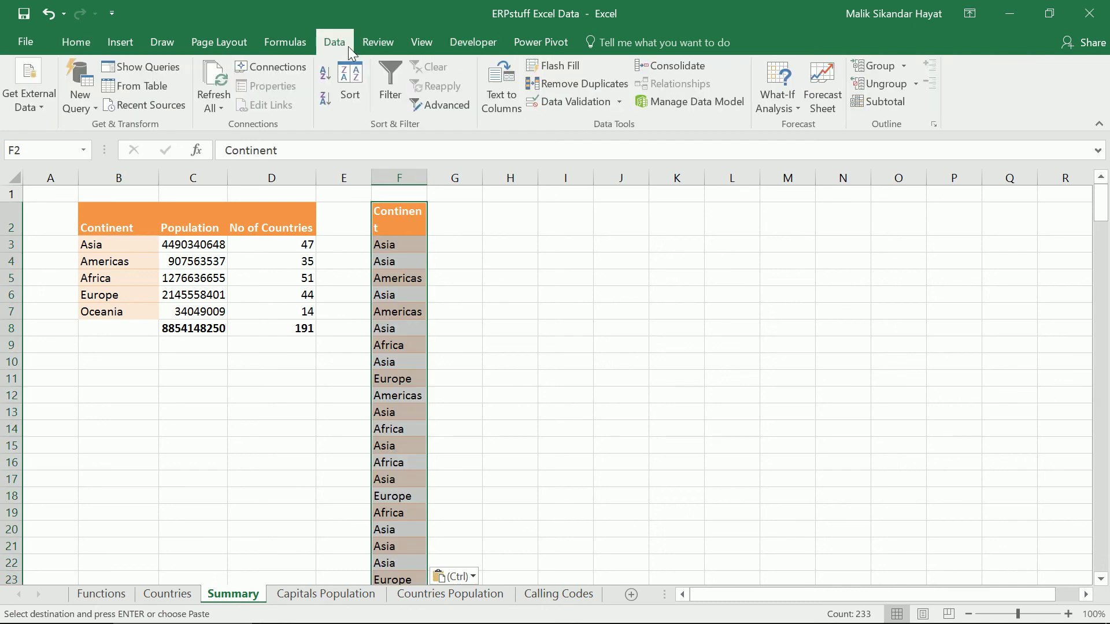
click(593, 84)
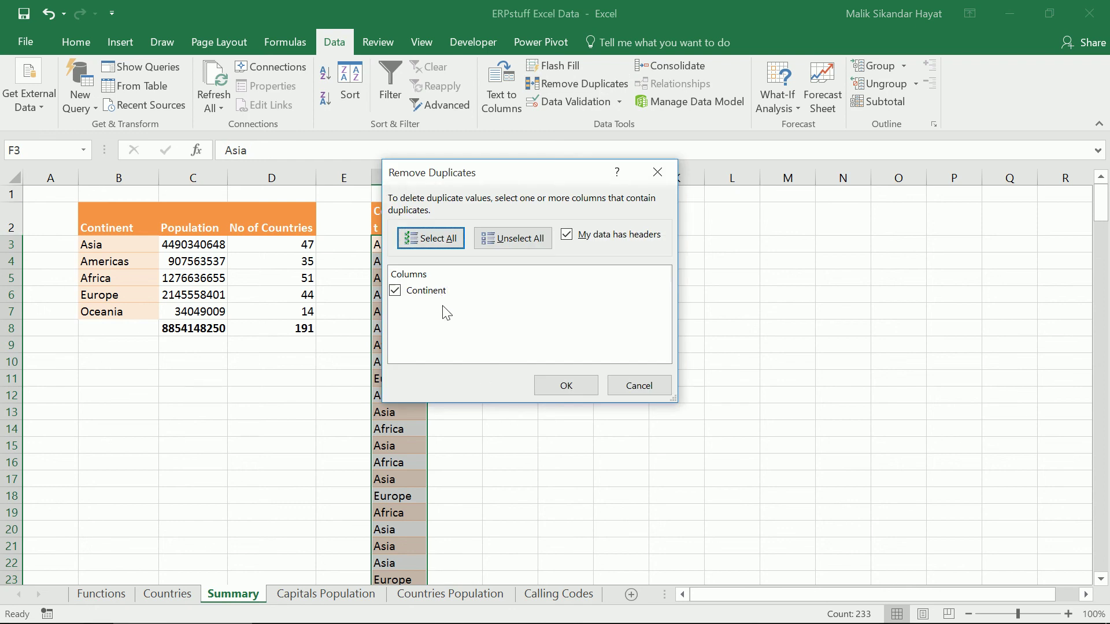
click(562, 382)
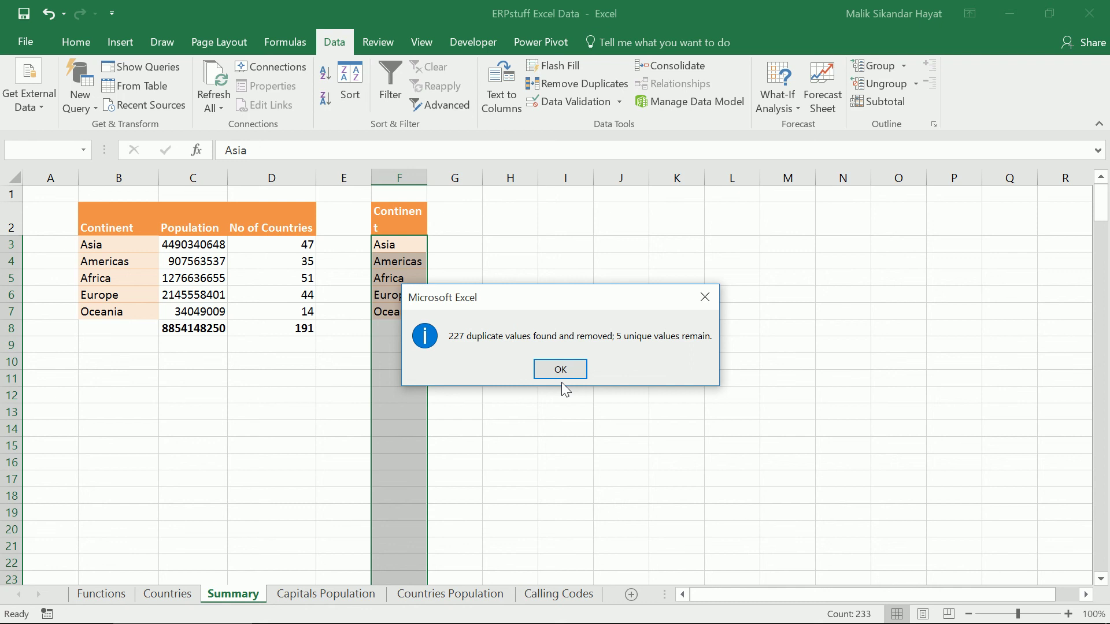
click(561, 370)
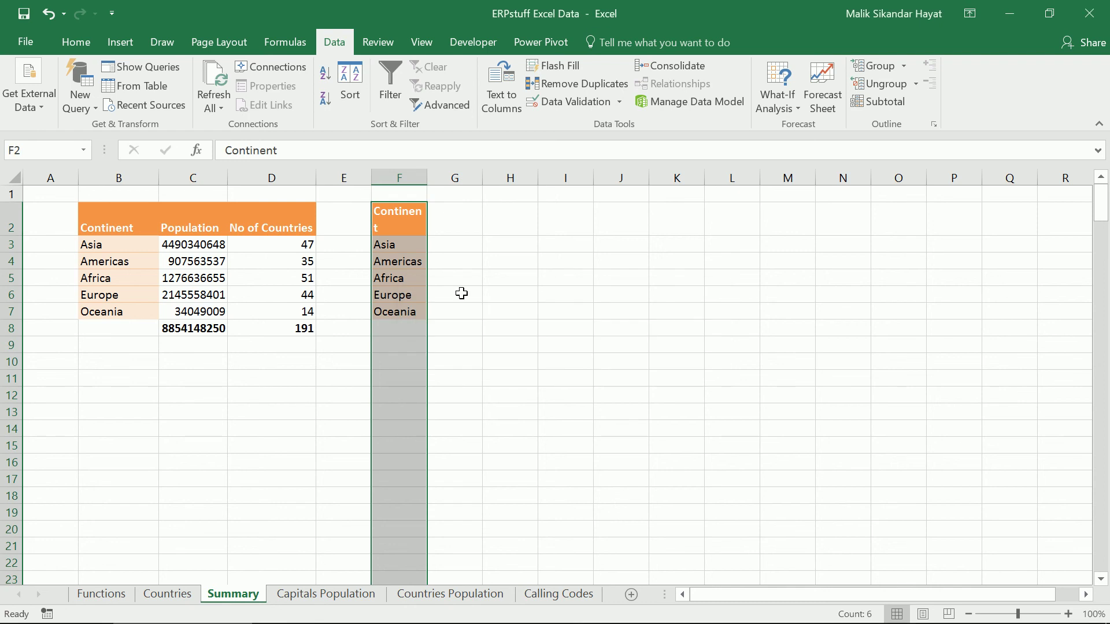
click(417, 244)
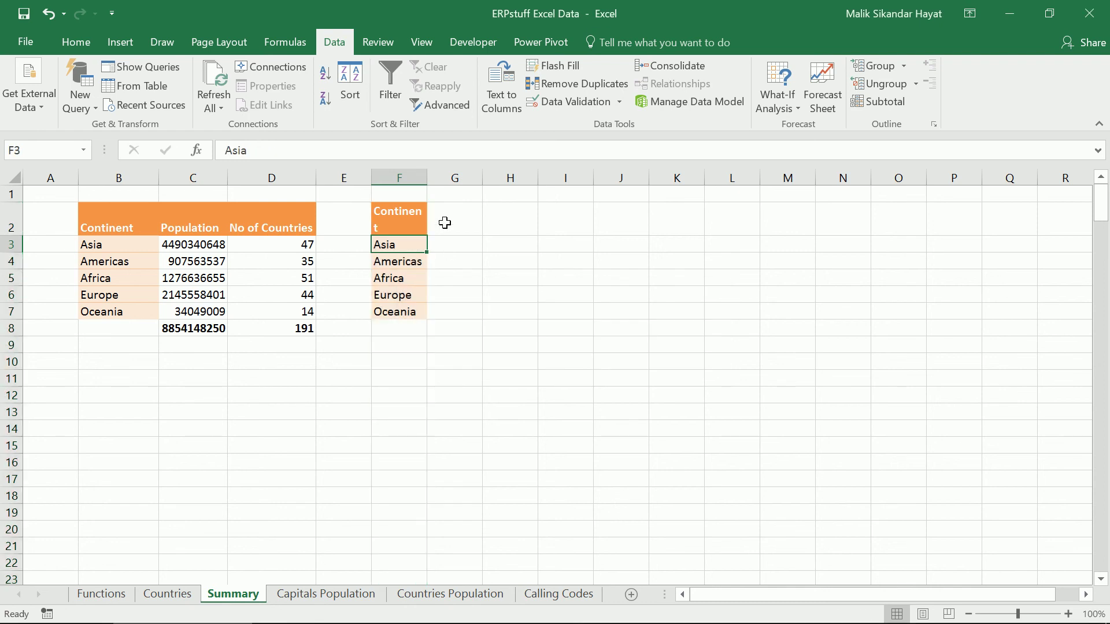
drag(443, 223, 559, 212)
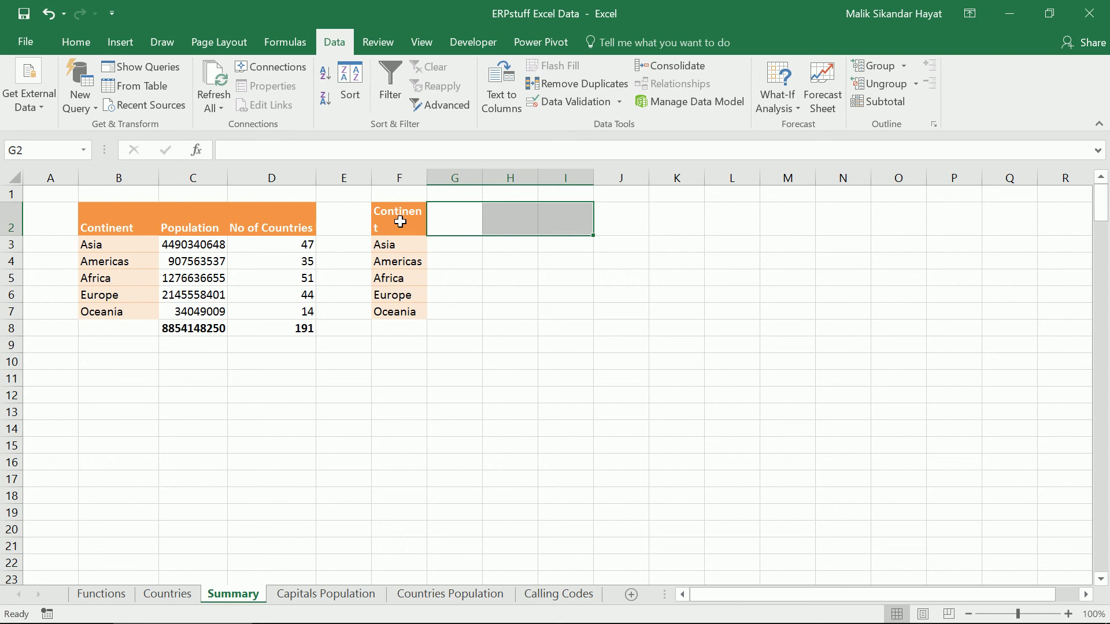
Review the list of key functions and their purposes on the Functions sheet
click(103, 596)
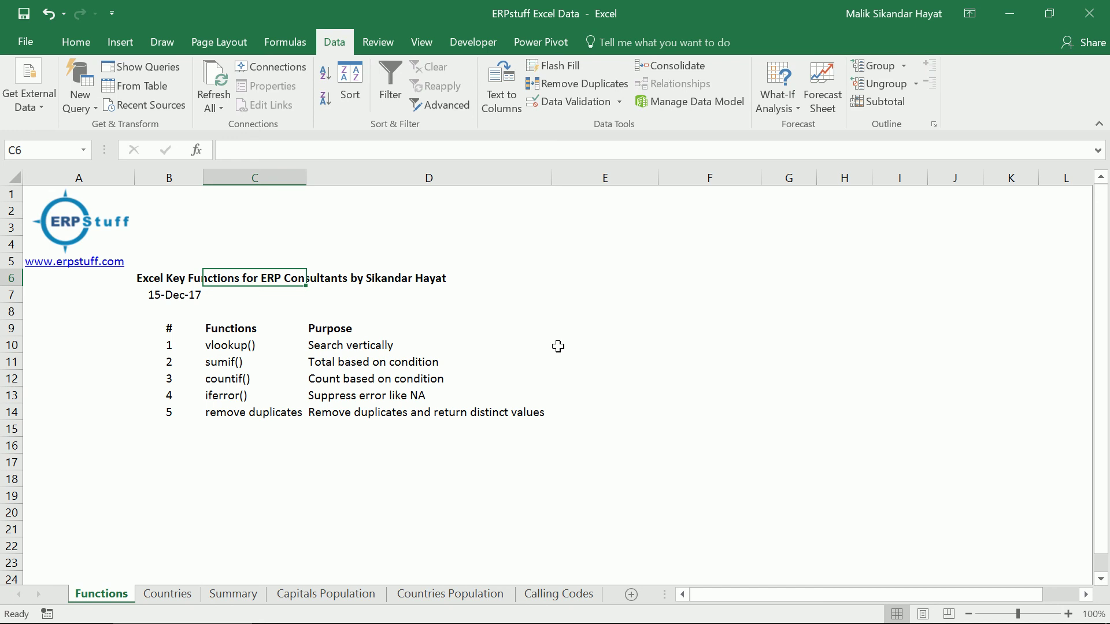
key(Up)
key(Left)
key(Left)
key(Down)
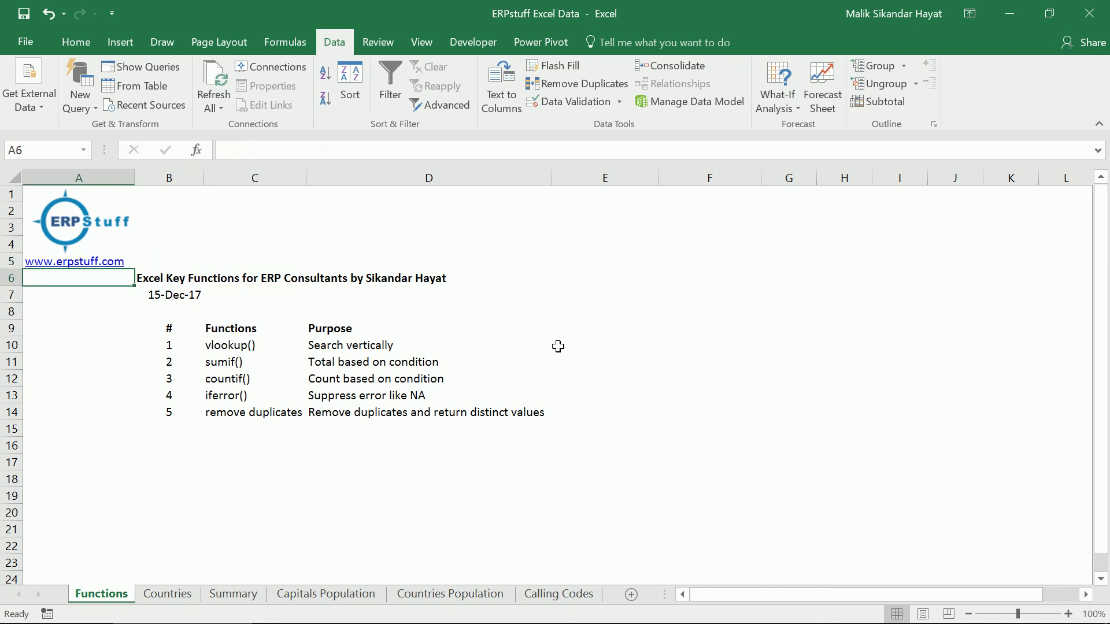